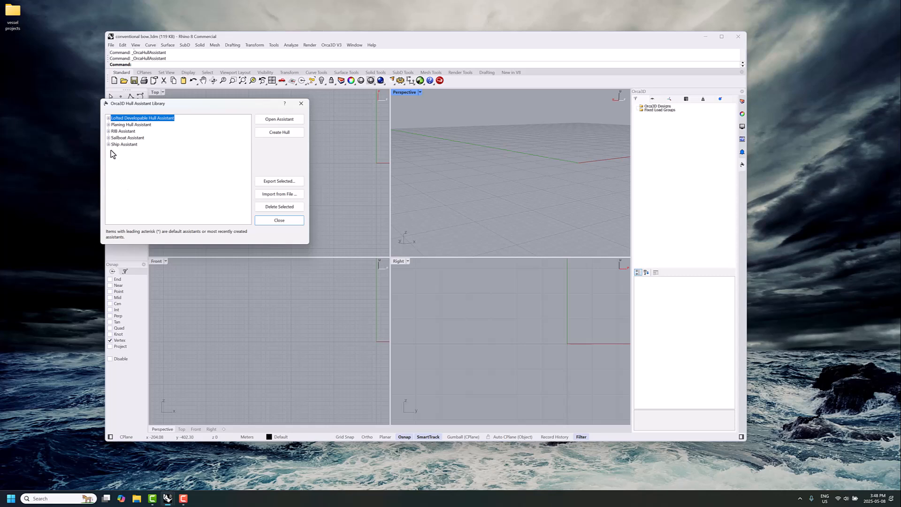
Open the Ship Assistant preset "Generic Yacht 50m - conventional bow" from the hull assistant library
{"action": "left_click", "coordinate": [108, 144]}
{"action": "left_click", "coordinate": [111, 158]}
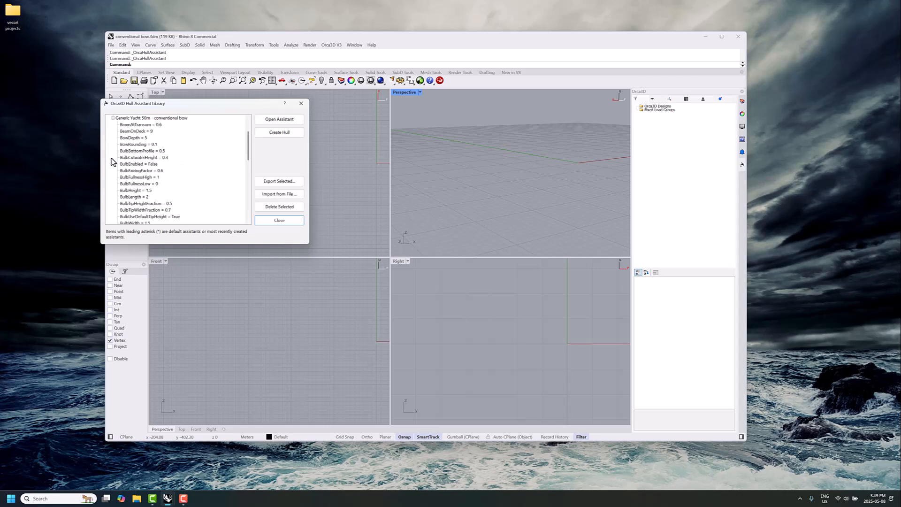
{"action": "scroll", "coordinate": [153, 134], "scroll_direction": "up", "scroll_amount": 1}
{"action": "left_click", "coordinate": [155, 139]}
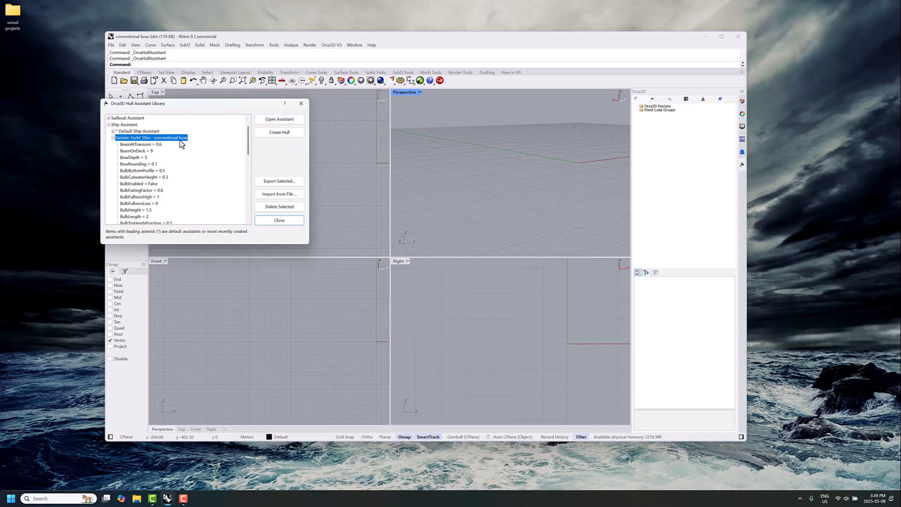
{"action": "left_click", "coordinate": [272, 120]}
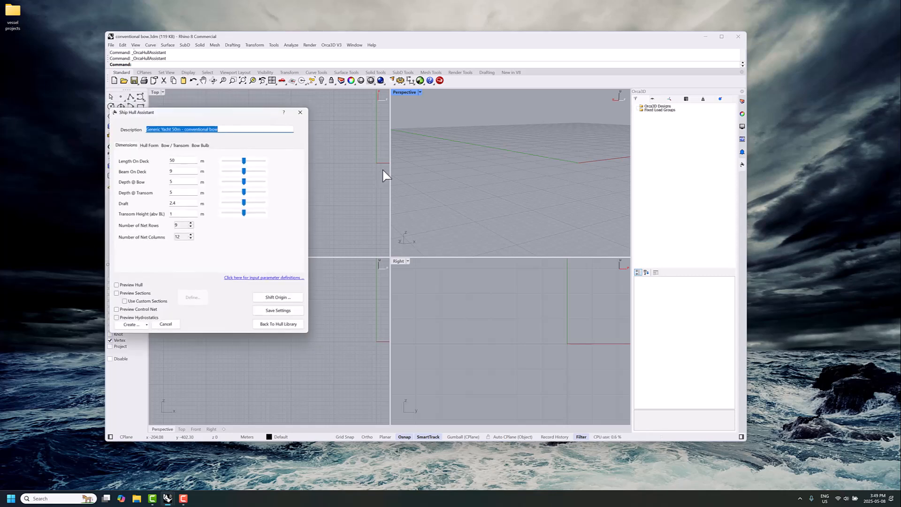
Turn on the hull preview and maximize the program window
{"action": "left_click", "coordinate": [131, 286]}
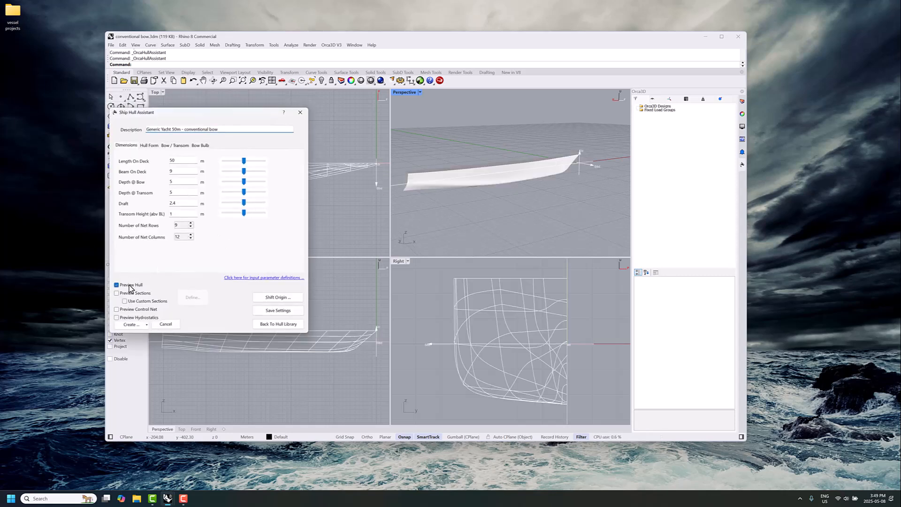
{"action": "right_click_drag", "start_coordinate": [566, 186], "coordinate": [485, 189]}
{"action": "scroll", "coordinate": [501, 178], "scroll_direction": "up", "scroll_amount": 4}
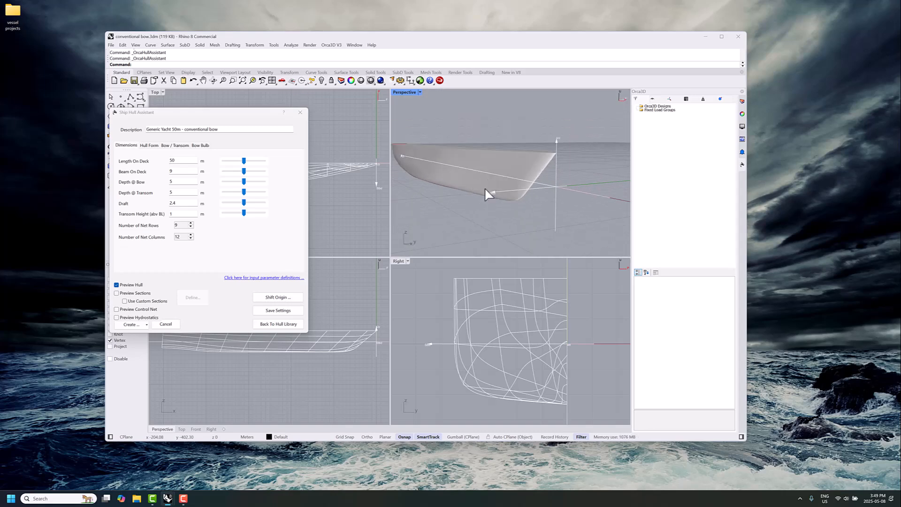
{"action": "left_click", "coordinate": [721, 36]}
{"action": "right_click_drag", "start_coordinate": [533, 173], "coordinate": [561, 179]}
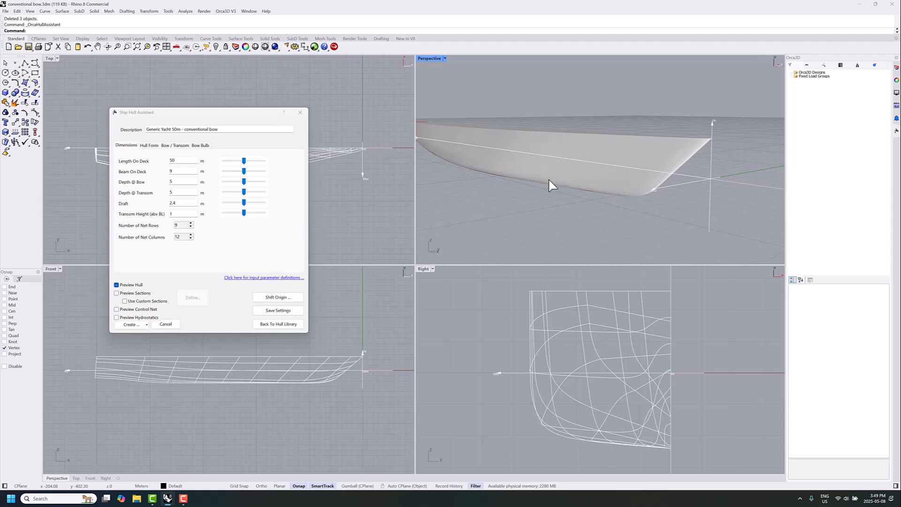
Review the hull form, bow/transom and bow bulb parameters, trying out the bulbous bow option without keeping it
{"action": "left_click", "coordinate": [149, 145]}
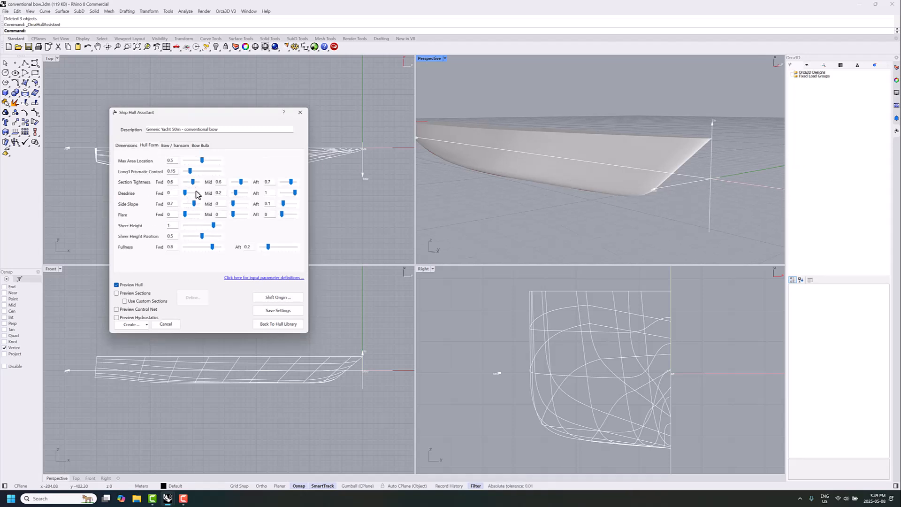
{"action": "left_click", "coordinate": [170, 147]}
{"action": "mouse_move", "coordinate": [219, 162]}
{"action": "left_mouse_down"}
{"action": "mouse_move", "coordinate": [205, 164]}
{"action": "mouse_move", "coordinate": [221, 161]}
{"action": "left_mouse_up"}
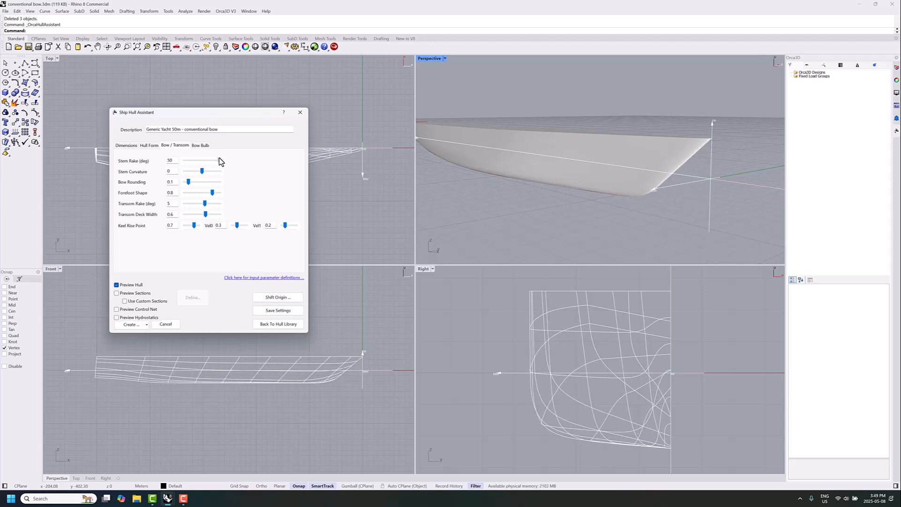
{"action": "left_click", "coordinate": [198, 146]}
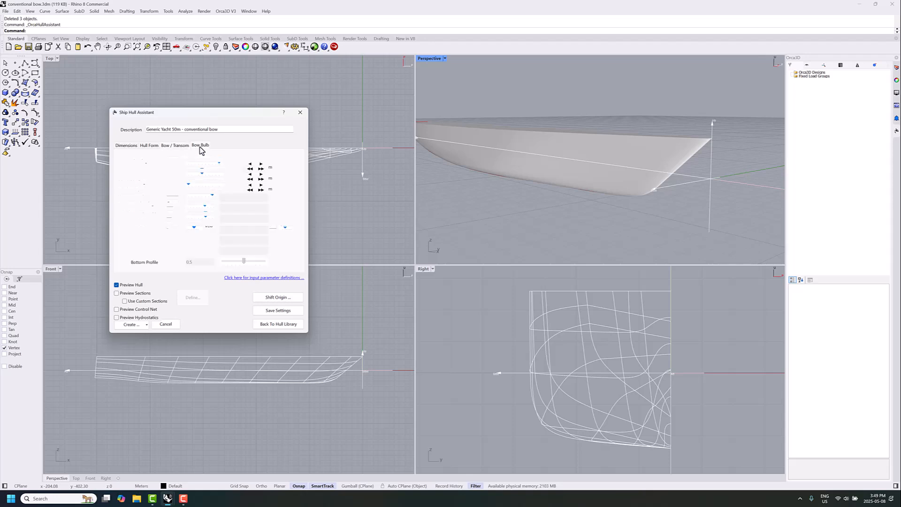
{"action": "left_click", "coordinate": [124, 155]}
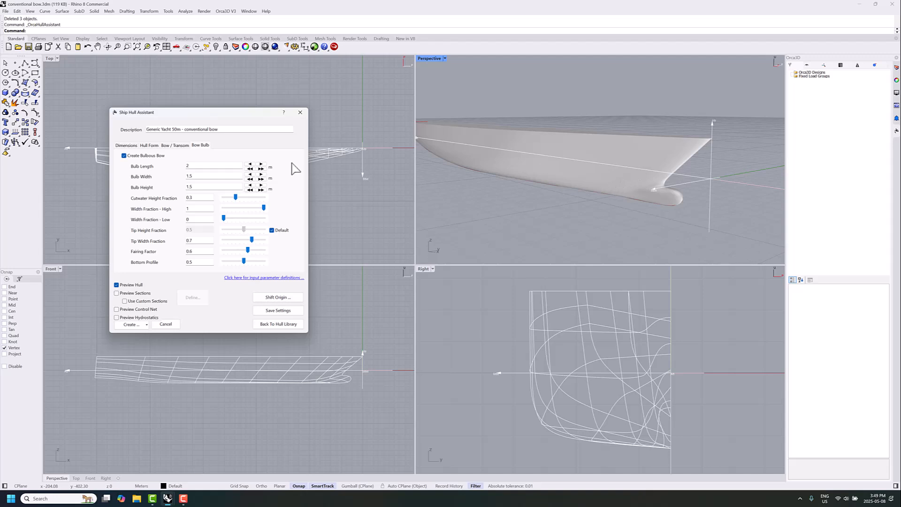
{"action": "left_click", "coordinate": [124, 155]}
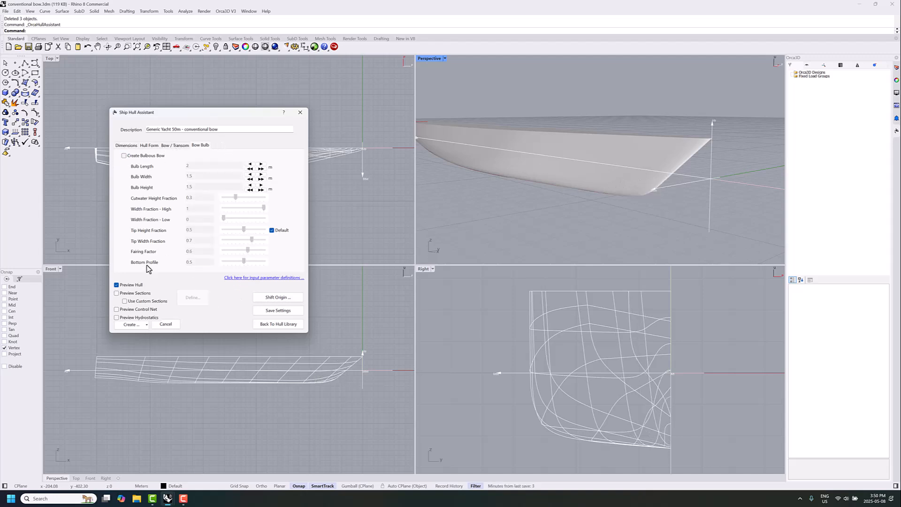
Turn on the hydrostatics preview and bring up the hull's main dimensions again
{"action": "left_click", "coordinate": [133, 317]}
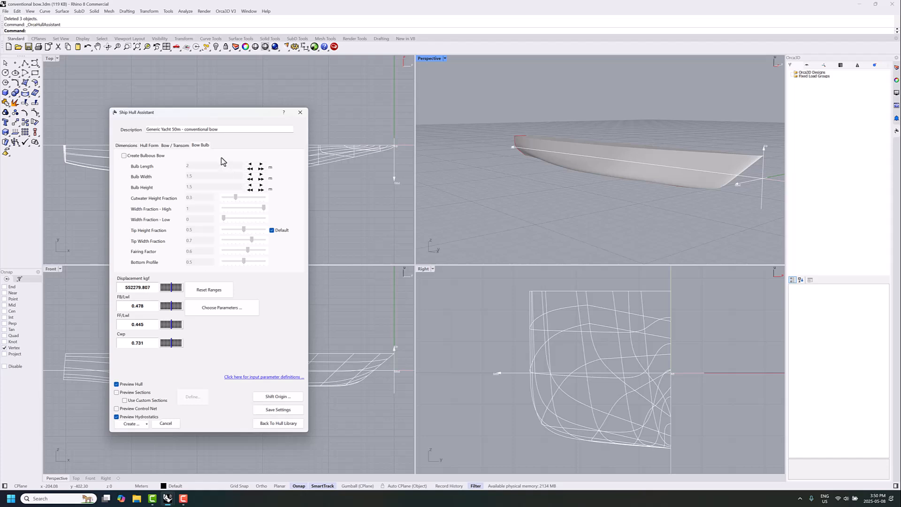
{"action": "left_click", "coordinate": [133, 145]}
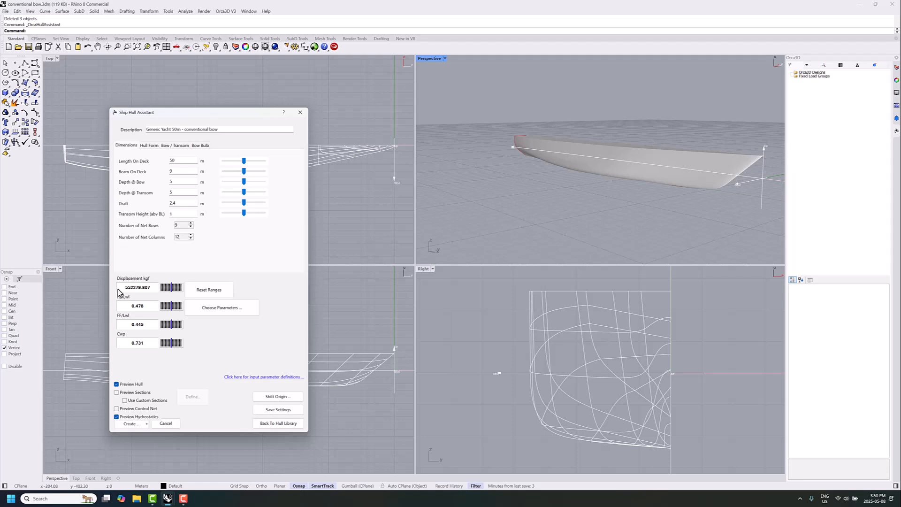
{"action": "right_click_drag", "start_coordinate": [579, 175], "coordinate": [626, 187]}
{"action": "right_click_drag", "start_coordinate": [589, 139], "coordinate": [648, 137]}
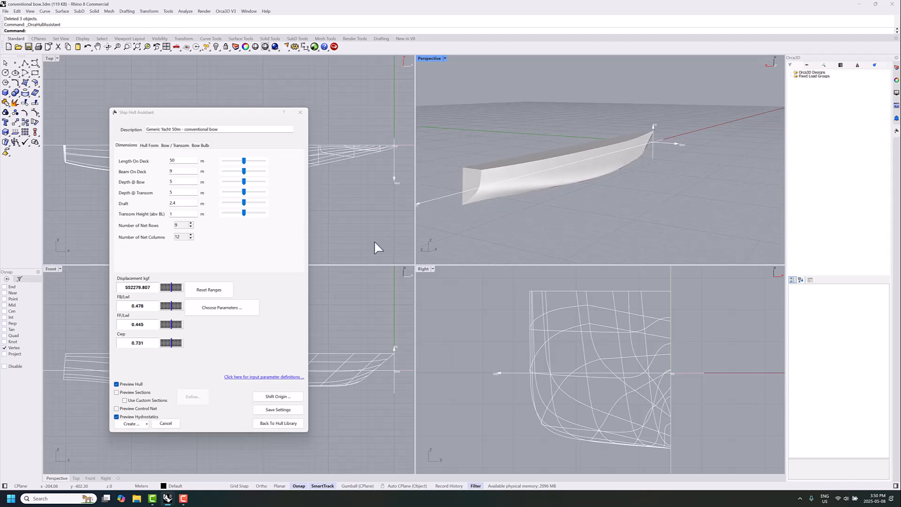
Shift the hull's origin to 50,0,0
{"action": "left_click", "coordinate": [279, 398]}
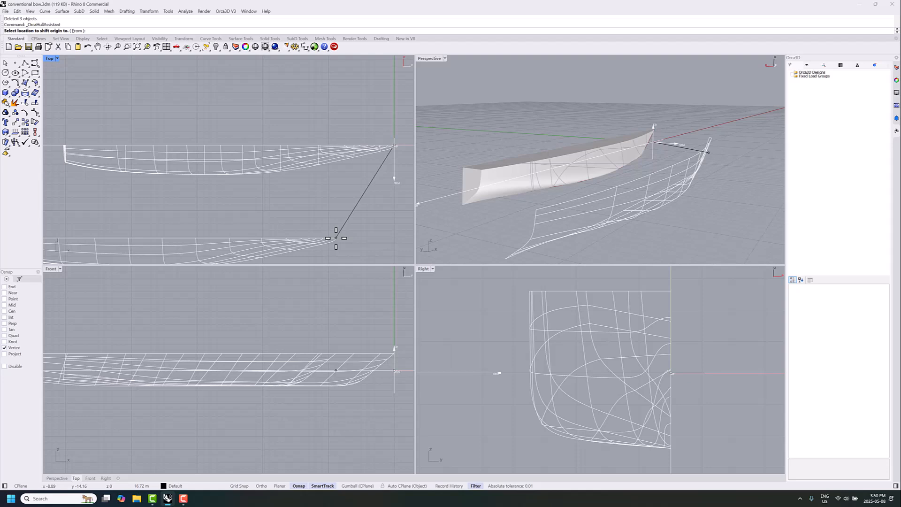
{"action": "type", "text": "50,0"}
{"action": "key", "text": "Return"}
{"action": "key", "text": "Return"}
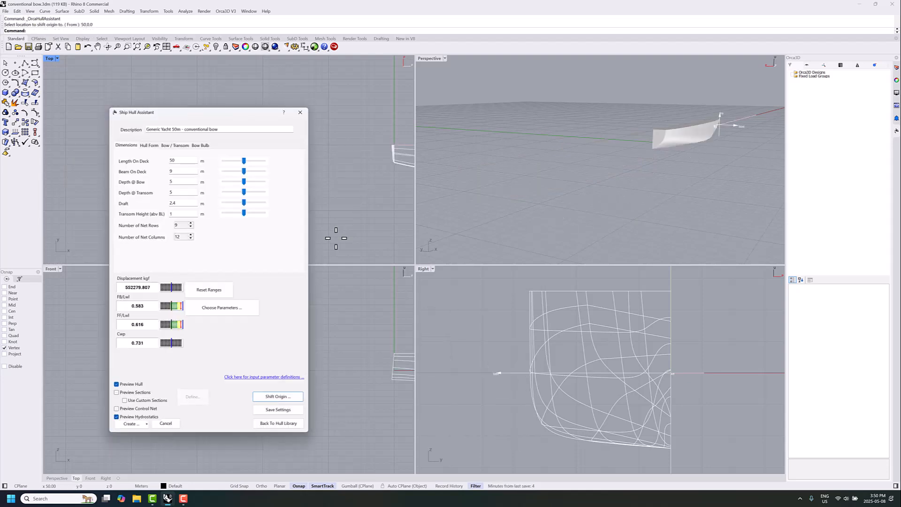
Create the port hull, deck and transom from the hull assistant
{"action": "right_click_drag", "start_coordinate": [649, 164], "coordinate": [577, 216], "text": "shift"}
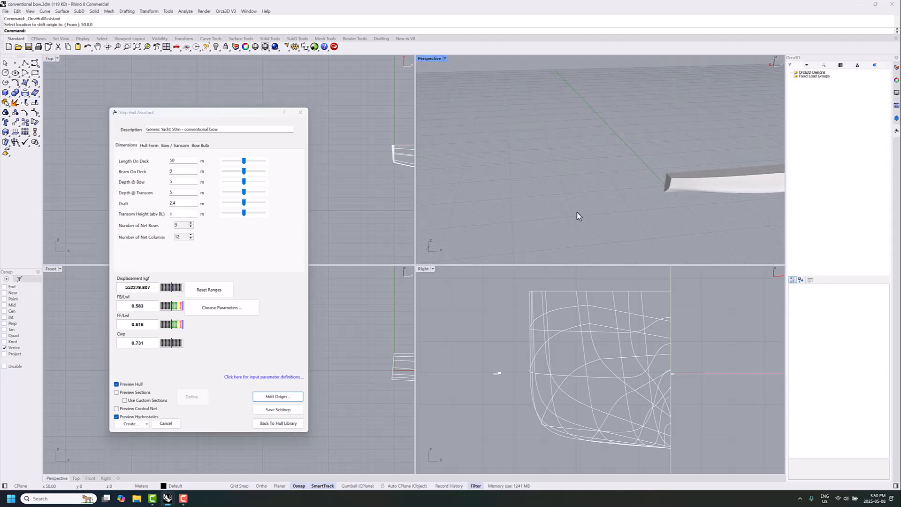
{"action": "right_click_drag", "start_coordinate": [633, 217], "coordinate": [572, 218], "text": "shift"}
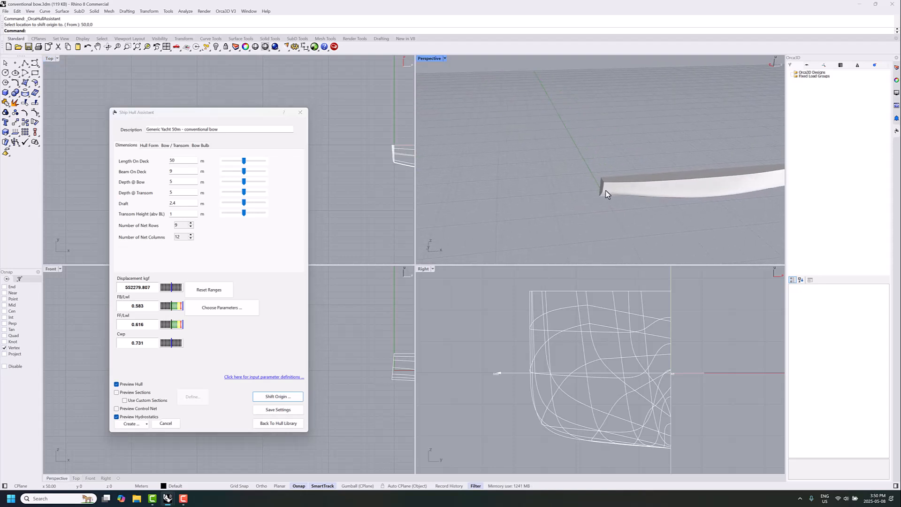
{"action": "right_click_drag", "start_coordinate": [608, 191], "coordinate": [657, 176]}
{"action": "right_click_drag", "start_coordinate": [610, 207], "coordinate": [595, 196], "text": "shift"}
{"action": "scroll", "coordinate": [627, 179], "scroll_direction": "up", "scroll_amount": 5}
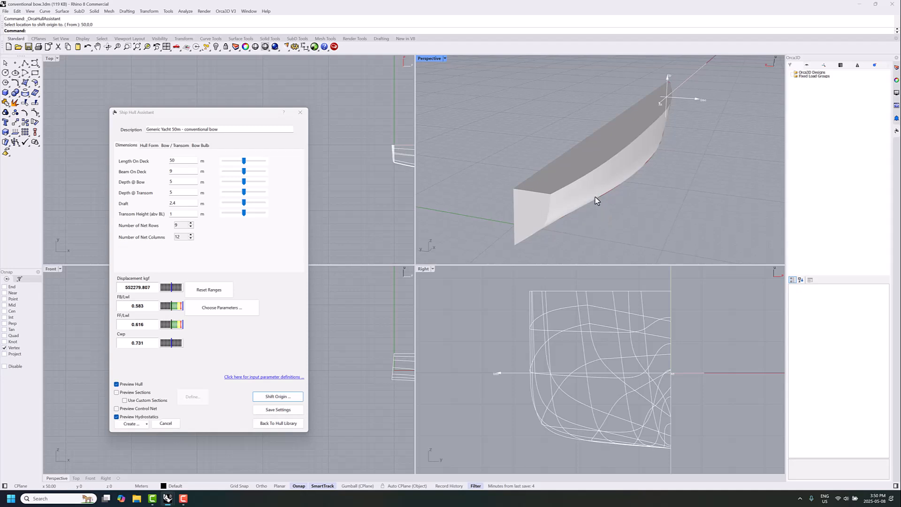
{"action": "scroll", "coordinate": [595, 197], "scroll_direction": "down", "scroll_amount": 2}
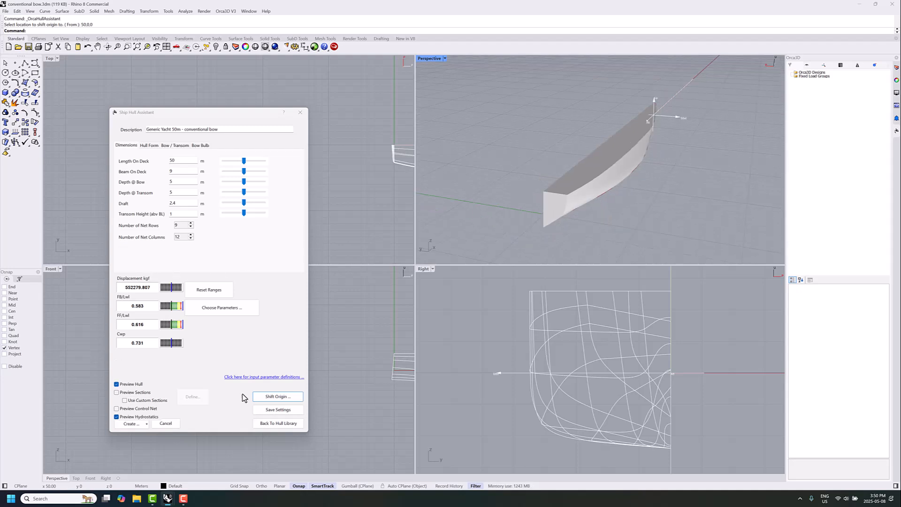
{"action": "left_click", "coordinate": [141, 424]}
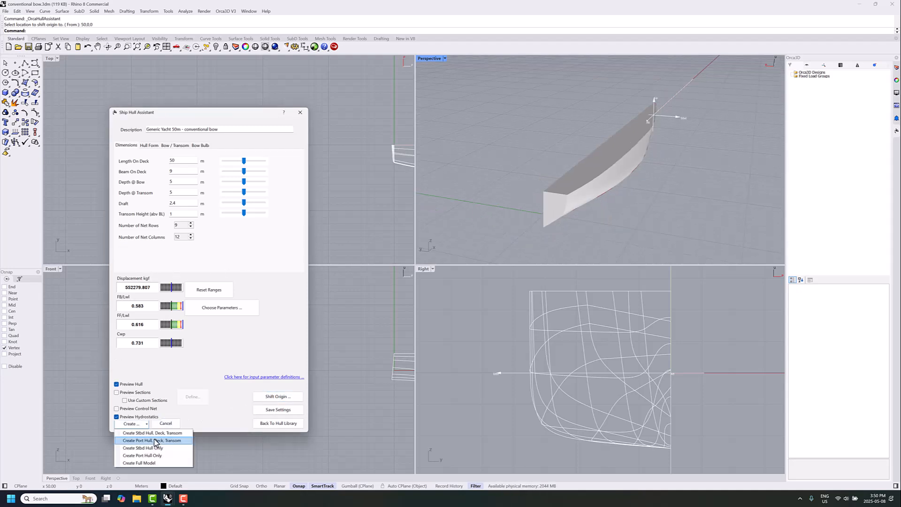
{"action": "left_click", "coordinate": [159, 441]}
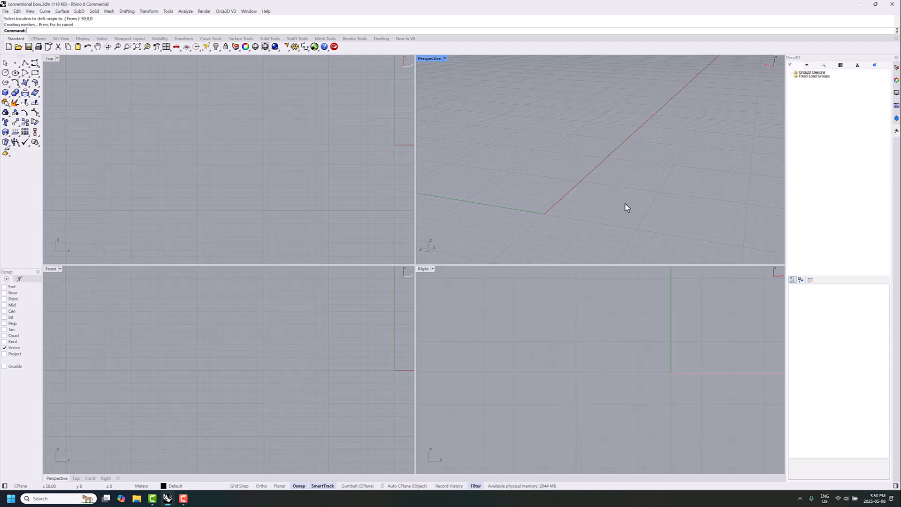
Start QuadRemesh on the hull, deck and transom surfaces and preview the quad mesh
{"action": "right_click_drag", "start_coordinate": [531, 190], "coordinate": [652, 203]}
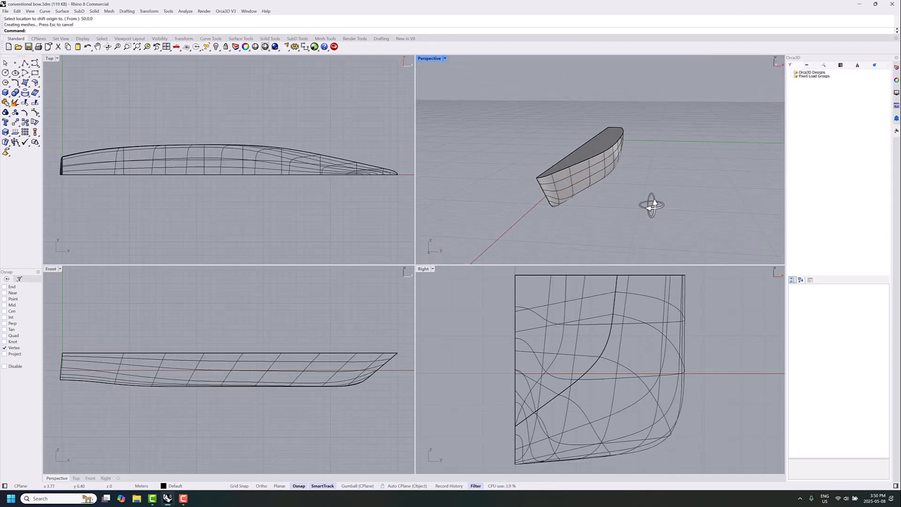
{"action": "left_click_drag", "start_coordinate": [507, 88], "coordinate": [643, 214]}
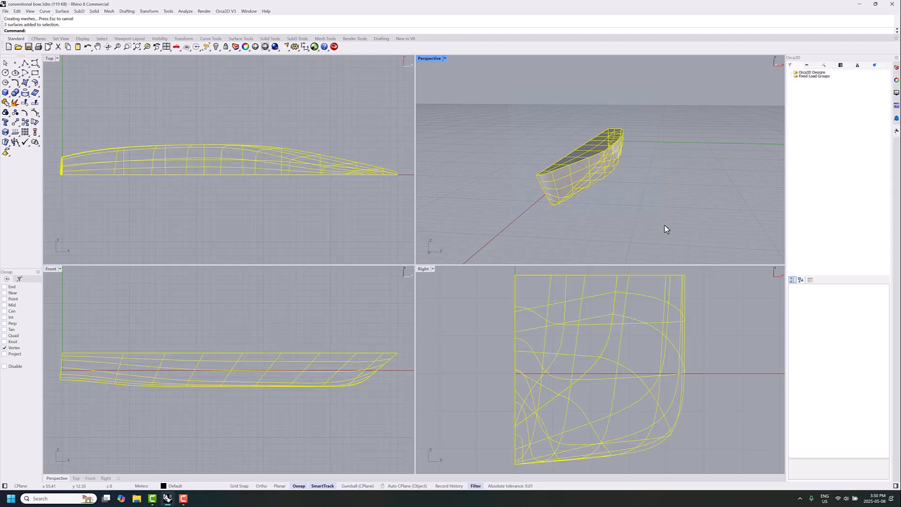
{"action": "type", "text": "QuadRemesh"}
{"action": "key", "text": "Return"}
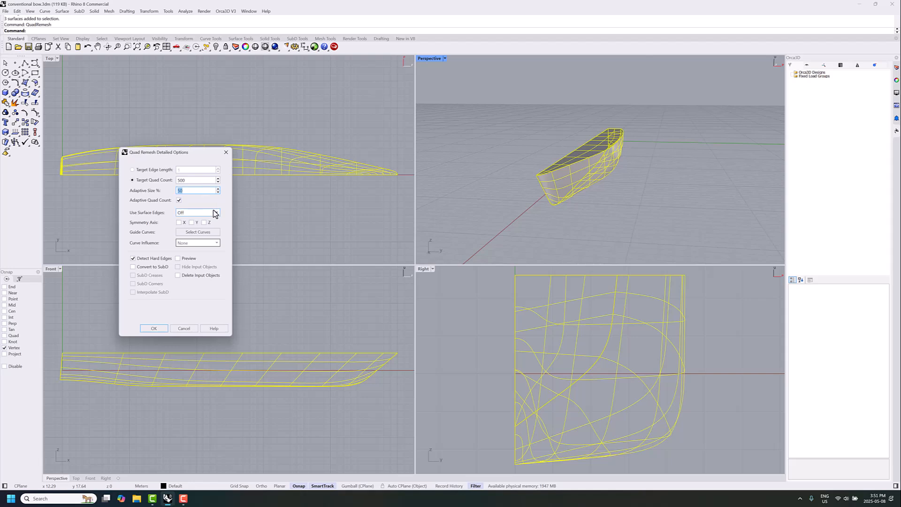
{"action": "double_click", "coordinate": [200, 188]}
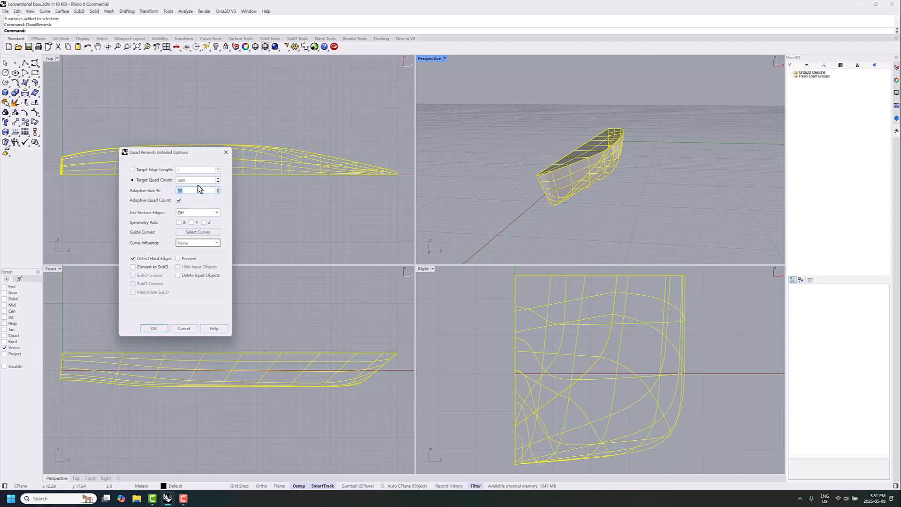
{"action": "left_click", "coordinate": [189, 259]}
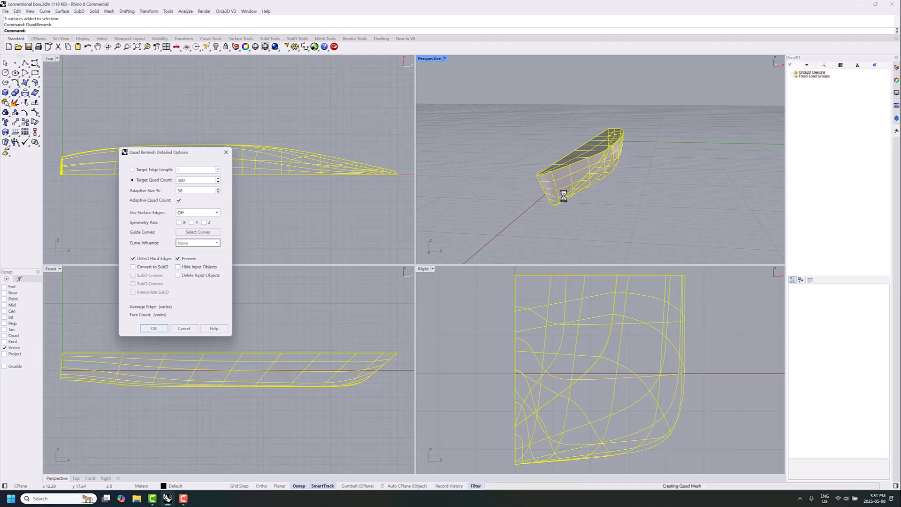
{"action": "right_click_drag", "start_coordinate": [565, 197], "coordinate": [536, 186]}
{"action": "right_click_drag", "start_coordinate": [616, 220], "coordinate": [614, 193]}
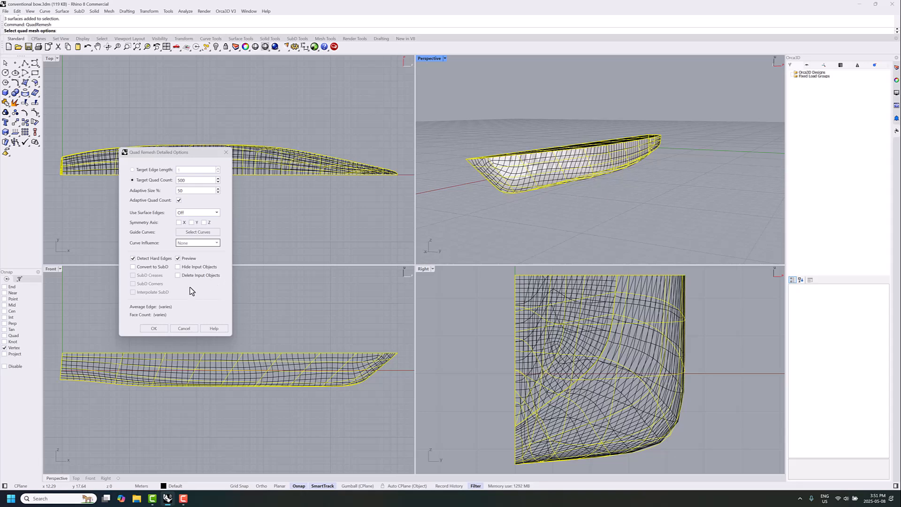
Set QuadRemesh to hide and delete the input objects, and create the meshes with a target quad count of 500
{"action": "left_click", "coordinate": [190, 267]}
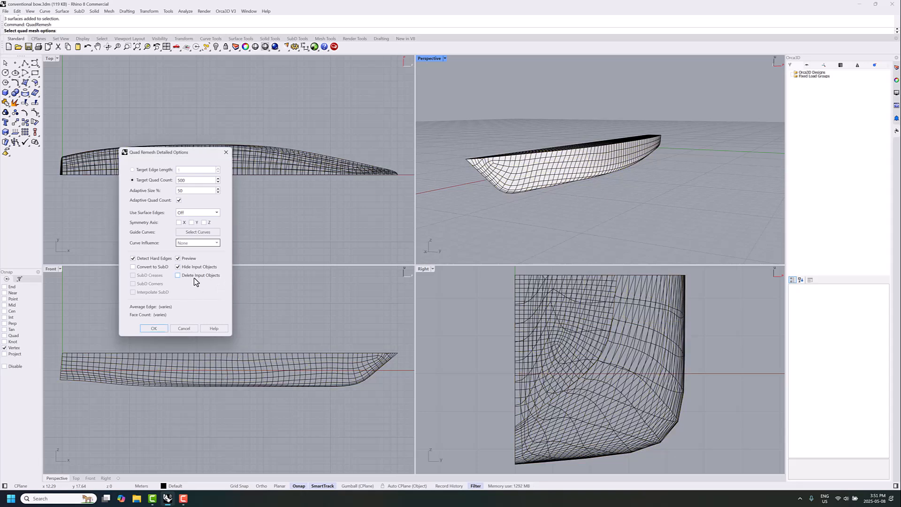
{"action": "right_click_drag", "start_coordinate": [481, 204], "coordinate": [582, 201]}
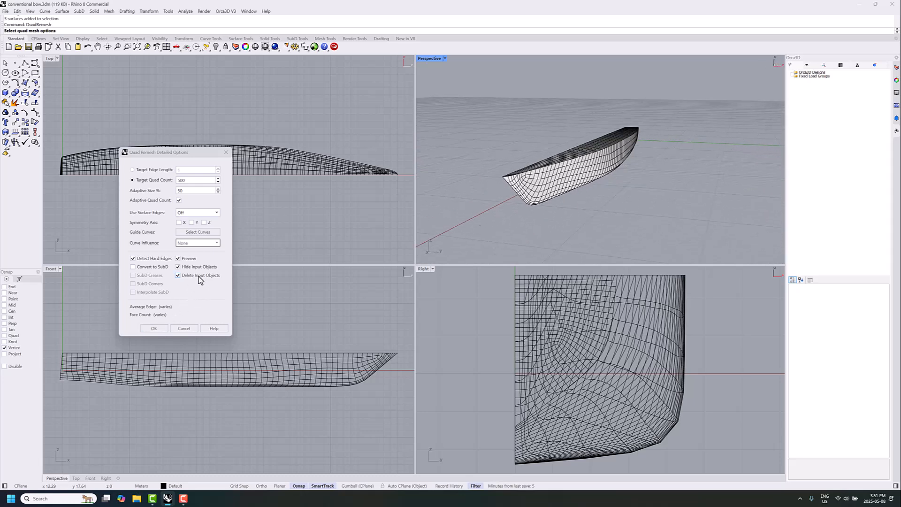
{"action": "left_click", "coordinate": [153, 329]}
{"action": "right_click_drag", "start_coordinate": [604, 209], "coordinate": [539, 191]}
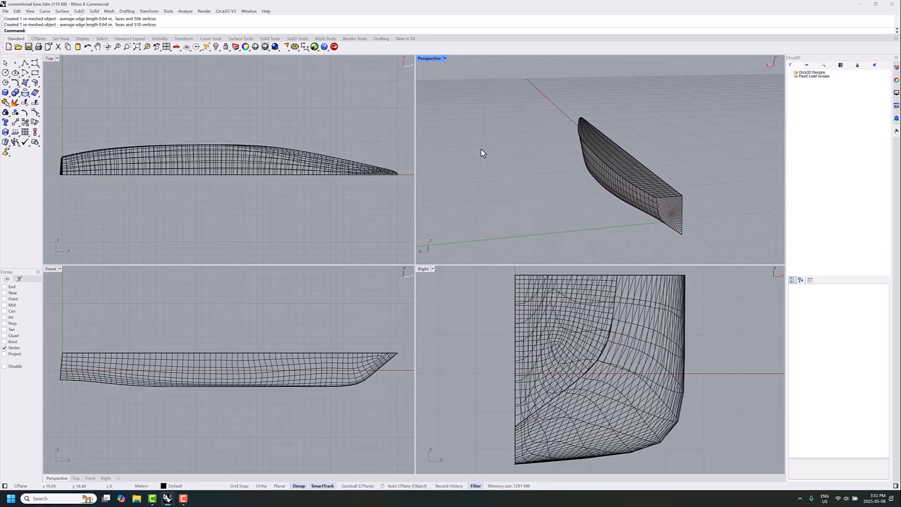
Save the half-hull mesh as OBJ with polygon mesh objects, replacing "generic yacht 50m conventional bow.obj"
{"action": "left_click", "coordinate": [6, 12]}
{"action": "left_click", "coordinate": [21, 72]}
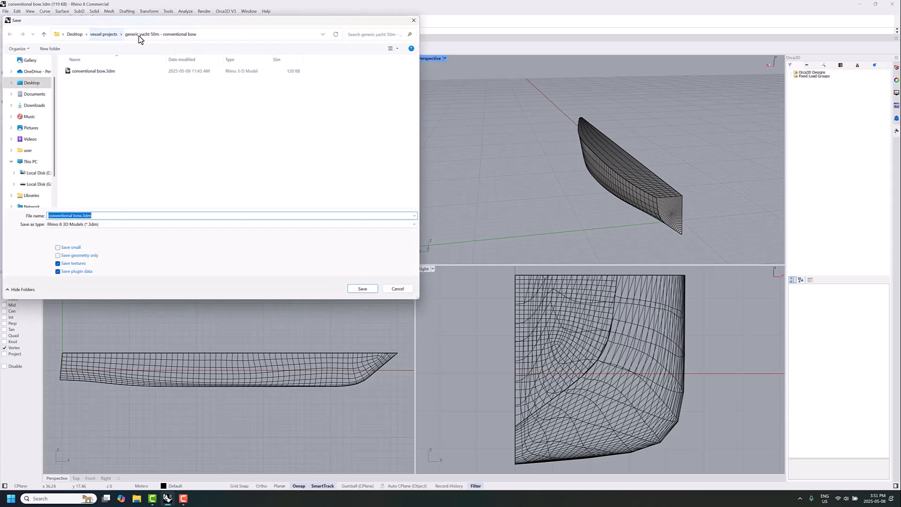
{"action": "left_click", "coordinate": [80, 224]}
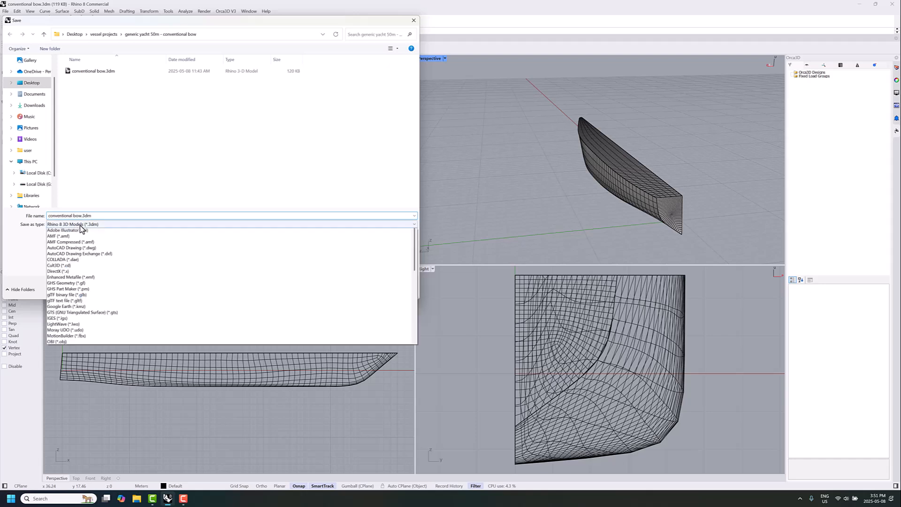
{"action": "left_click", "coordinate": [96, 337]}
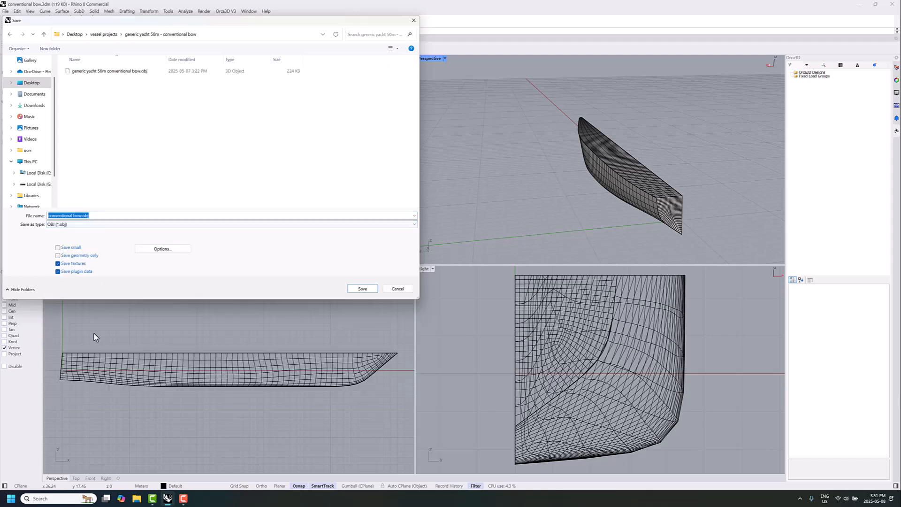
{"action": "left_click", "coordinate": [94, 73]}
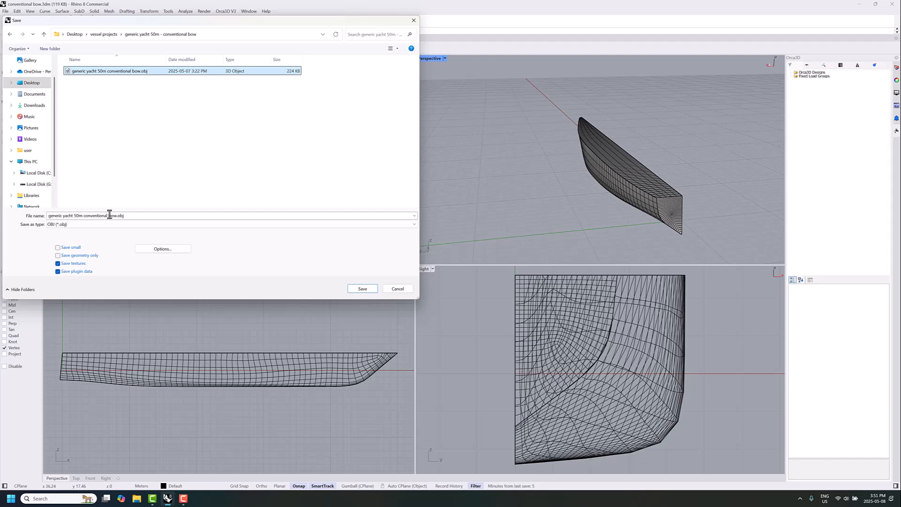
{"action": "left_click", "coordinate": [357, 289]}
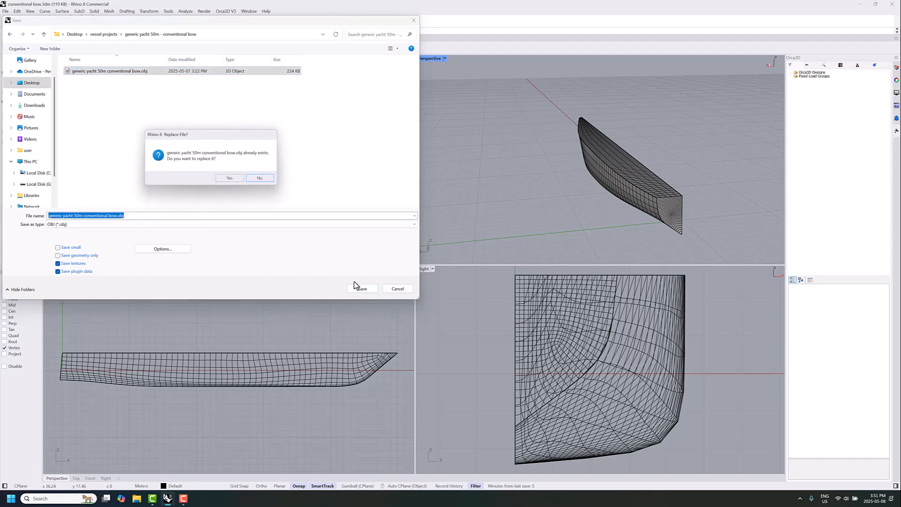
{"action": "left_click", "coordinate": [230, 179]}
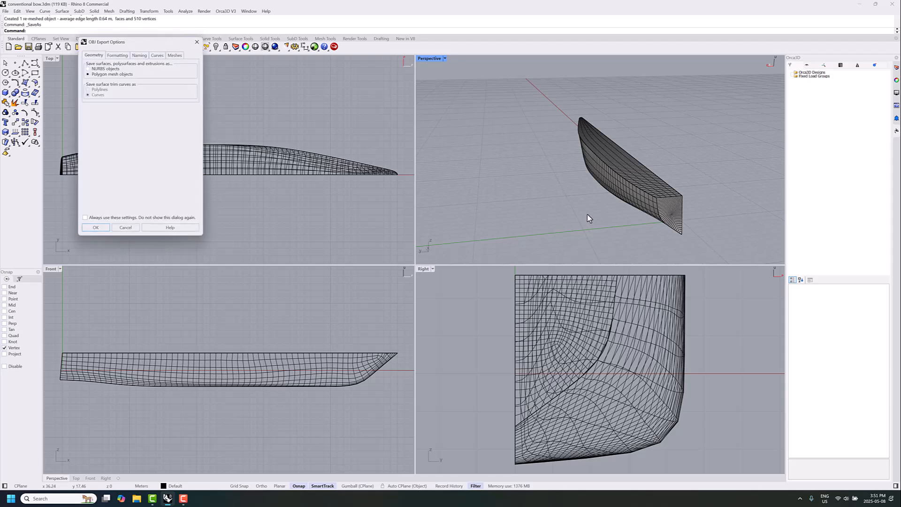
{"action": "left_click", "coordinate": [99, 227]}
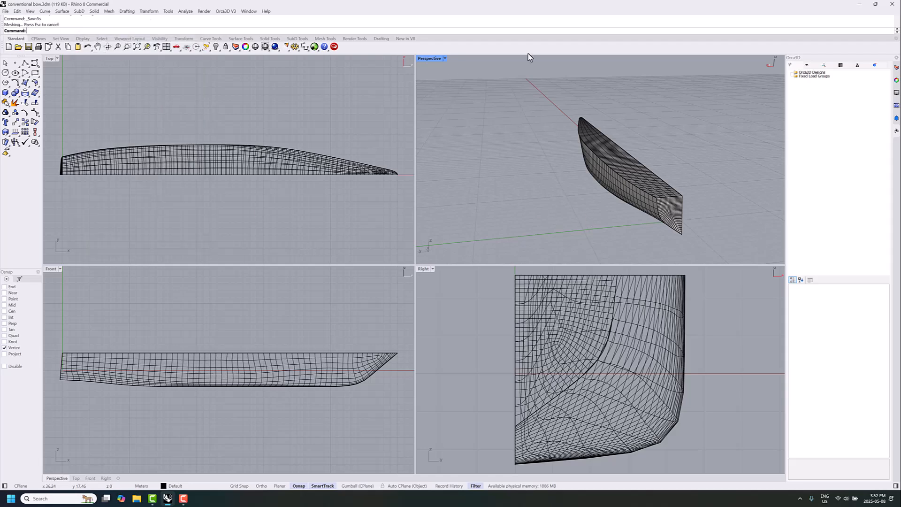
Minimize Rhino, launch ShipMo3D from the ProteusDS programs and create a new project
{"action": "left_click", "coordinate": [859, 5]}
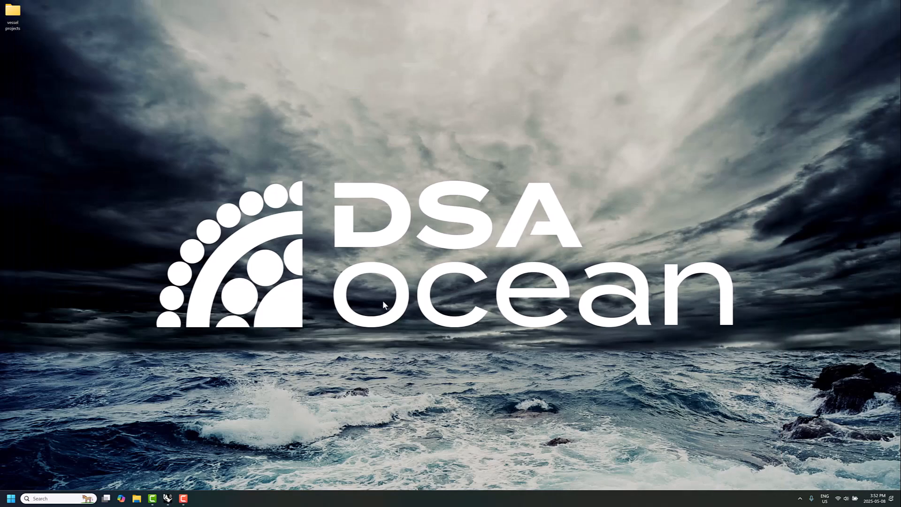
{"action": "left_click", "coordinate": [12, 498]}
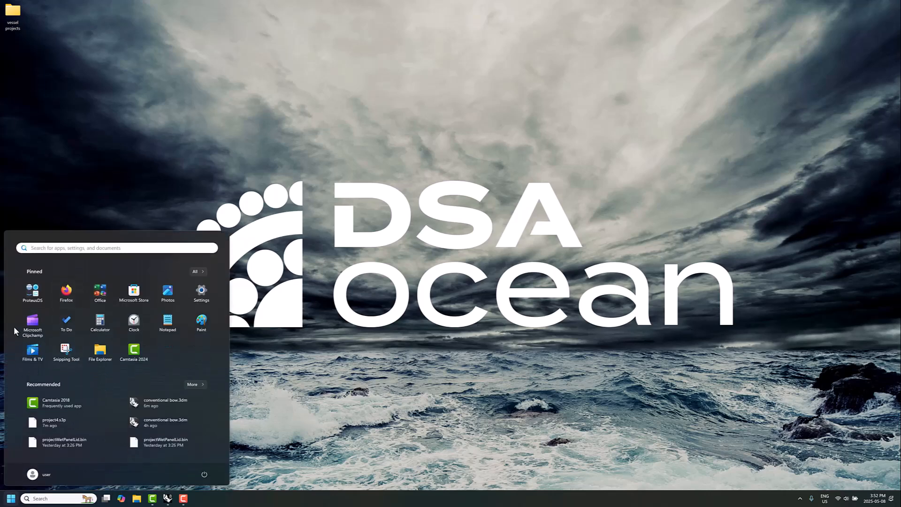
{"action": "left_click", "coordinate": [29, 297]}
{"action": "left_click", "coordinate": [171, 349]}
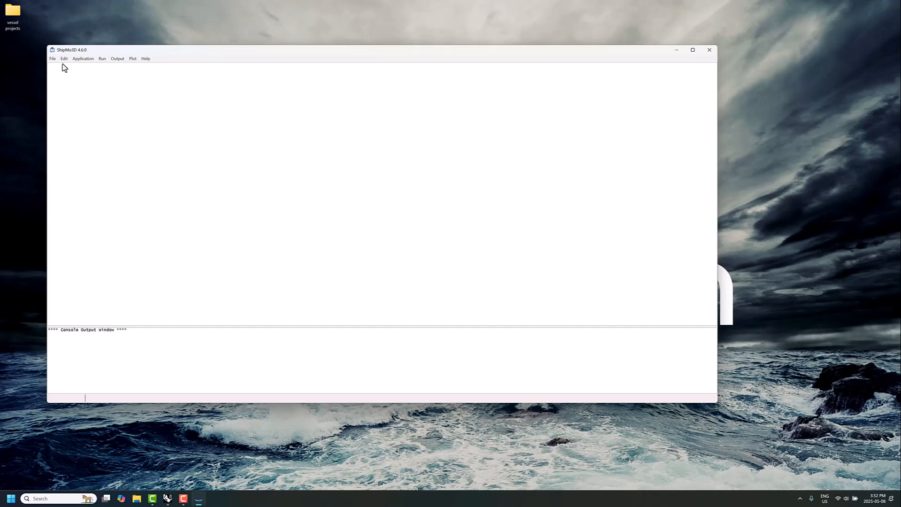
{"action": "left_click", "coordinate": [53, 59]}
{"action": "left_click", "coordinate": [52, 67]}
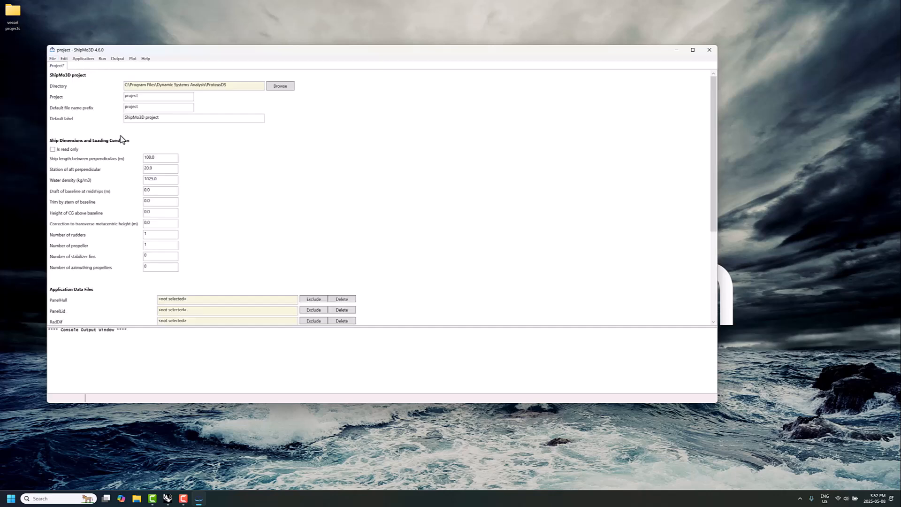
Set the project directory to the "generic yacht 50m - conventional bow" folder in vessel projects
{"action": "left_click_drag", "start_coordinate": [303, 51], "coordinate": [336, 137]}
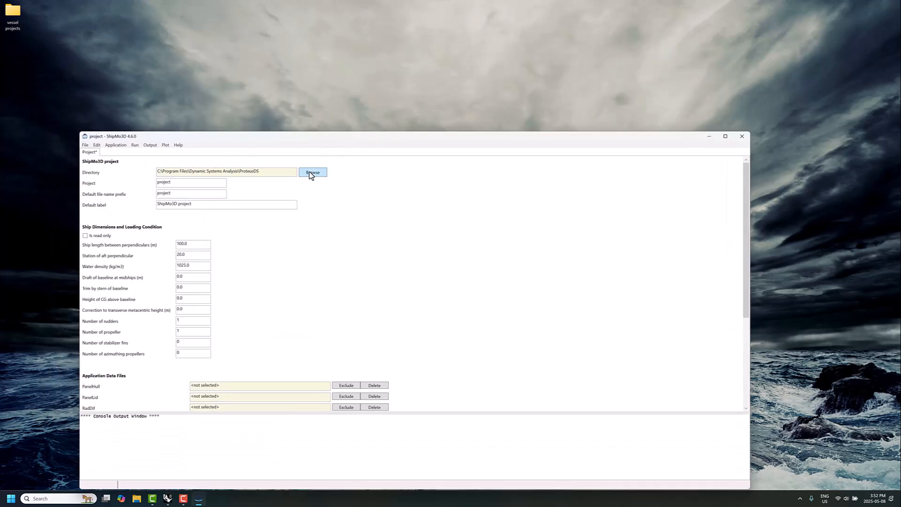
{"action": "scroll", "coordinate": [464, 329], "scroll_direction": "down", "scroll_amount": 5}
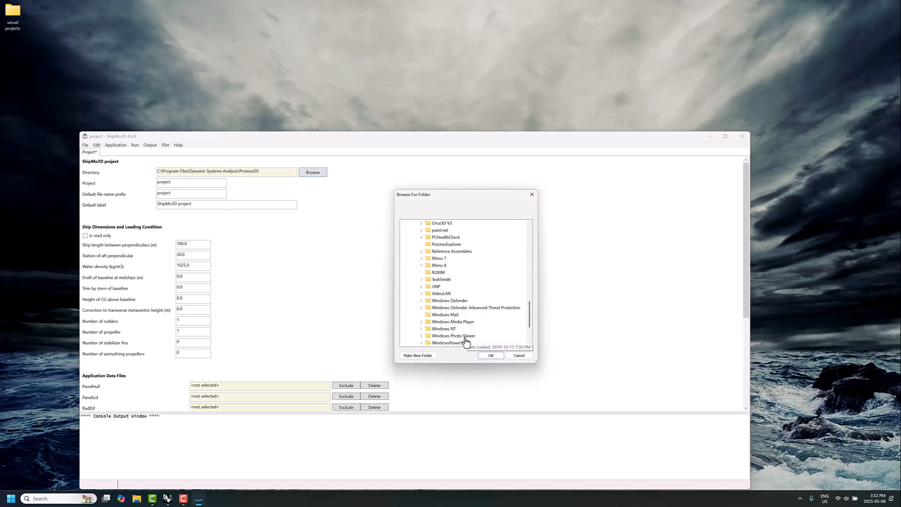
{"action": "left_click", "coordinate": [402, 343]}
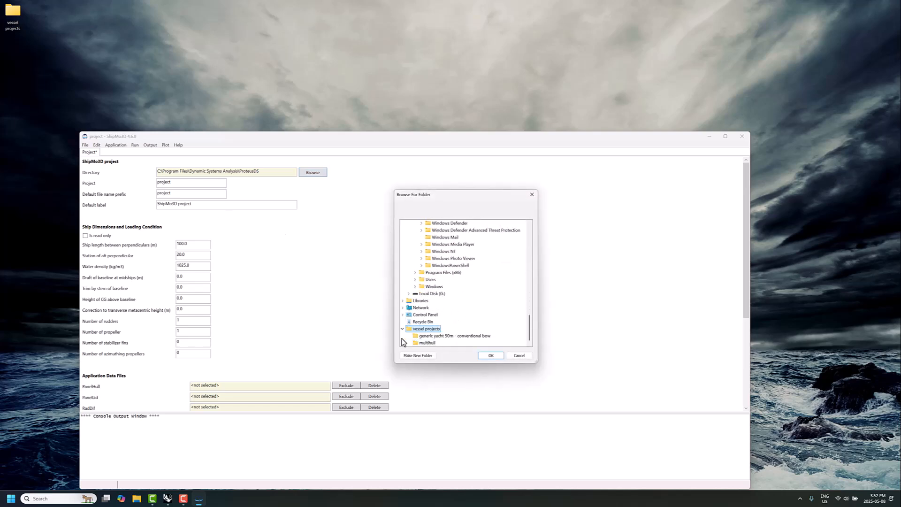
{"action": "left_click", "coordinate": [452, 336]}
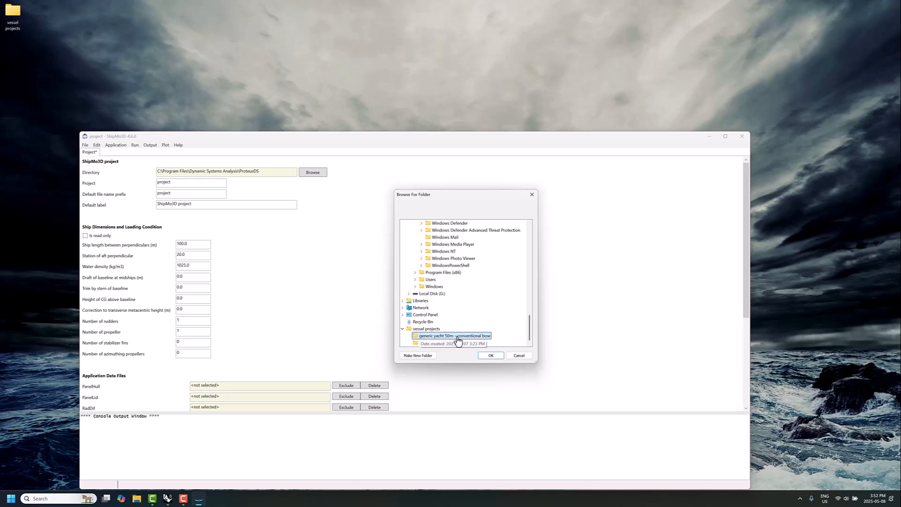
{"action": "left_click", "coordinate": [490, 355]}
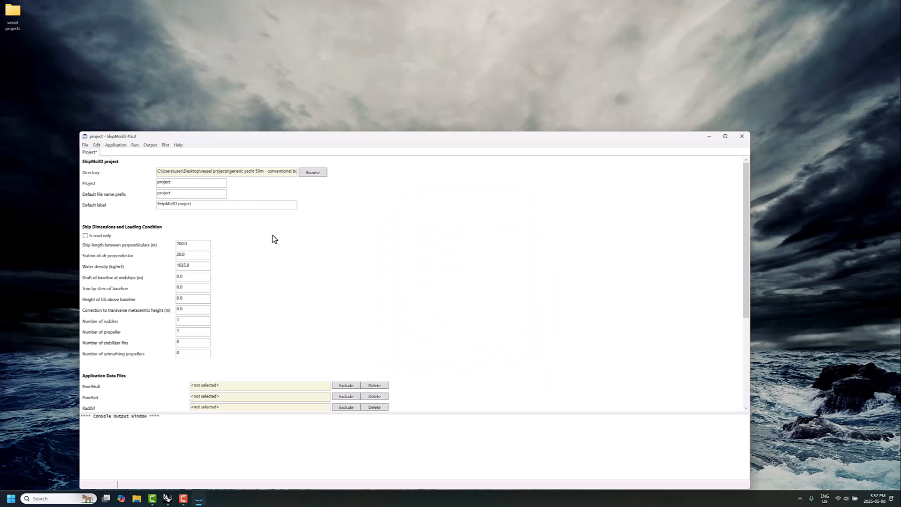
Set the ship length to 50 m, baseline draft to 2.4 m, CG height to 3, and the rudder and propeller numbers to 0
{"action": "double_click", "coordinate": [197, 245]}
{"action": "left_click_drag", "start_coordinate": [301, 137], "coordinate": [328, 122]}
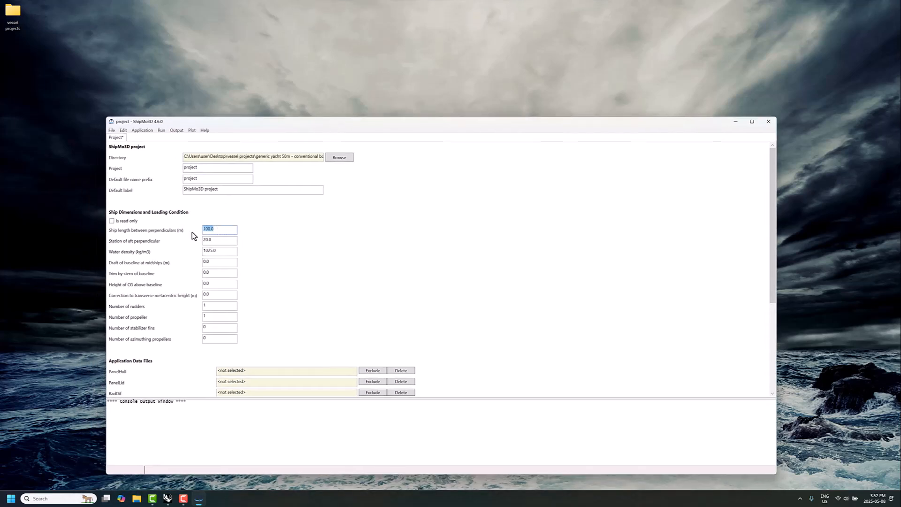
{"action": "double_click", "coordinate": [216, 264]}
{"action": "double_click", "coordinate": [207, 284]}
{"action": "type", "text": "3"}
{"action": "double_click", "coordinate": [212, 305]}
{"action": "type", "text": "0"}
Add new PanelHull data to the project and set its hull geometry input option to WavefrontOBJ
{"action": "left_click", "coordinate": [112, 131]}
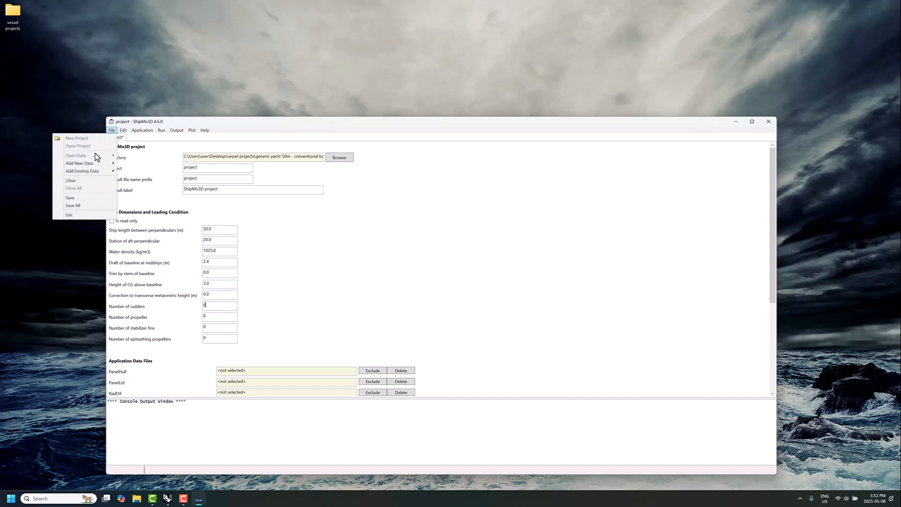
{"action": "mouse_move", "coordinate": [93, 165]}
{"action": "left_click", "coordinate": [127, 163]}
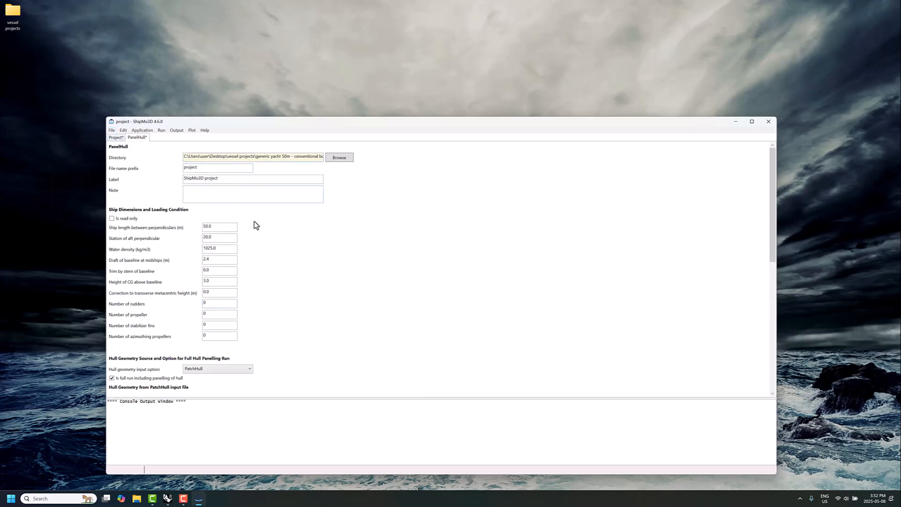
{"action": "scroll", "coordinate": [253, 284], "scroll_direction": "down", "scroll_amount": 2}
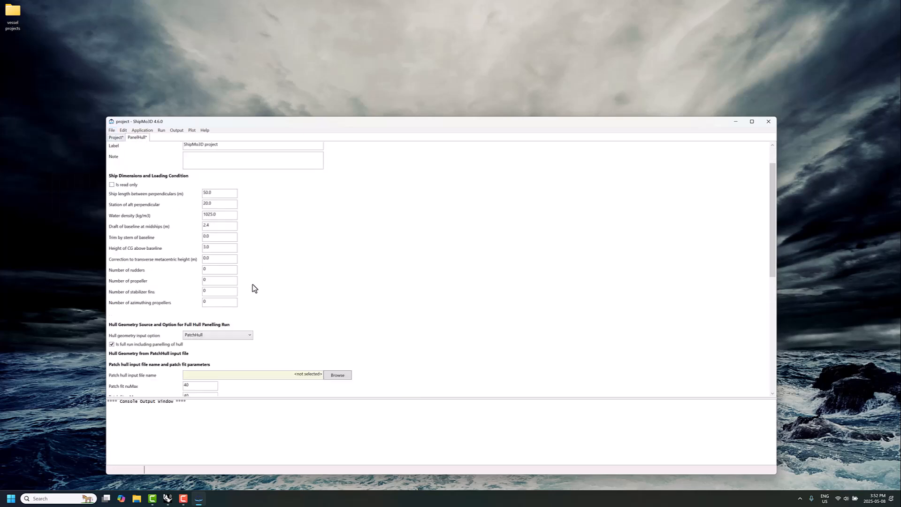
{"action": "left_click", "coordinate": [227, 335]}
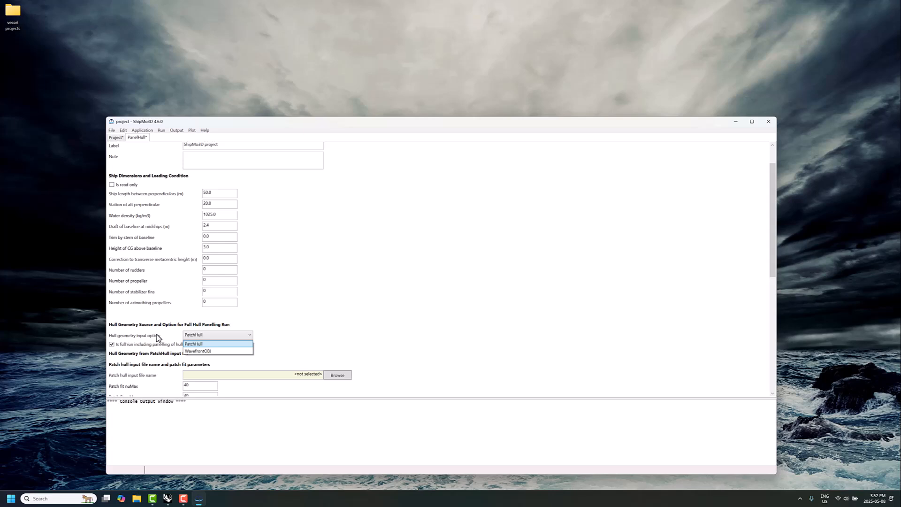
{"action": "left_click", "coordinate": [198, 351]}
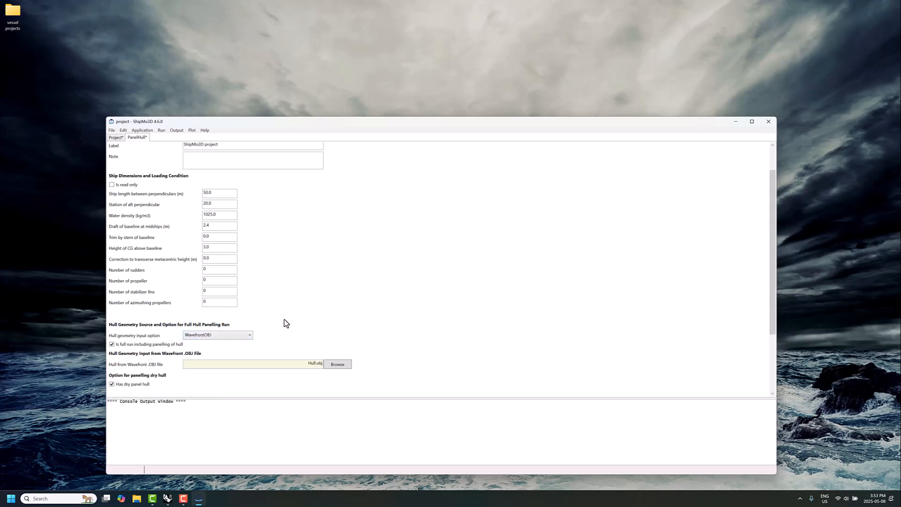
Select "generic yacht 50m conventional bow.obj" as the Wavefront hull geometry file
{"action": "scroll", "coordinate": [289, 307], "scroll_direction": "down", "scroll_amount": 2}
{"action": "scroll", "coordinate": [289, 306], "scroll_direction": "down", "scroll_amount": 1}
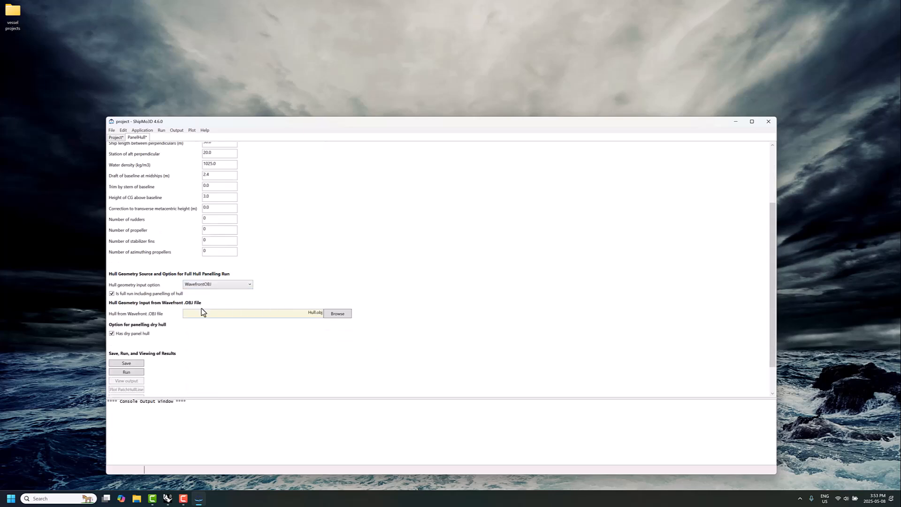
{"action": "left_click", "coordinate": [332, 314]}
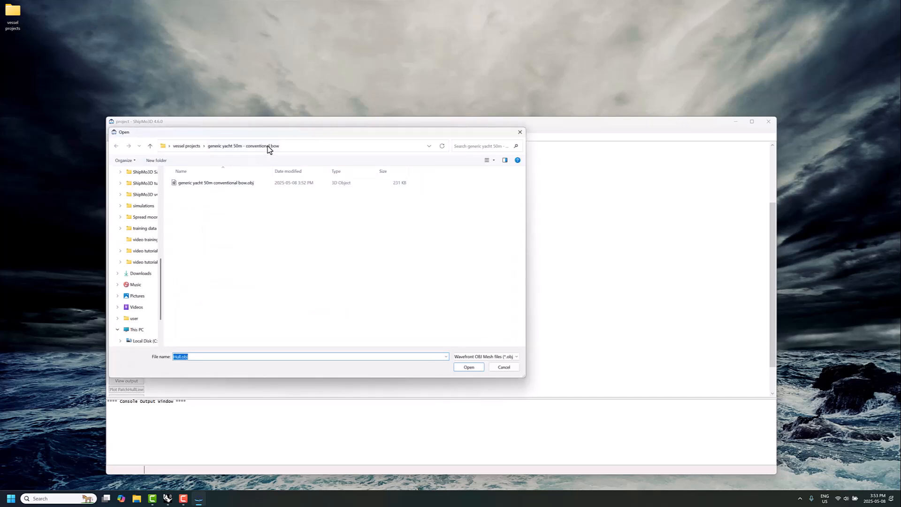
{"action": "left_click", "coordinate": [251, 183]}
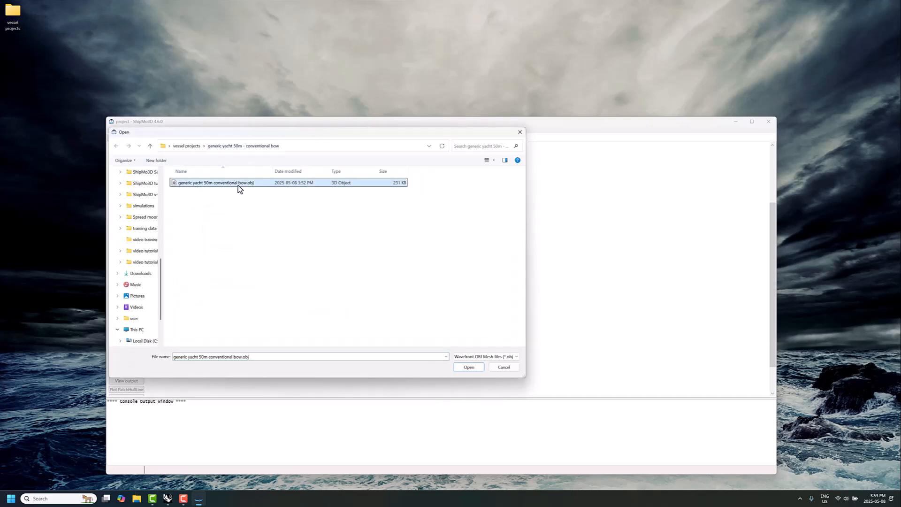
{"action": "left_click", "coordinate": [469, 367]}
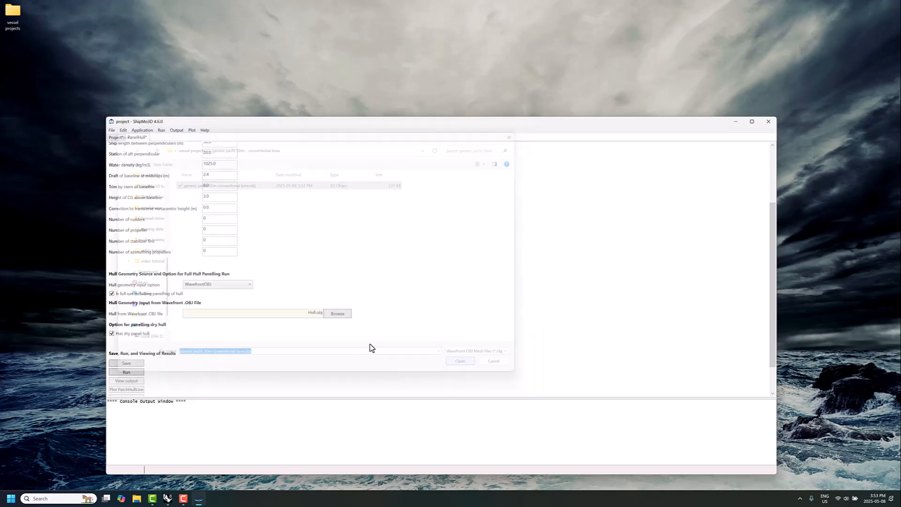
Run the PanelHull computation with wet and dry hull panelling
{"action": "scroll", "coordinate": [390, 326], "scroll_direction": "down", "scroll_amount": 1}
{"action": "left_click", "coordinate": [126, 337]}
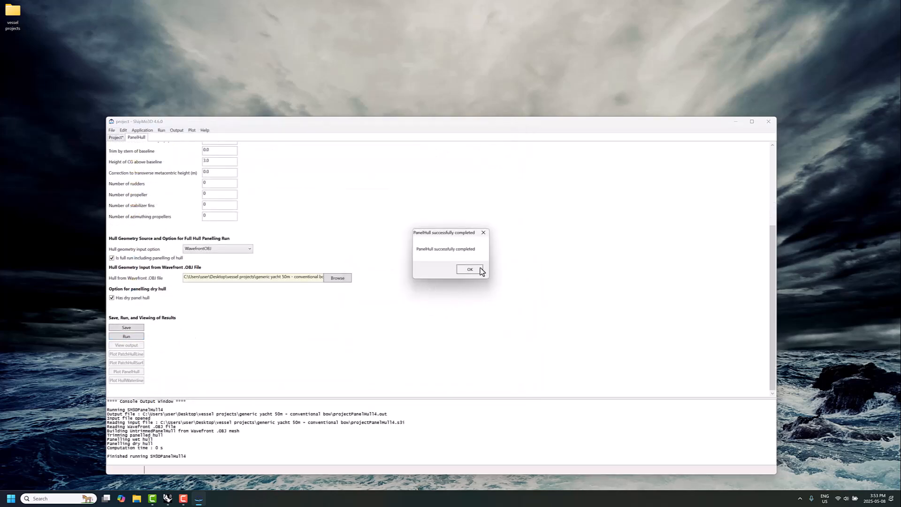
{"action": "left_click", "coordinate": [470, 269]}
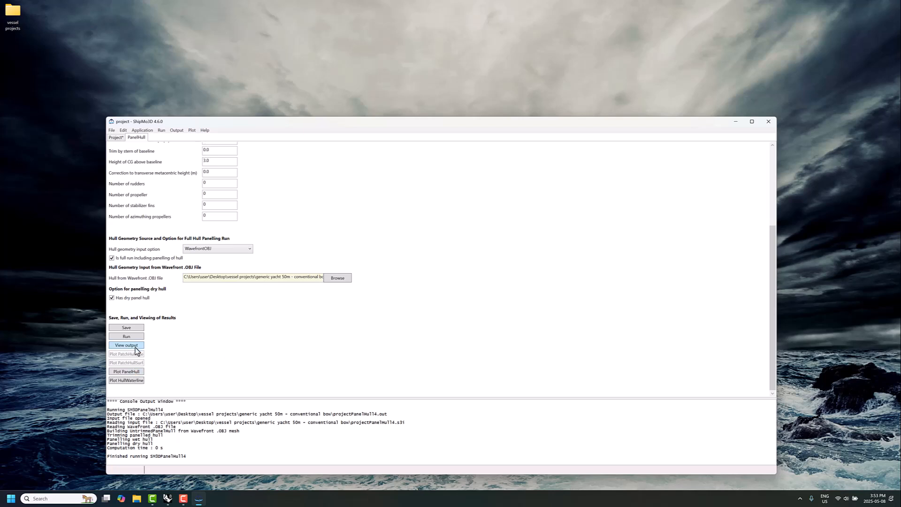
Plot the panelled hull with the ShipParts colour table and lower the camera's vertical position to 3 degrees
{"action": "left_click", "coordinate": [126, 371]}
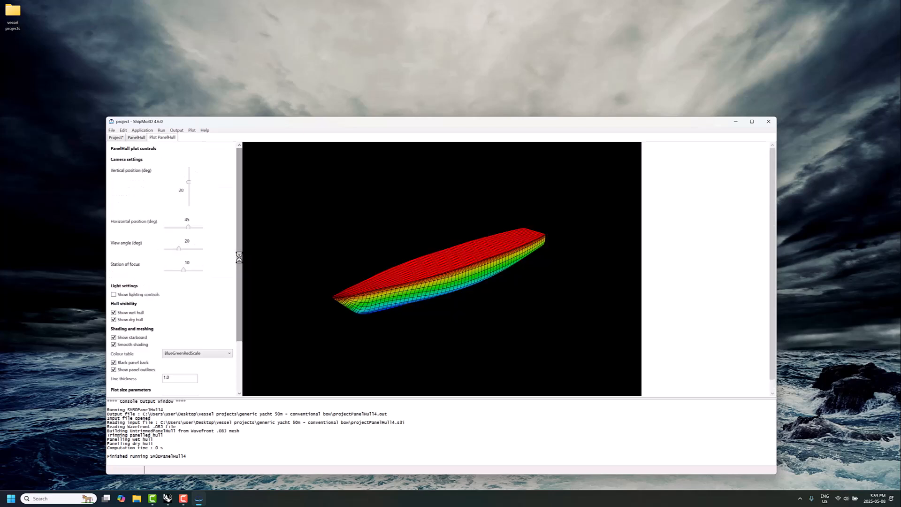
{"action": "left_click", "coordinate": [195, 354]}
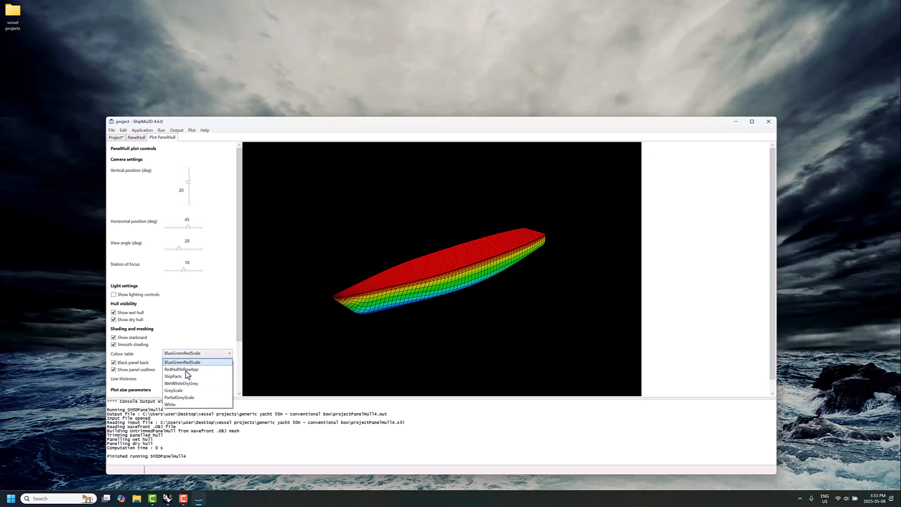
{"action": "left_click", "coordinate": [186, 377]}
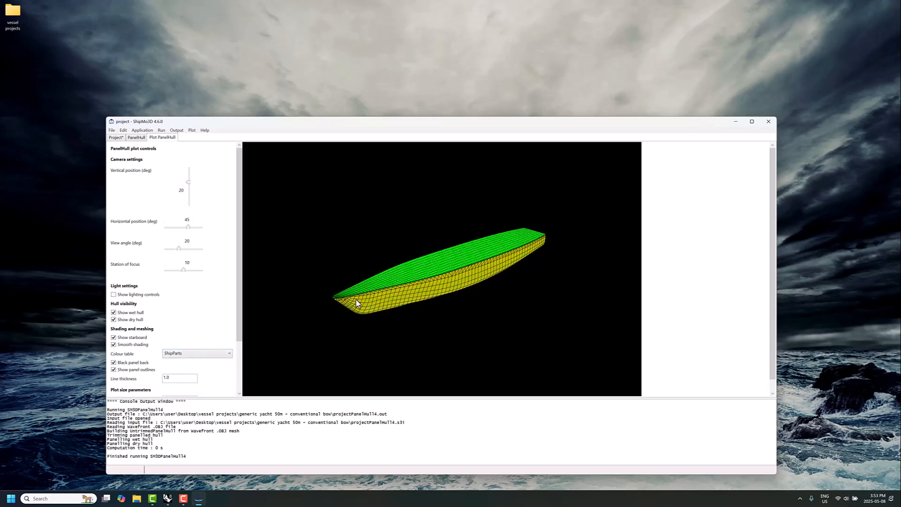
{"action": "left_click_drag", "start_coordinate": [190, 183], "coordinate": [189, 189]}
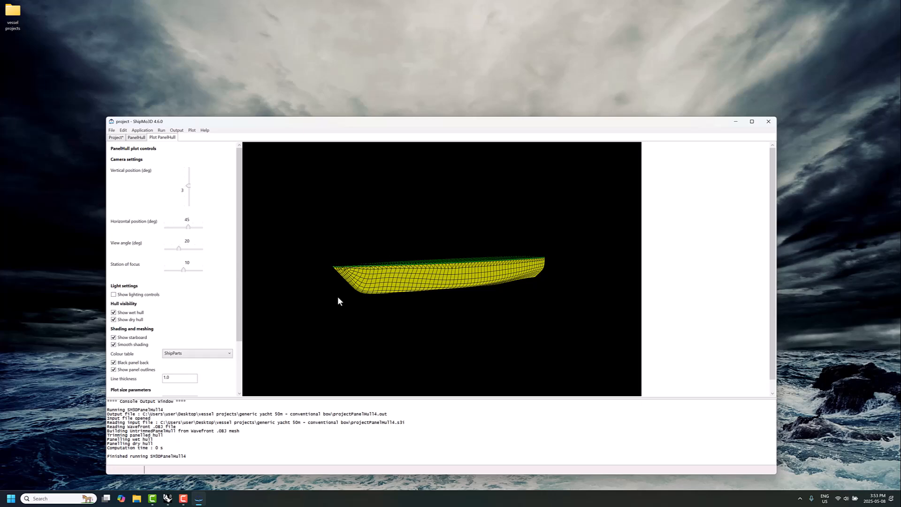
Switch back to Rhino and examine the half-hull mesh from the stern, bow and side in the perspective view
{"action": "left_click", "coordinate": [167, 499]}
{"action": "mouse_move", "coordinate": [617, 212]}
{"action": "right_mouse_down"}
{"action": "mouse_move", "coordinate": [591, 199]}
{"action": "mouse_move", "coordinate": [684, 193]}
{"action": "mouse_move", "coordinate": [629, 200]}
{"action": "right_mouse_up"}
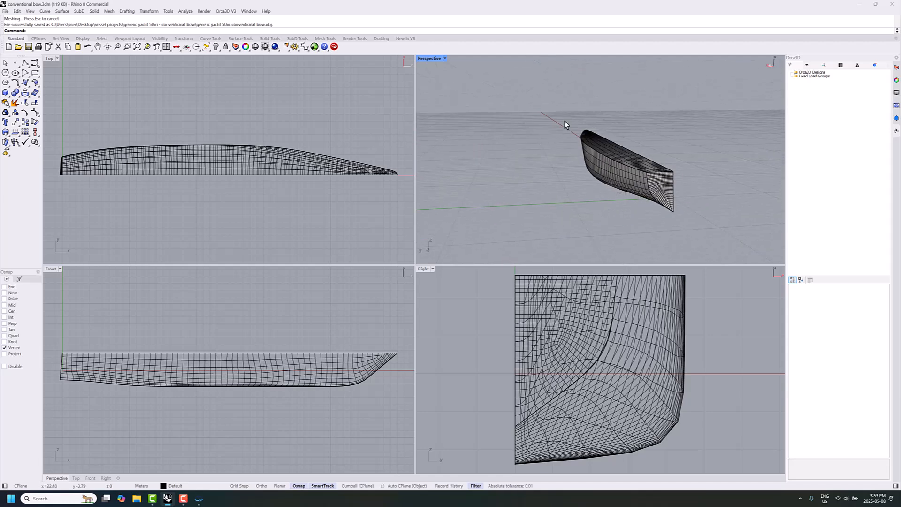
{"action": "right_click_drag", "start_coordinate": [545, 108], "coordinate": [551, 159]}
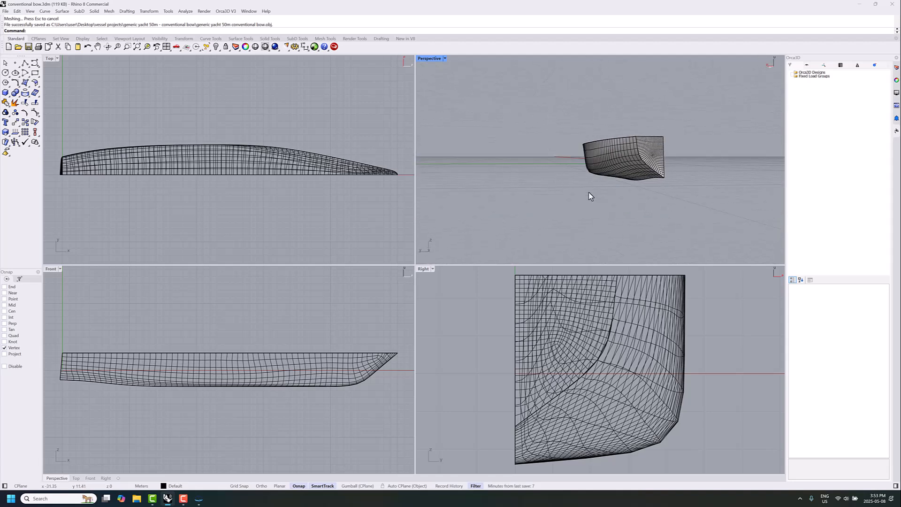
{"action": "right_click_drag", "start_coordinate": [591, 196], "coordinate": [626, 159]}
{"action": "mouse_move", "coordinate": [665, 213]}
{"action": "right_mouse_down"}
{"action": "mouse_move", "coordinate": [596, 207]}
{"action": "mouse_move", "coordinate": [665, 214]}
{"action": "right_mouse_up"}
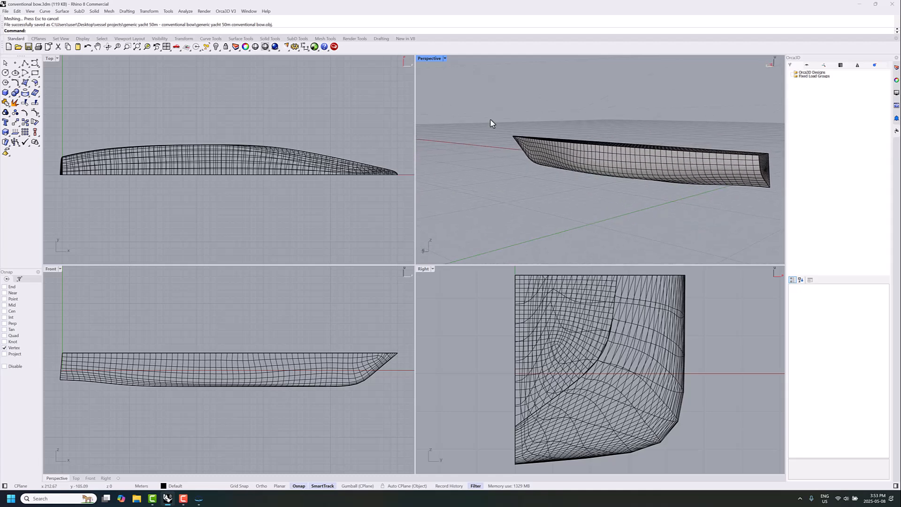
Delete the half-hull meshes and open the "Generic Yacht 50m - conventional bow" preset in the Orca3D ship hull assistant
{"action": "left_click_drag", "start_coordinate": [490, 120], "coordinate": [775, 204]}
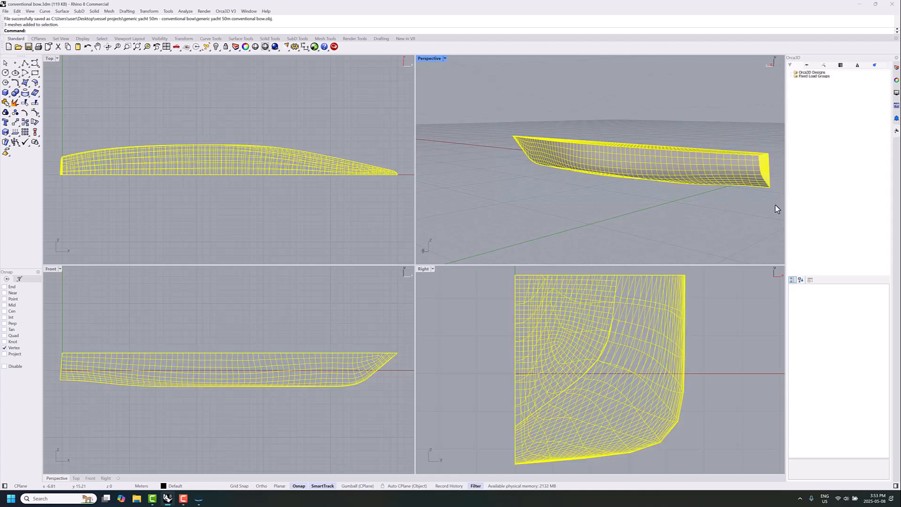
{"action": "key", "text": "Delete"}
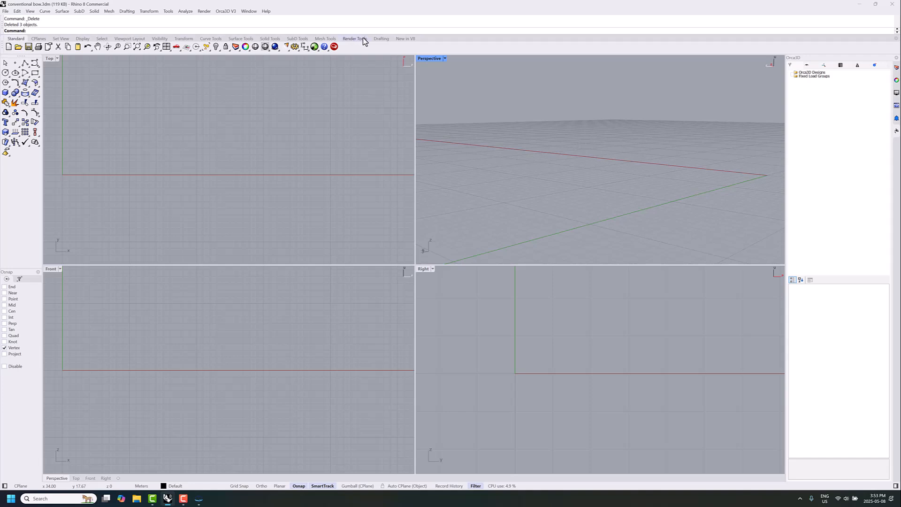
{"action": "left_click", "coordinate": [228, 12]}
{"action": "mouse_move", "coordinate": [233, 20]}
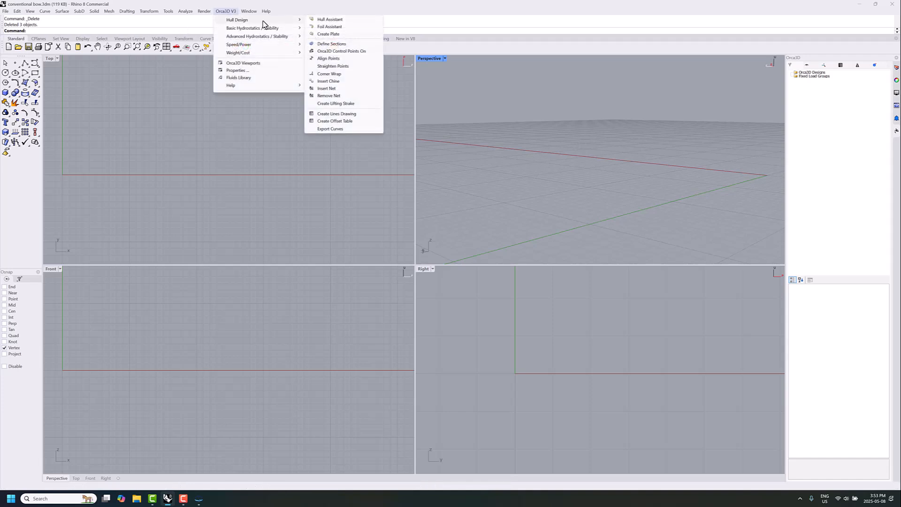
{"action": "left_click", "coordinate": [314, 21]}
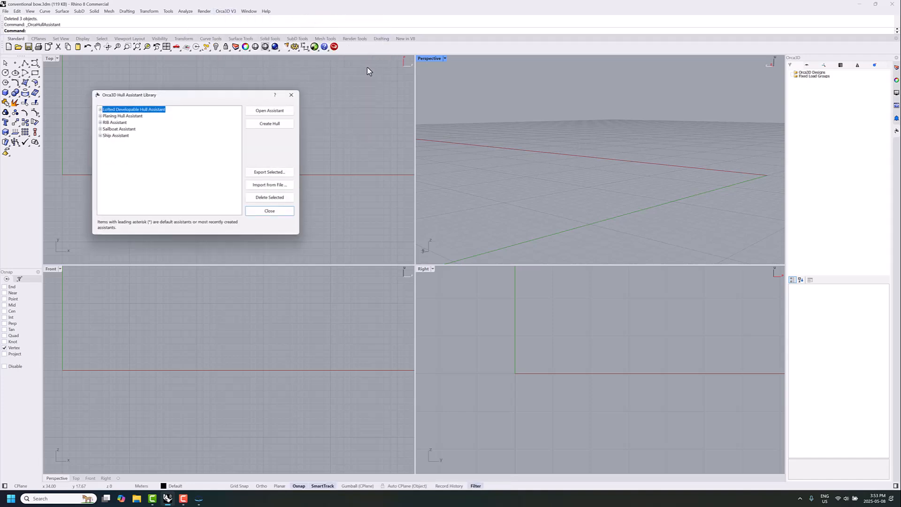
{"action": "left_click", "coordinate": [100, 136]}
{"action": "left_click", "coordinate": [123, 156]}
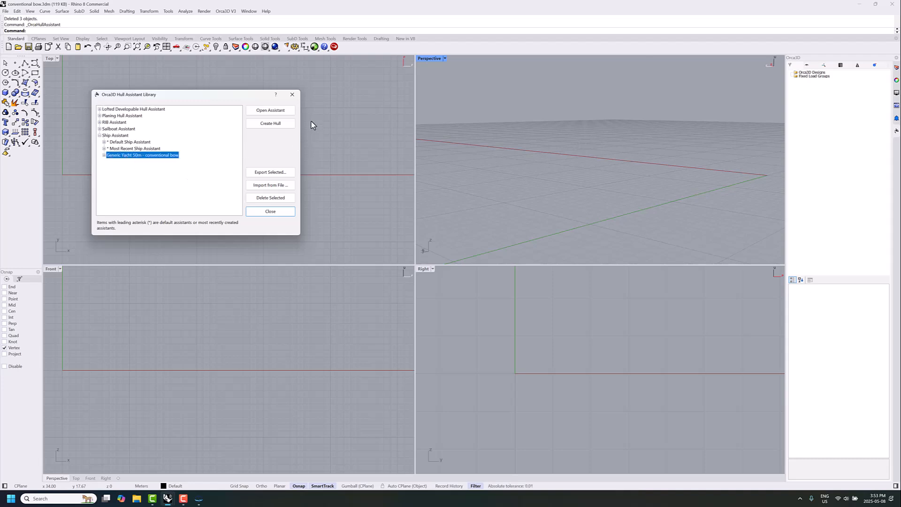
{"action": "left_click", "coordinate": [287, 112]}
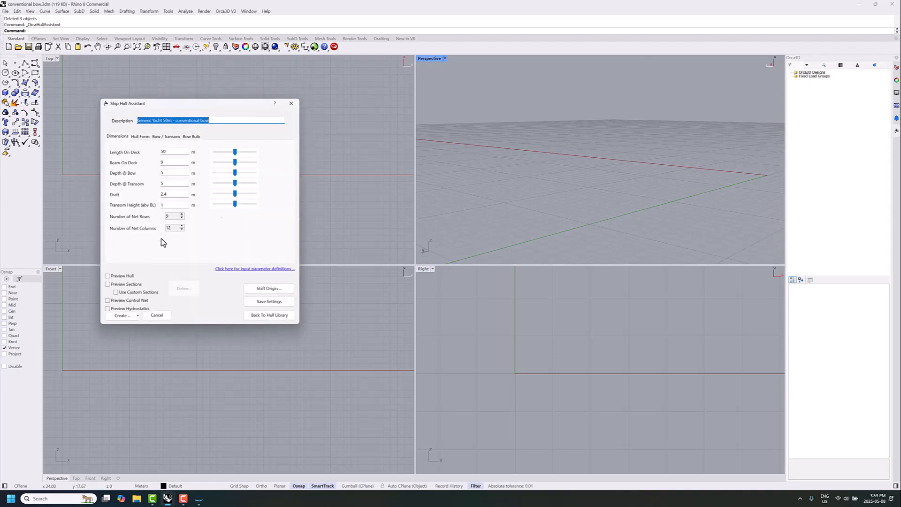
Set the hull's draft to 0 m and turn on the hull preview
{"action": "left_click", "coordinate": [174, 194]}
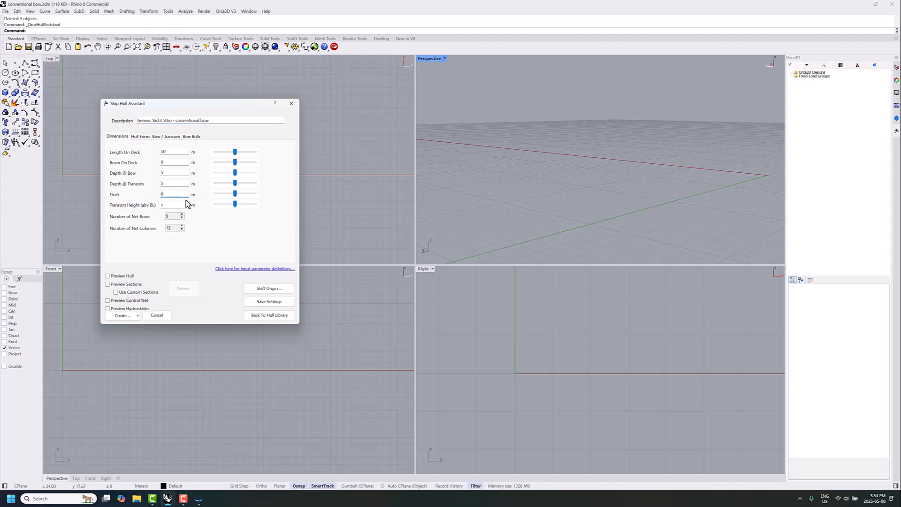
{"action": "left_click", "coordinate": [127, 276]}
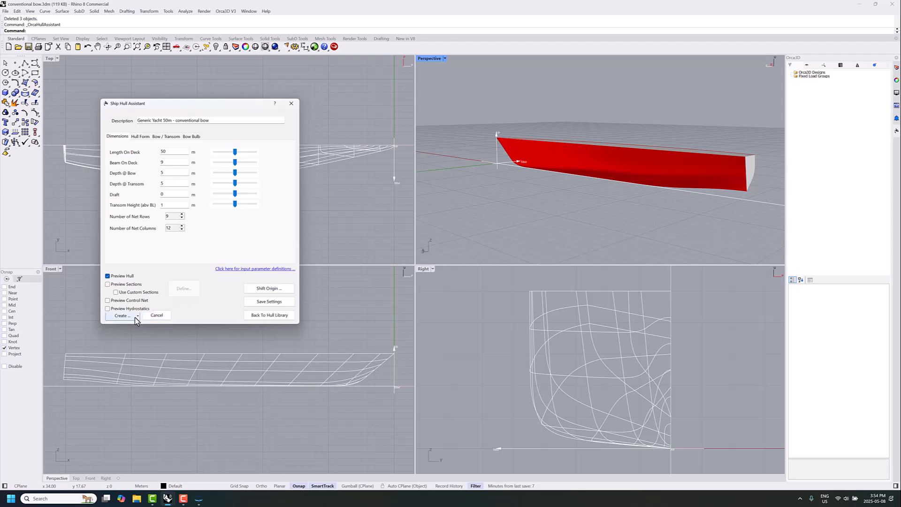
{"action": "right_click_drag", "start_coordinate": [561, 216], "coordinate": [533, 204]}
Shift the hull's origin to 50,0,0 and create the port hull, deck and transom
{"action": "left_click", "coordinate": [268, 288]}
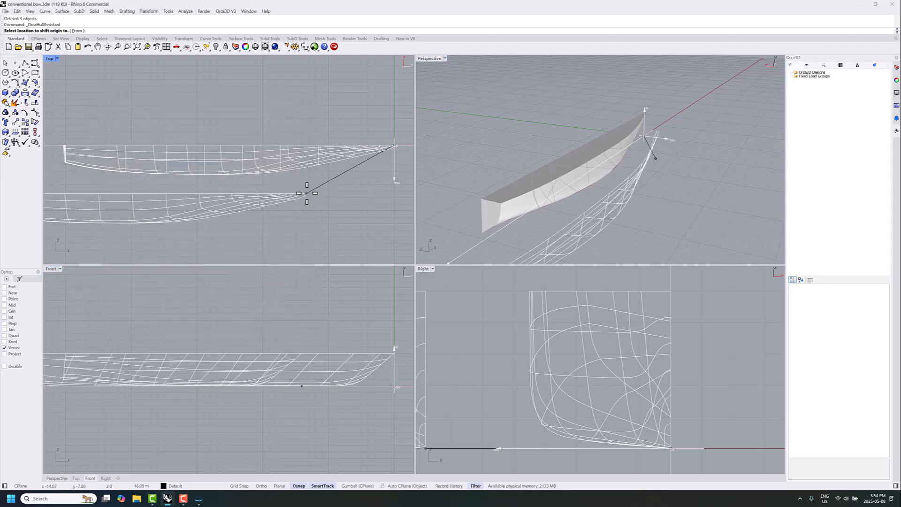
{"action": "type", "text": "50"}
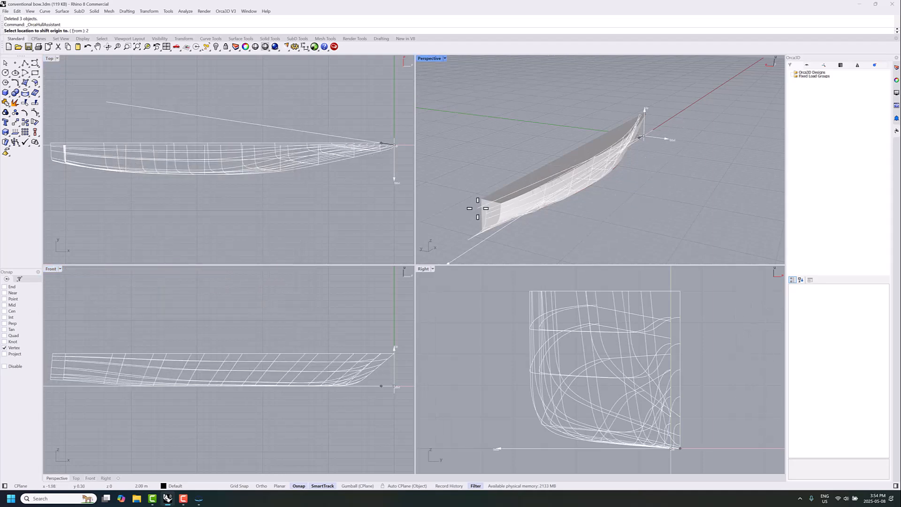
{"action": "type", "text": ",0"}
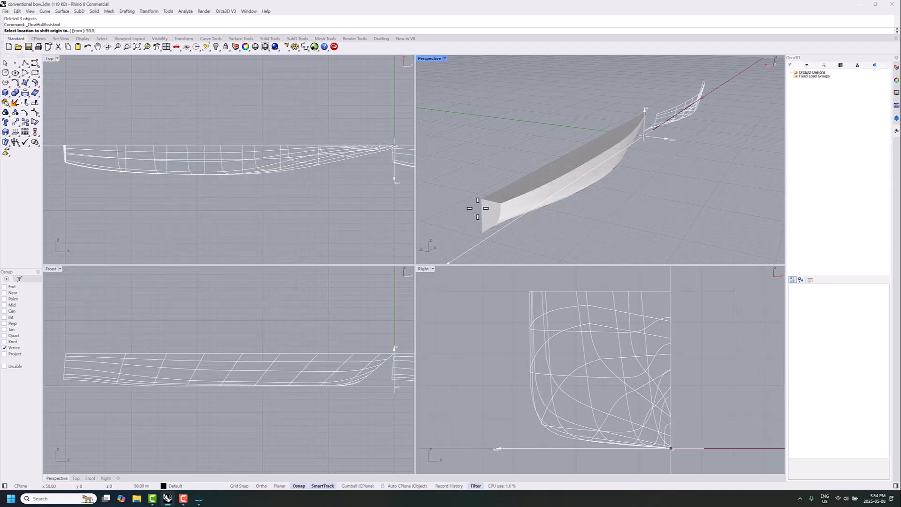
{"action": "type", "text": ",0"}
{"action": "key", "text": "Return"}
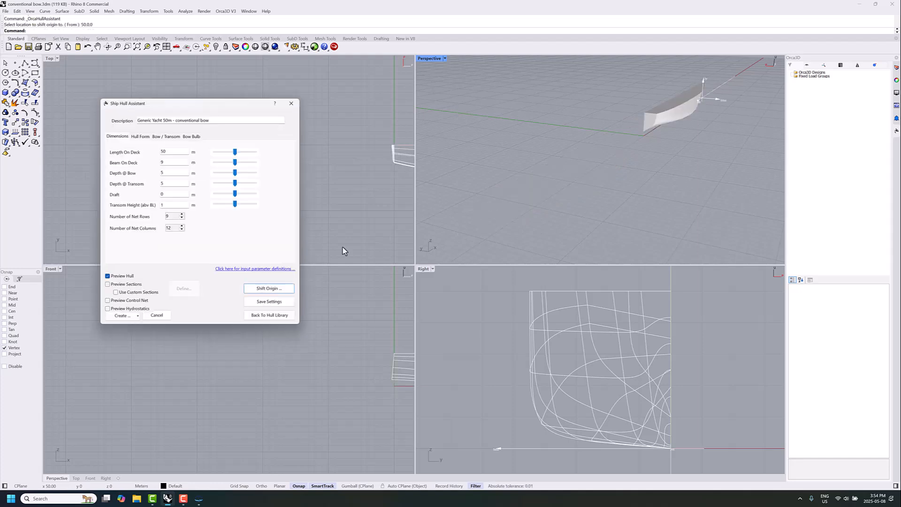
{"action": "left_click", "coordinate": [124, 315]}
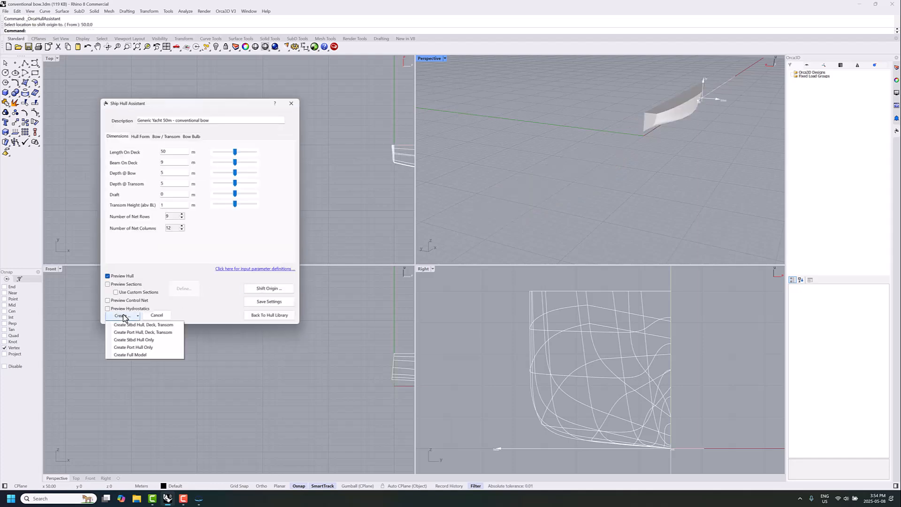
{"action": "left_click", "coordinate": [141, 333]}
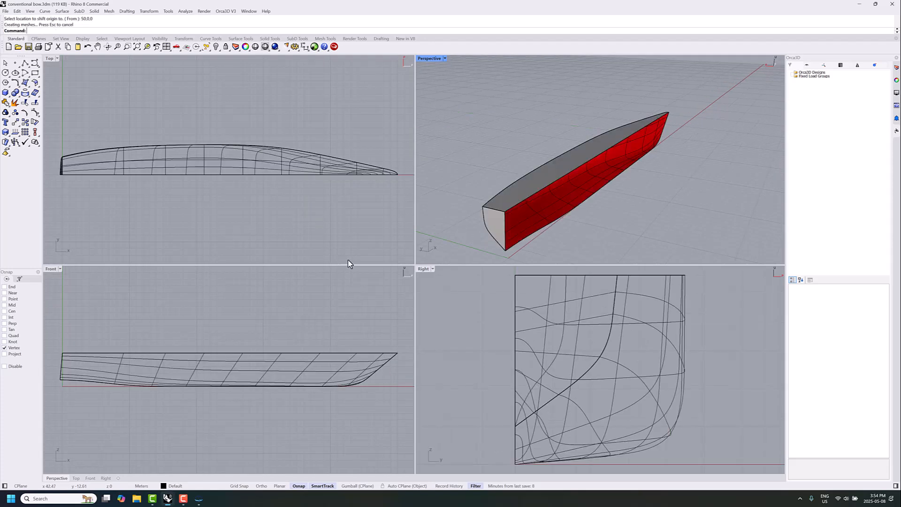
QuadRemesh the port hull, deck and transom surfaces with preview on, hiding and deleting the input objects
{"action": "right_click_drag", "start_coordinate": [457, 131], "coordinate": [492, 102]}
{"action": "left_click_drag", "start_coordinate": [490, 97], "coordinate": [735, 215]}
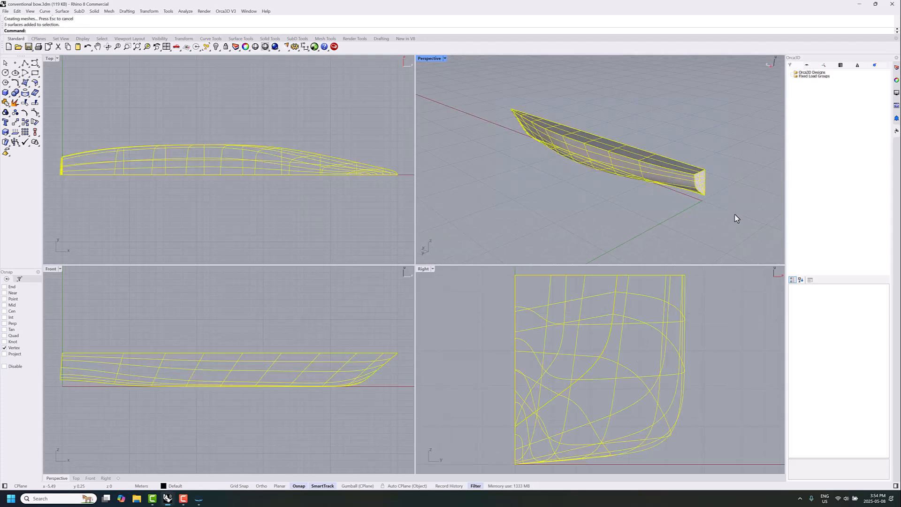
{"action": "type", "text": "Quad"}
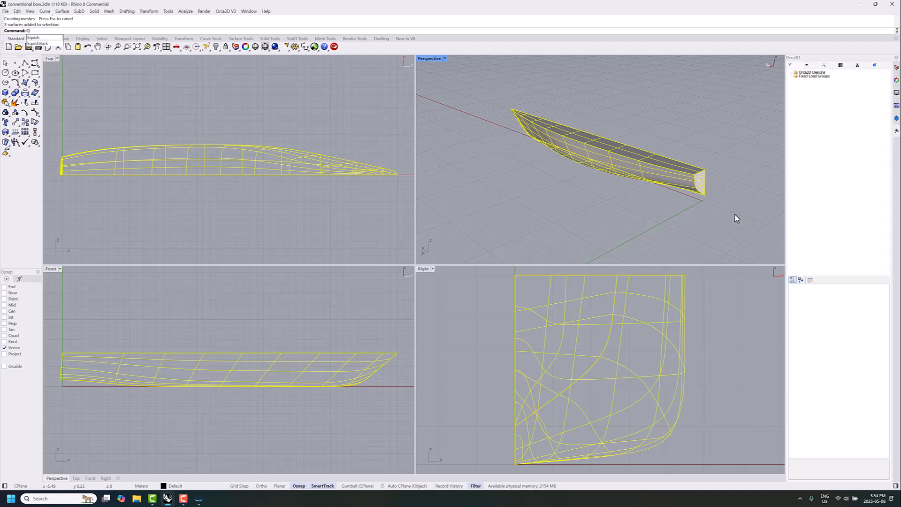
{"action": "key", "text": "BackSpace"}
{"action": "key", "text": "BackSpace"}
{"action": "key", "text": "BackSpace"}
{"action": "key", "text": "BackSpace"}
{"action": "type", "text": "iuad"}
{"action": "key", "text": "BackSpace"}
{"action": "key", "text": "BackSpace"}
{"action": "key", "text": "BackSpace"}
{"action": "key", "text": "BackSpace"}
{"action": "type", "text": "uad"}
{"action": "key", "text": "Return"}
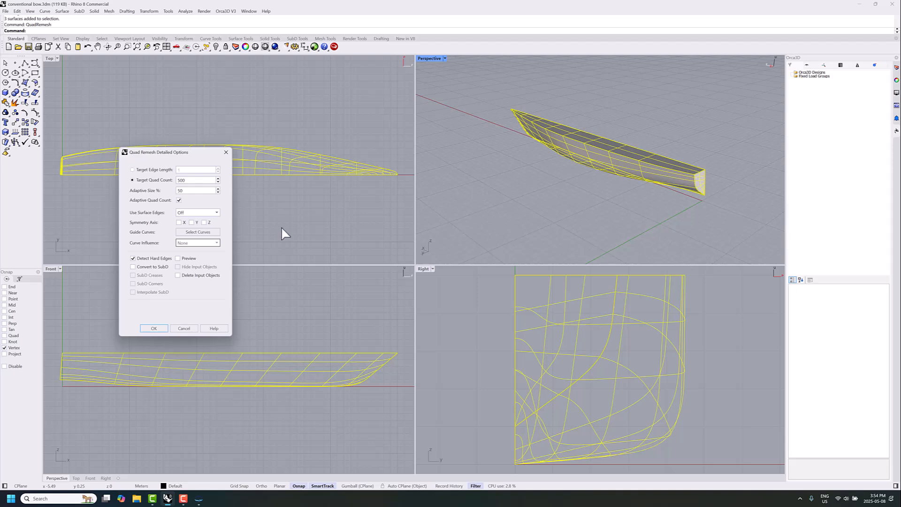
{"action": "left_click", "coordinate": [190, 259]}
{"action": "left_click", "coordinate": [190, 266]}
{"action": "left_click", "coordinate": [191, 275]}
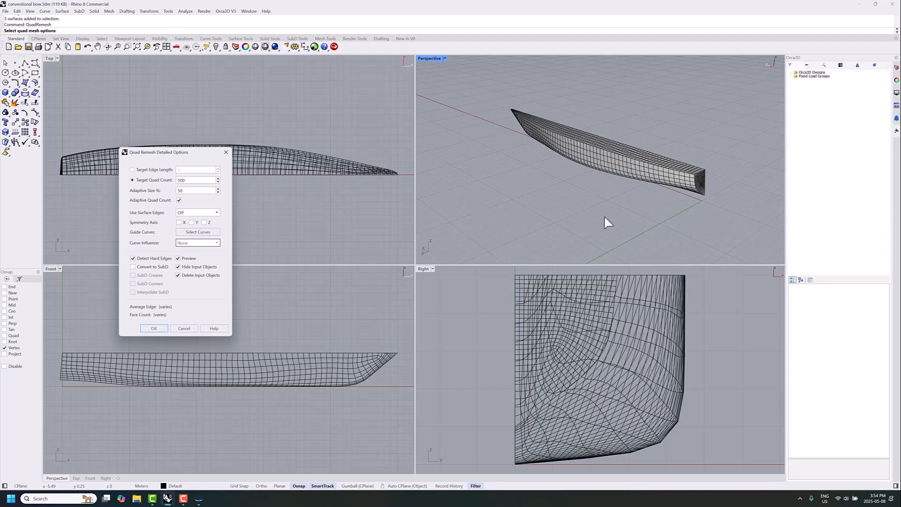
{"action": "right_click_drag", "start_coordinate": [604, 215], "coordinate": [680, 201]}
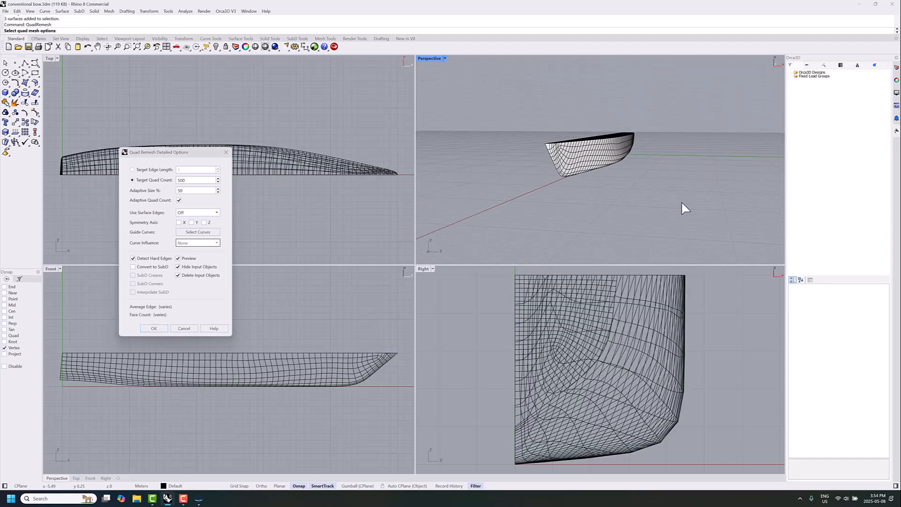
{"action": "left_click", "coordinate": [146, 328]}
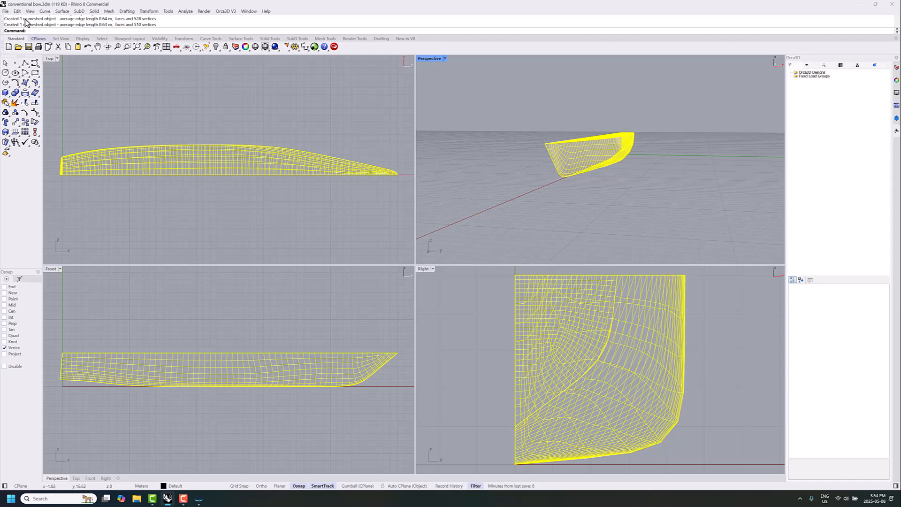
{"action": "left_click", "coordinate": [7, 13]}
{"action": "left_click", "coordinate": [14, 69]}
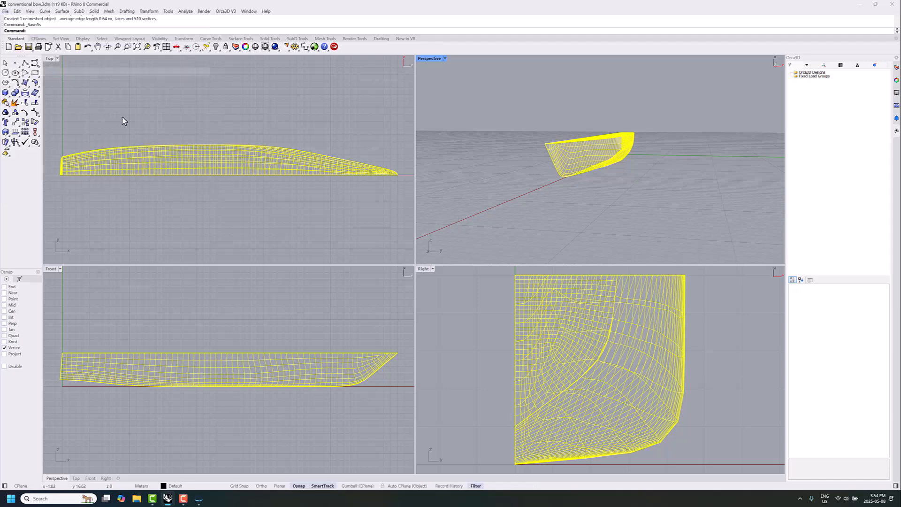
{"action": "left_click", "coordinate": [103, 71]}
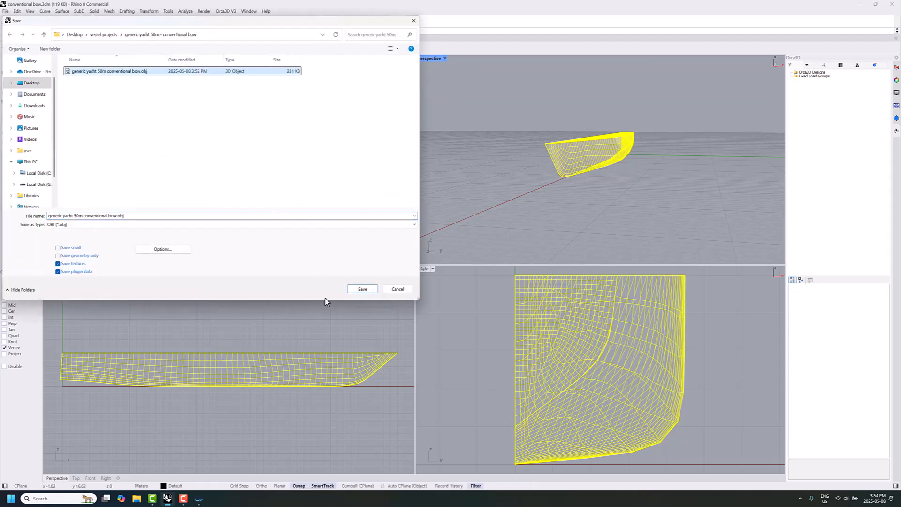
{"action": "left_click", "coordinate": [363, 290]}
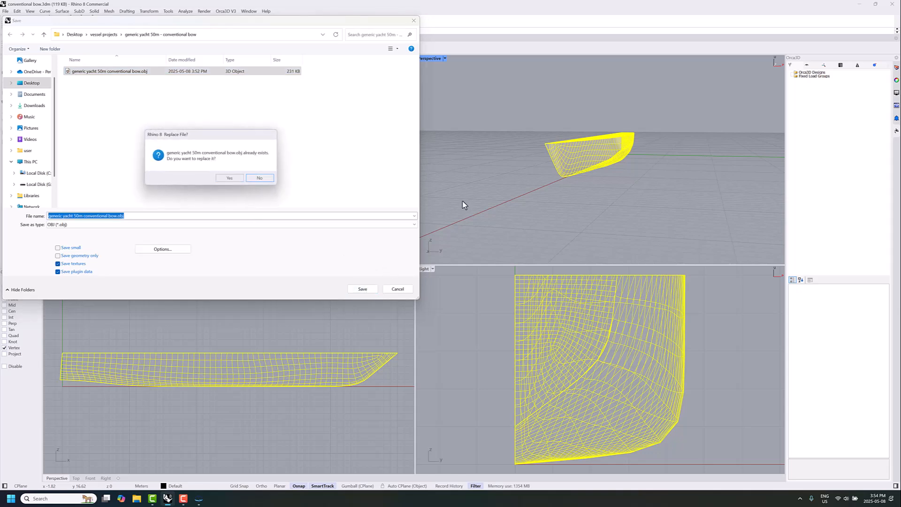
{"action": "left_click", "coordinate": [260, 178]}
{"action": "left_click", "coordinate": [398, 288]}
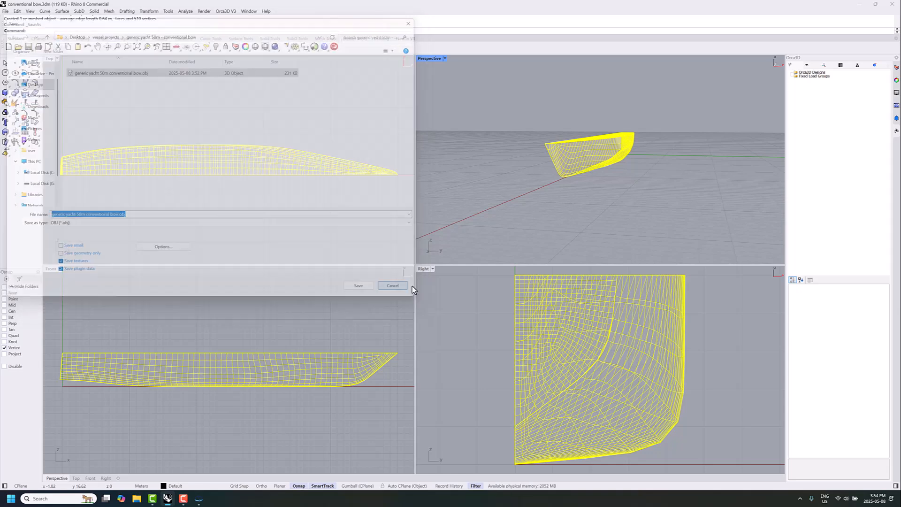
Save the remeshed half hull as an OBJ, replacing "generic yacht 50m conventional bow.obj" and accepting the current export options
{"action": "right_click_drag", "start_coordinate": [521, 221], "coordinate": [507, 189]}
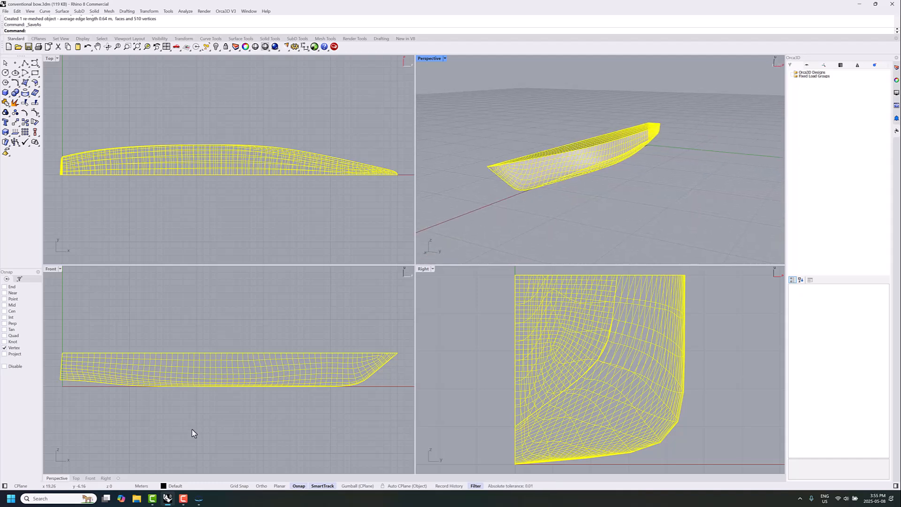
{"action": "left_click", "coordinate": [6, 11]}
{"action": "left_click", "coordinate": [26, 72]}
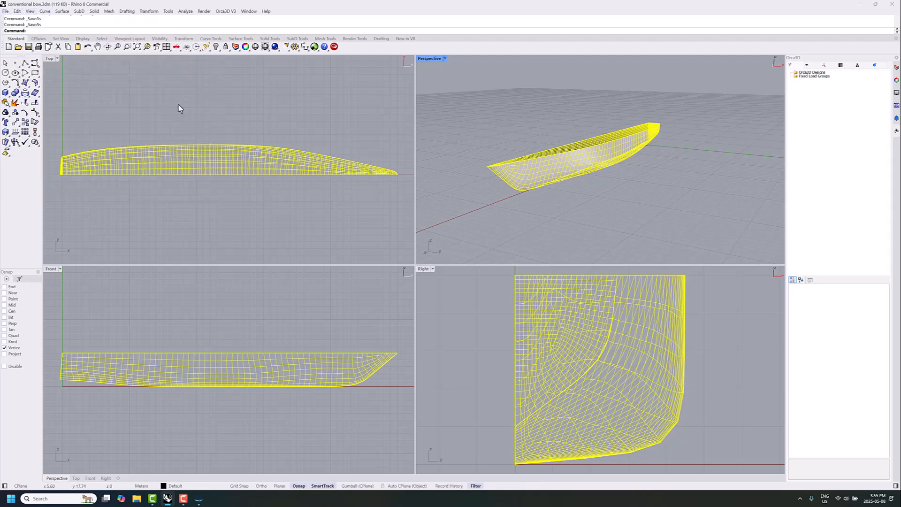
{"action": "left_click", "coordinate": [121, 71]}
{"action": "left_click", "coordinate": [360, 289]}
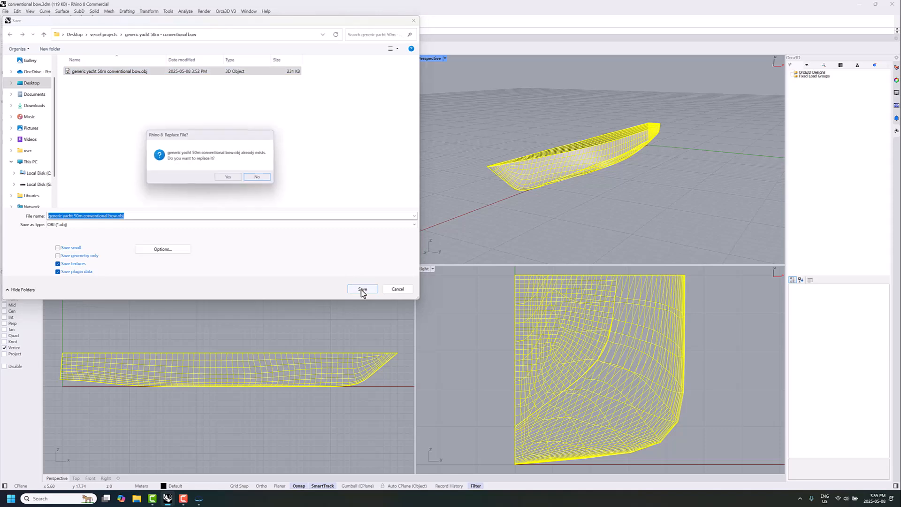
{"action": "left_click", "coordinate": [235, 179]}
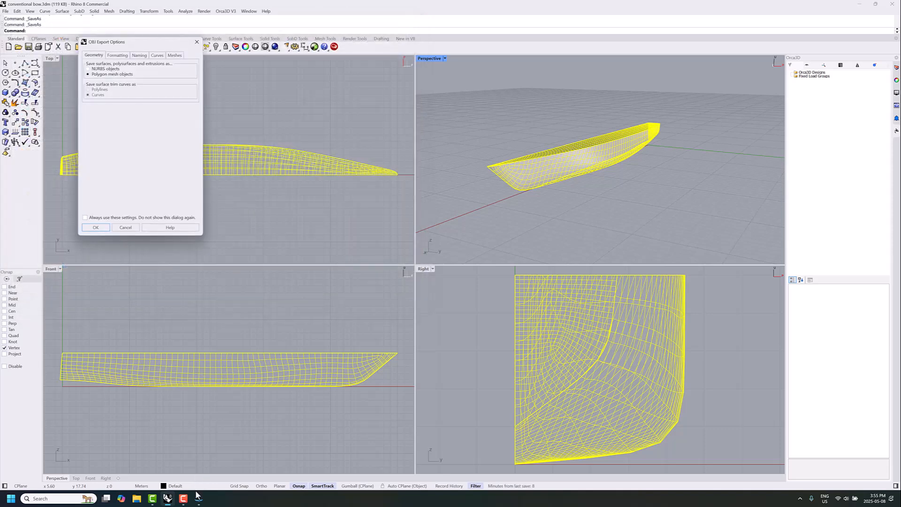
{"action": "left_click", "coordinate": [96, 228]}
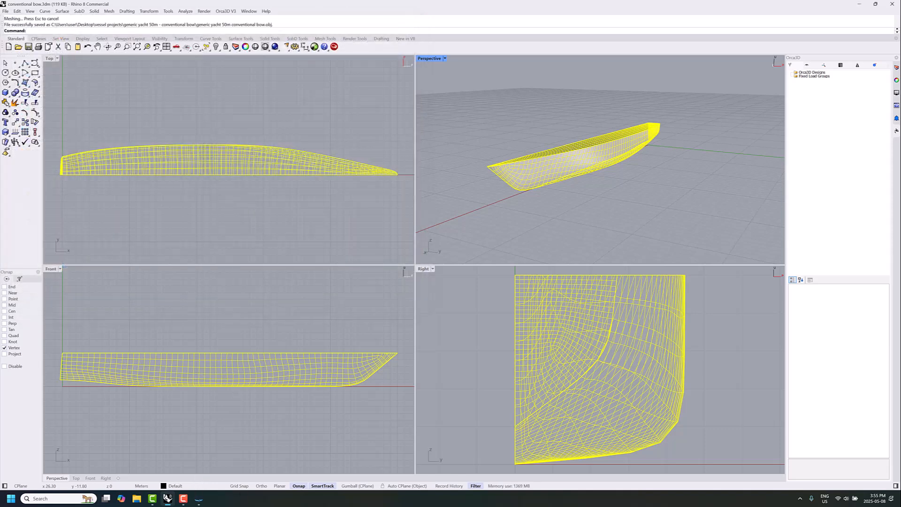
Switch to ShipMo3D and reload "generic yacht 50m conventional bow.obj" as the Wavefront hull geometry for PanelHull
{"action": "mouse_move", "coordinate": [203, 504]}
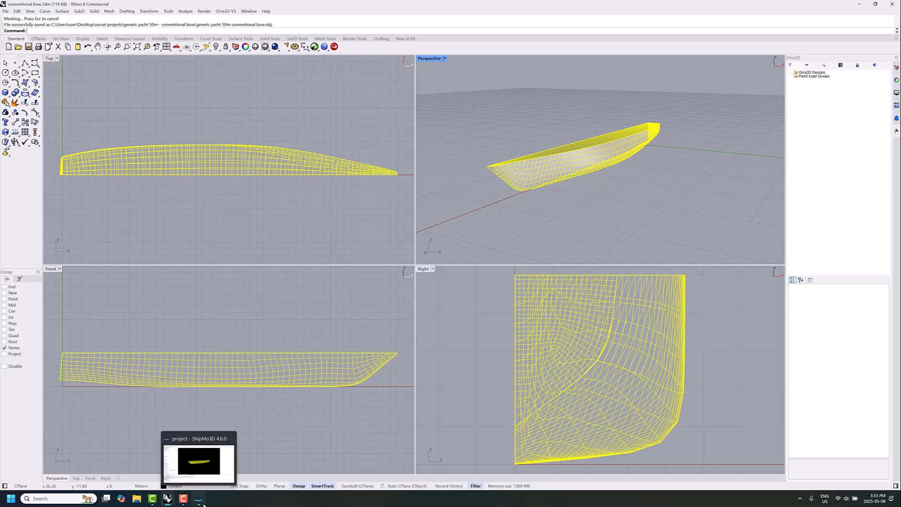
{"action": "left_click", "coordinate": [203, 503]}
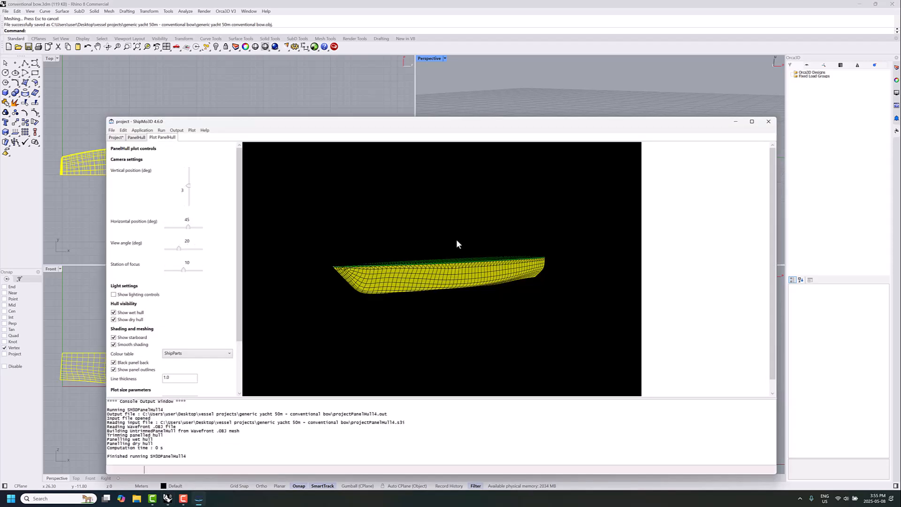
{"action": "left_click", "coordinate": [137, 138]}
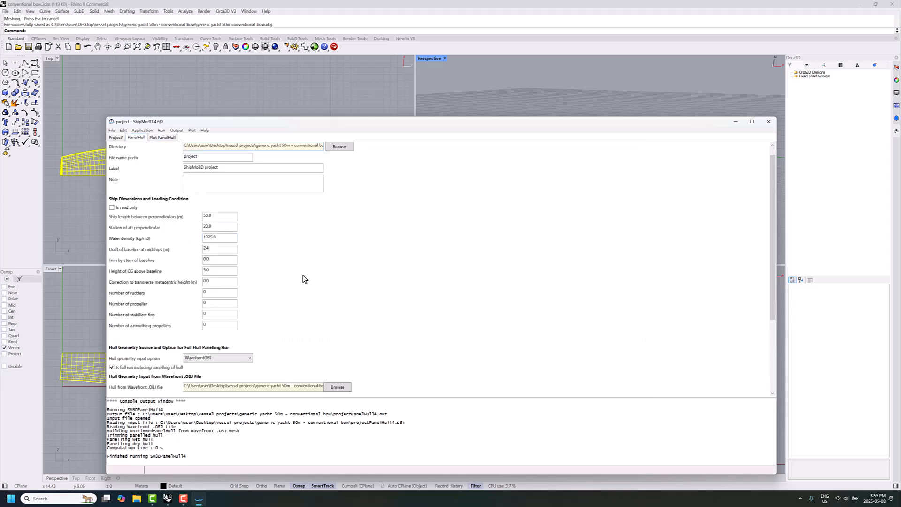
{"action": "scroll", "coordinate": [282, 305], "scroll_direction": "down", "scroll_amount": 2}
{"action": "left_click_drag", "start_coordinate": [249, 339], "coordinate": [347, 336]}
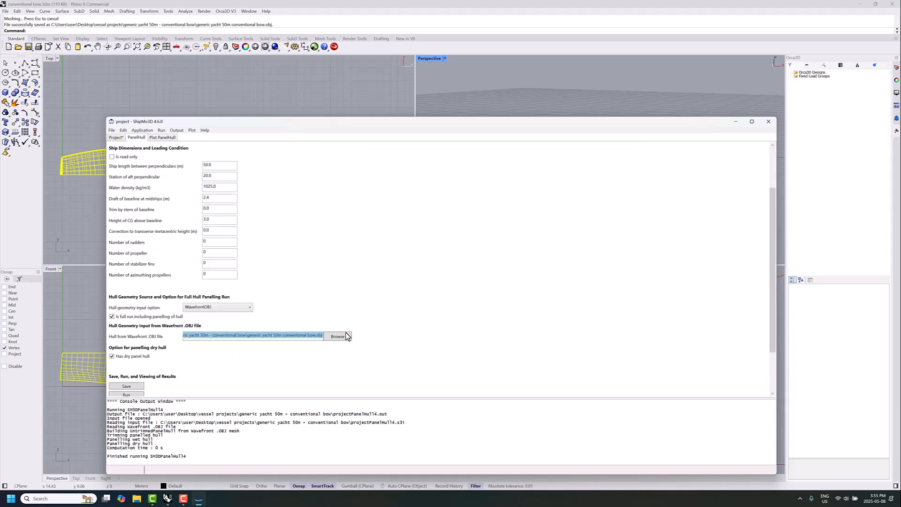
{"action": "left_click", "coordinate": [340, 342]}
{"action": "left_click", "coordinate": [211, 184]}
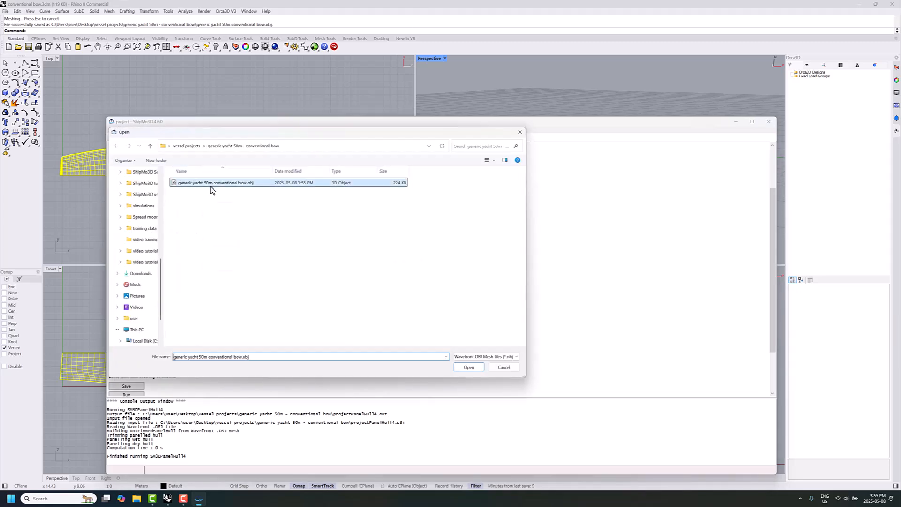
{"action": "left_click", "coordinate": [468, 368]}
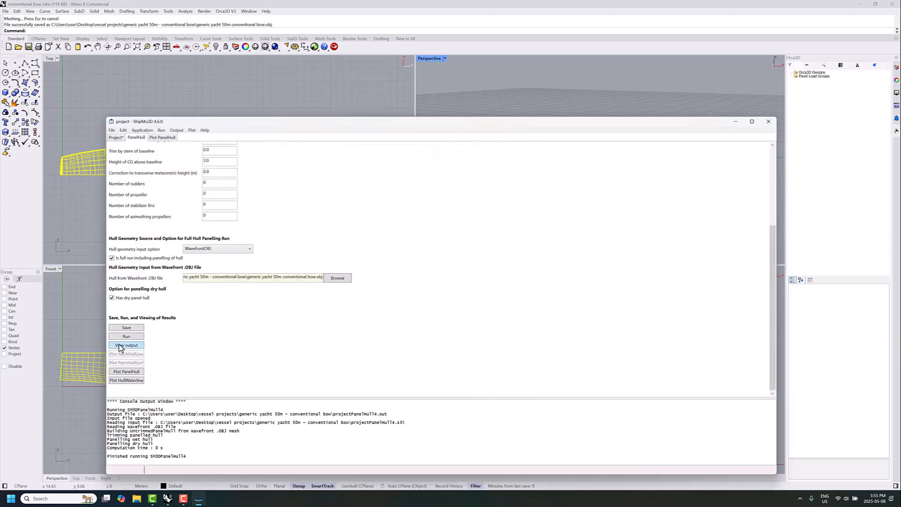
Run PanelHull and plot the panelled hull in ShipParts colours from a vertical camera position of -9 degrees
{"action": "left_click", "coordinate": [118, 337]}
{"action": "left_click", "coordinate": [466, 270]}
{"action": "left_click", "coordinate": [129, 371]}
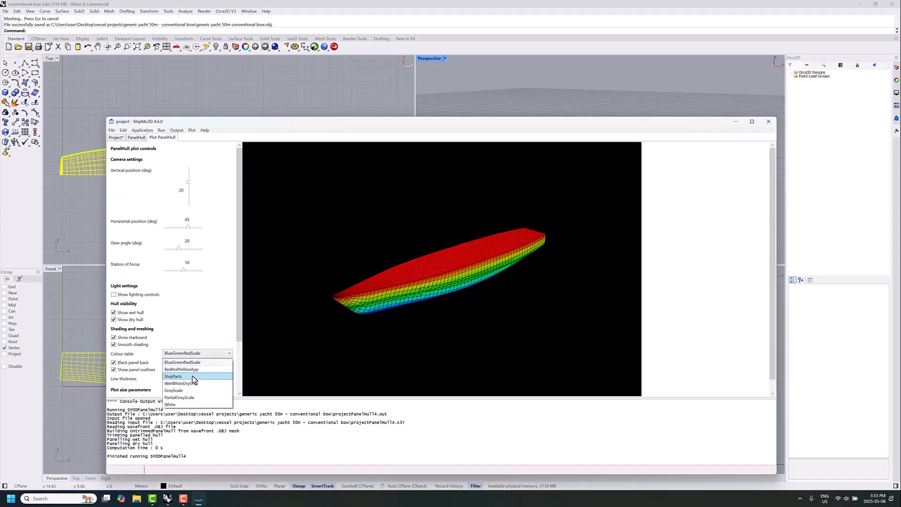
{"action": "left_click", "coordinate": [193, 376]}
{"action": "left_click_drag", "start_coordinate": [188, 182], "coordinate": [189, 188]}
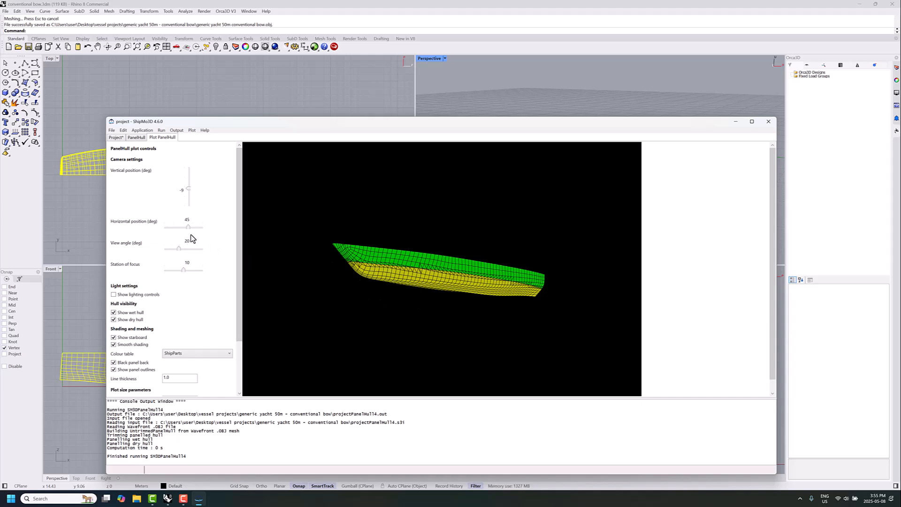
{"action": "mouse_move", "coordinate": [189, 230]}
{"action": "left_mouse_down"}
{"action": "mouse_move", "coordinate": [175, 229]}
{"action": "mouse_move", "coordinate": [187, 228]}
{"action": "left_mouse_up"}
Try a draft of baseline at midships of 3.5 m in PanelHull and rerun the panelling
{"action": "left_click", "coordinate": [139, 138]}
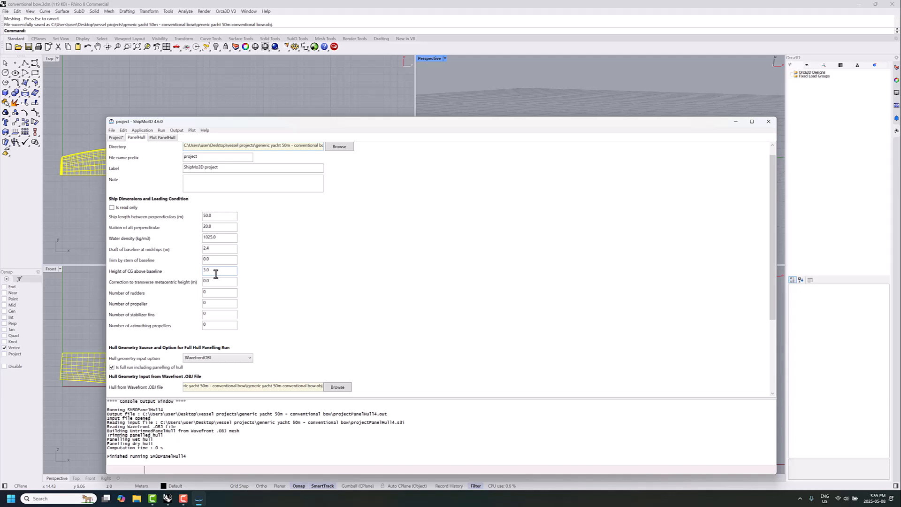
{"action": "double_click", "coordinate": [211, 251]}
{"action": "type", "text": "3.5"}
{"action": "scroll", "coordinate": [235, 281], "scroll_direction": "down", "scroll_amount": 3}
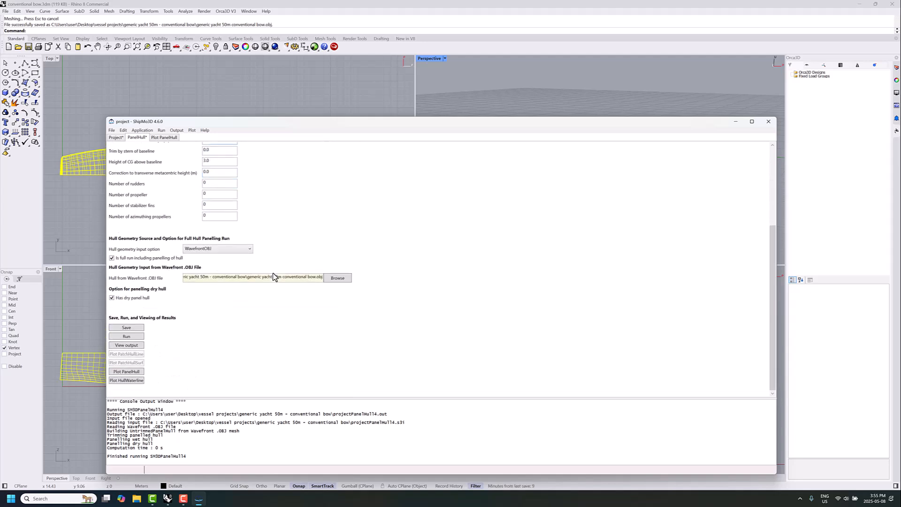
{"action": "left_click", "coordinate": [126, 336]}
{"action": "key", "text": "Return"}
Plot the hull panelled at 3.5 m draft in ShipParts colours, with the vertical camera position at -9 degrees
{"action": "left_click", "coordinate": [126, 371]}
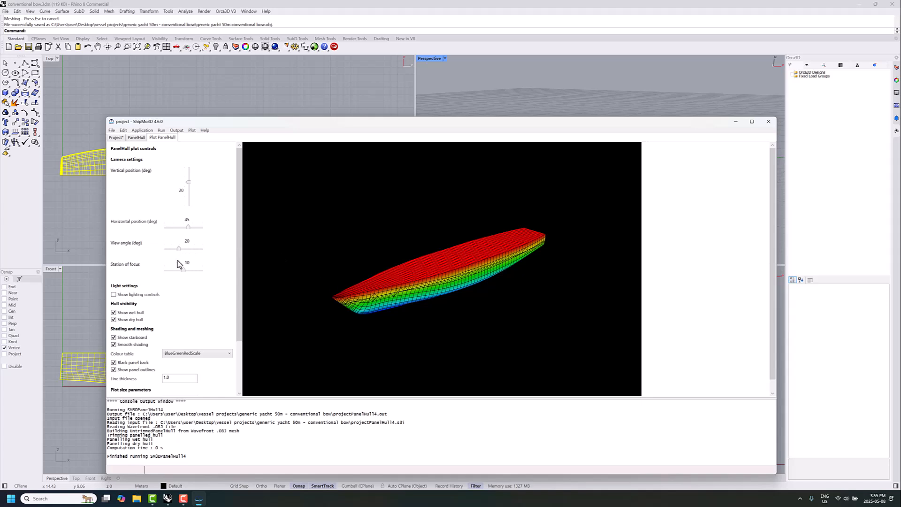
{"action": "left_click", "coordinate": [186, 353]}
{"action": "left_click", "coordinate": [176, 375]}
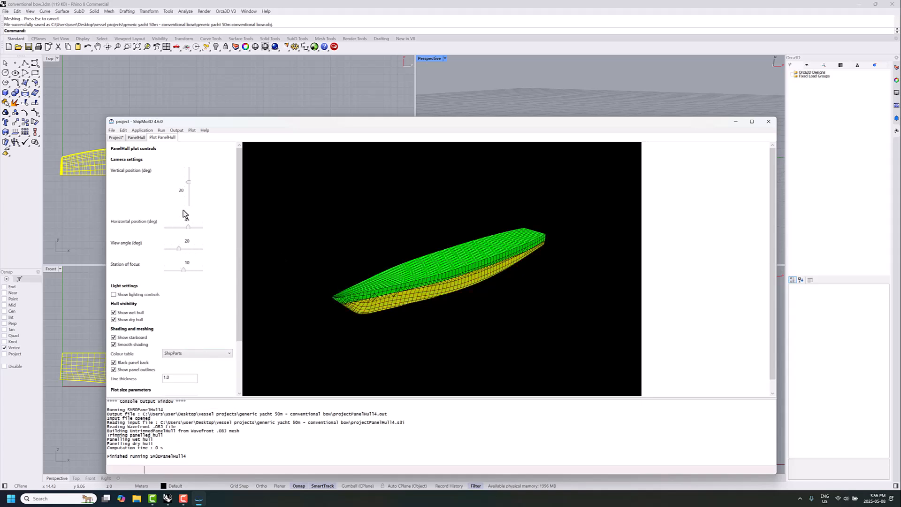
{"action": "left_click_drag", "start_coordinate": [189, 183], "coordinate": [194, 192]}
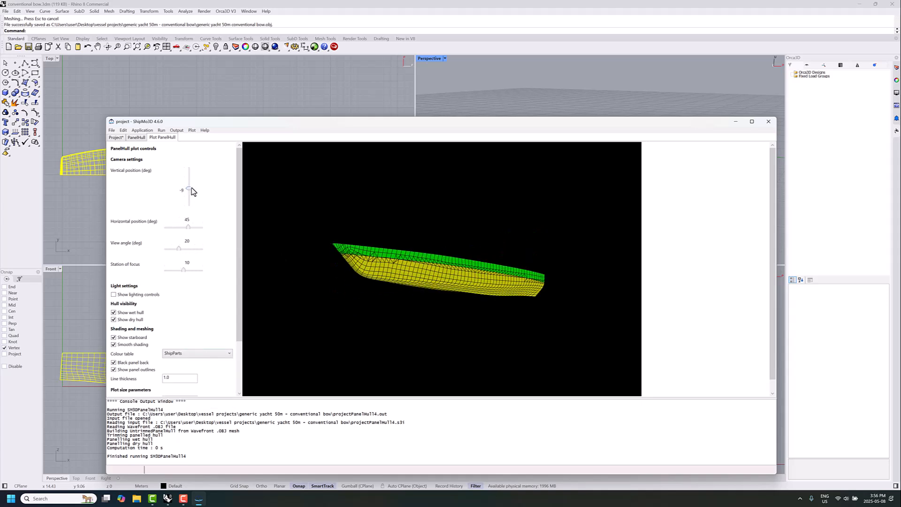
Set PanelHull's draft of baseline at midships to 2.4 m and rerun the panelling
{"action": "left_click", "coordinate": [137, 138]}
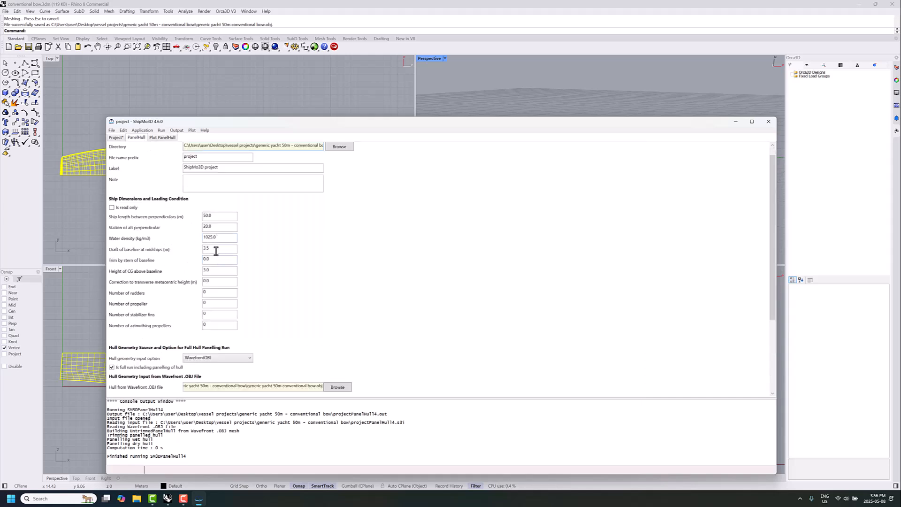
{"action": "double_click", "coordinate": [216, 251]}
{"action": "type", "text": "0"}
{"action": "key", "text": "BackSpace"}
{"action": "scroll", "coordinate": [225, 252], "scroll_direction": "down", "scroll_amount": 3}
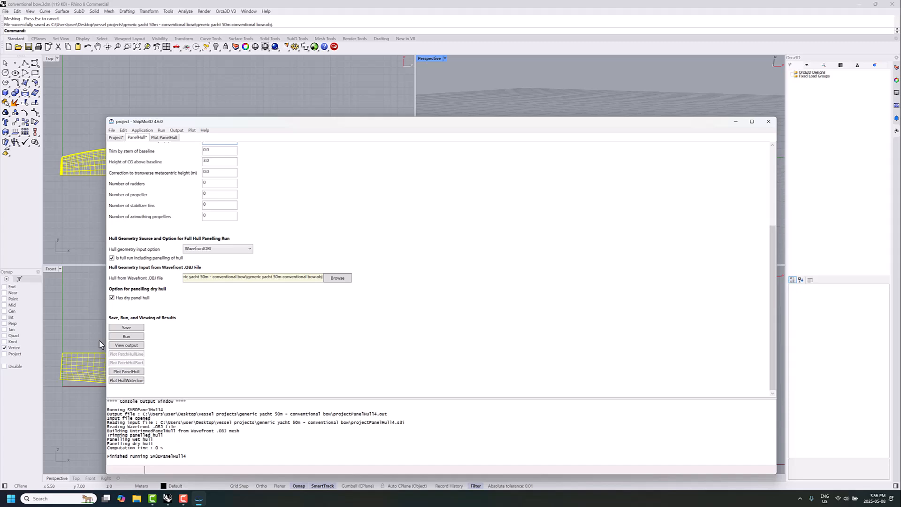
{"action": "left_click", "coordinate": [124, 337]}
{"action": "key", "text": "Return"}
Examine the PanelHull output file for the wet hull's mass and metacentric height from hydrostatics
{"action": "left_click", "coordinate": [132, 346]}
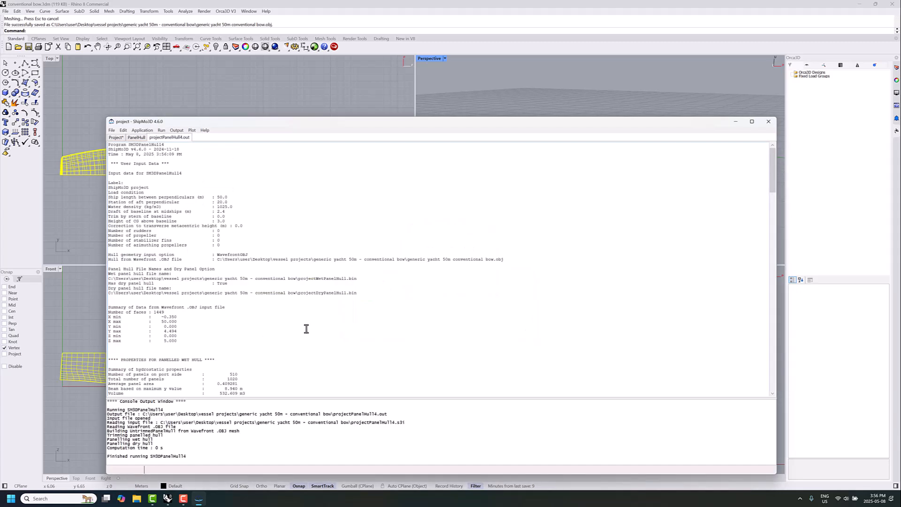
{"action": "scroll", "coordinate": [281, 346], "scroll_direction": "down", "scroll_amount": 3}
{"action": "scroll", "coordinate": [281, 346], "scroll_direction": "down", "scroll_amount": 2}
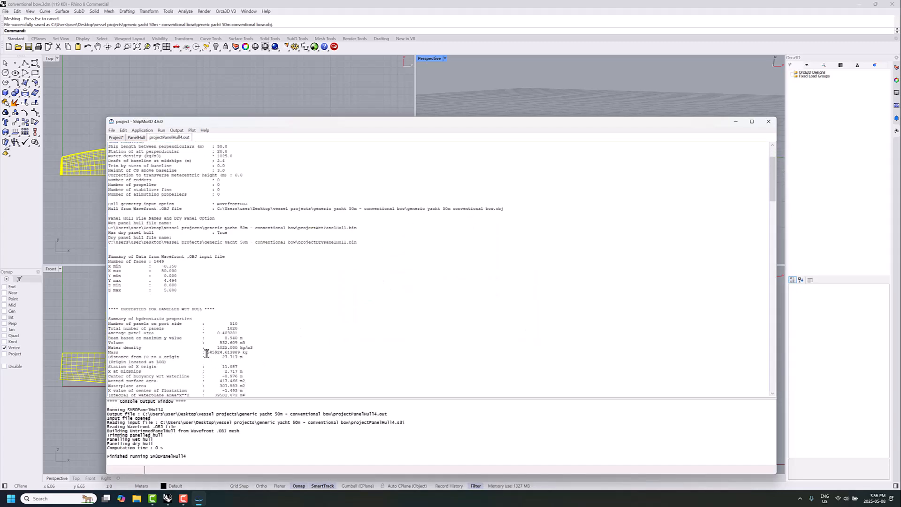
{"action": "left_click_drag", "start_coordinate": [207, 353], "coordinate": [216, 353]}
{"action": "scroll", "coordinate": [247, 330], "scroll_direction": "down", "scroll_amount": 4}
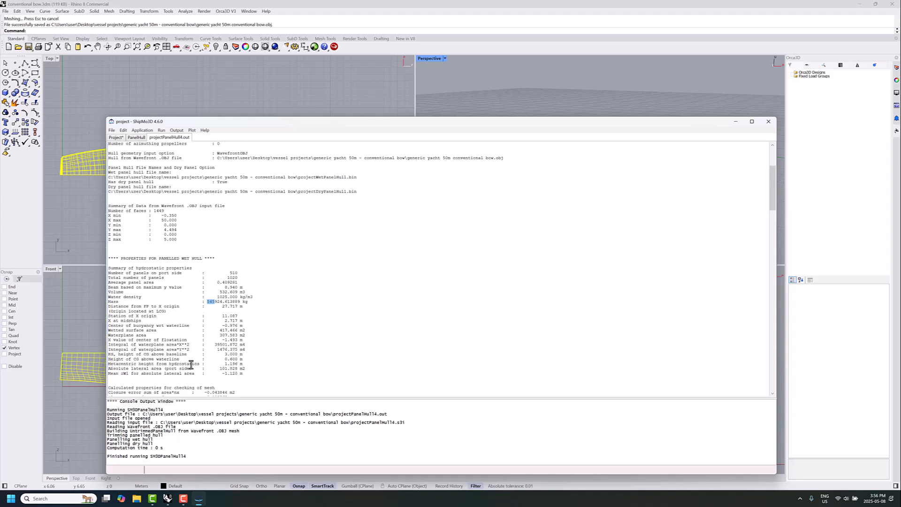
{"action": "left_click_drag", "start_coordinate": [218, 364], "coordinate": [244, 366]}
Add new PanelLid data to the project and select projectWetPanelHull.bin as its wet panel hull input
{"action": "left_click", "coordinate": [140, 138]}
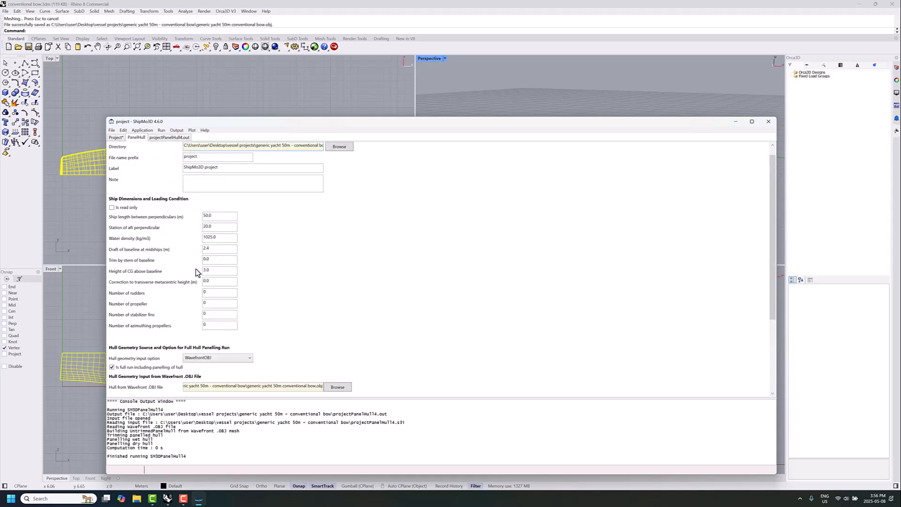
{"action": "left_click", "coordinate": [117, 138]}
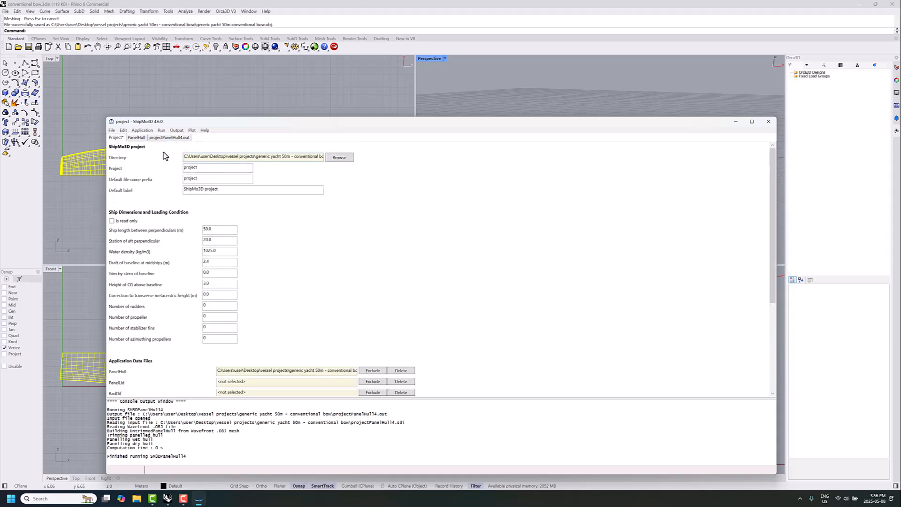
{"action": "left_click", "coordinate": [137, 137]}
{"action": "left_click", "coordinate": [112, 130]}
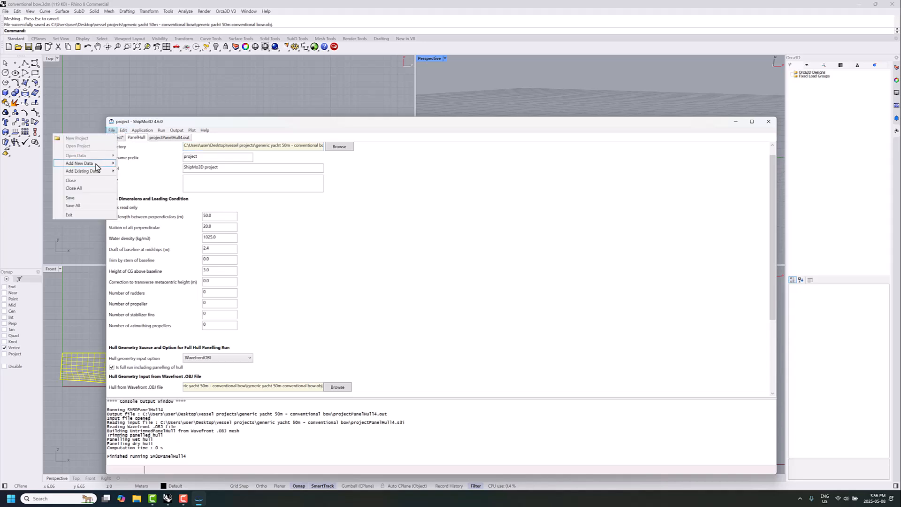
{"action": "mouse_move", "coordinate": [96, 167]}
{"action": "left_click", "coordinate": [151, 171]}
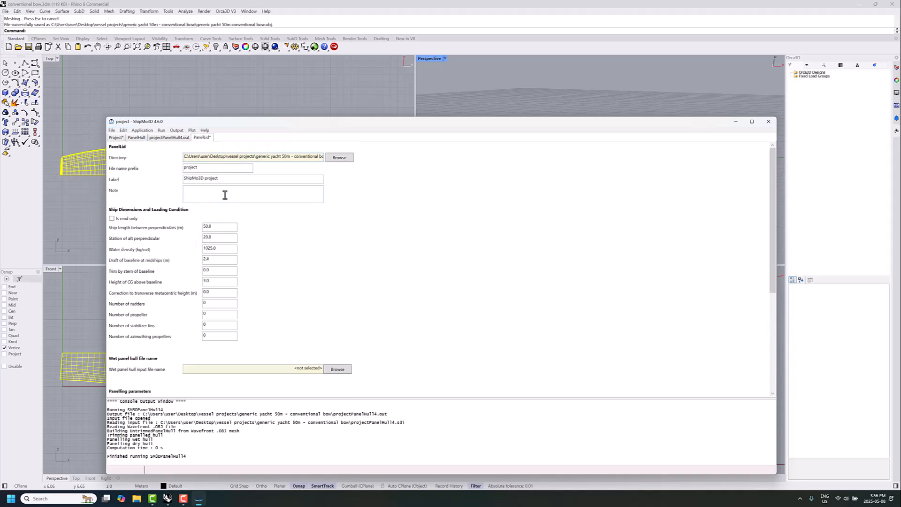
{"action": "scroll", "coordinate": [253, 261], "scroll_direction": "down", "scroll_amount": 1}
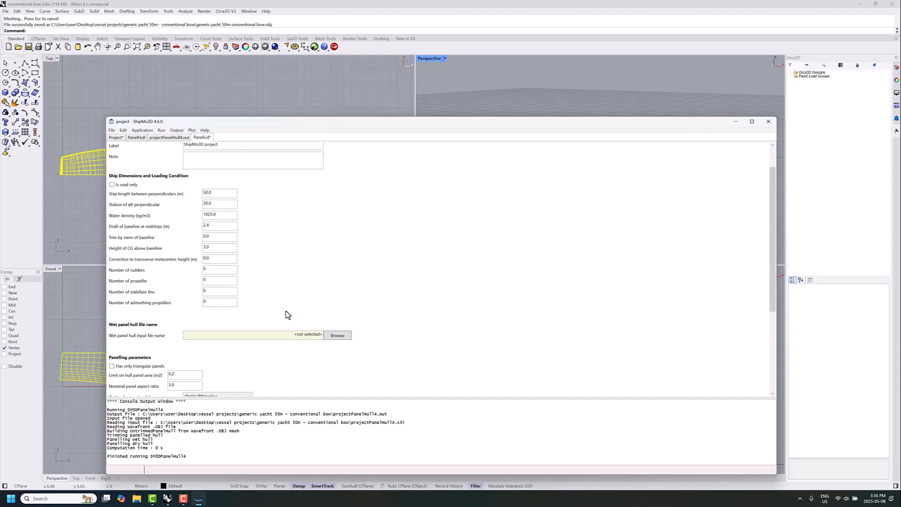
{"action": "left_click", "coordinate": [336, 335]}
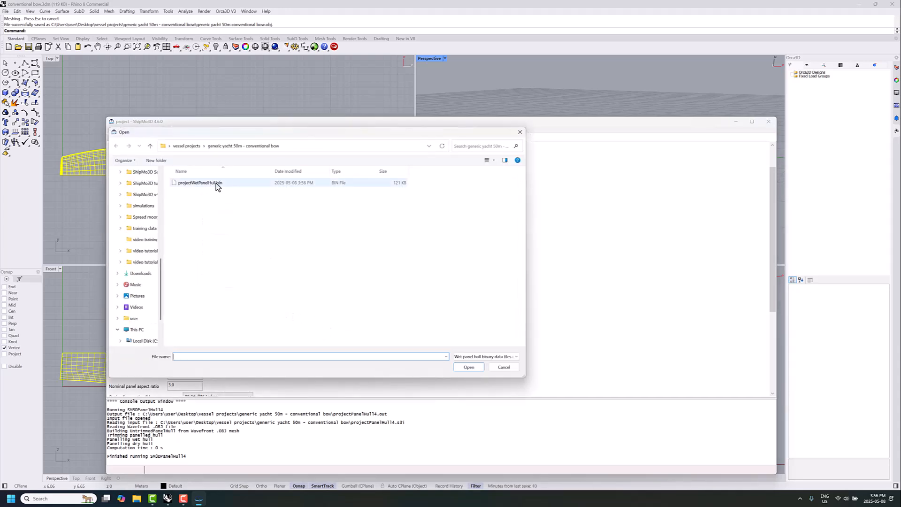
{"action": "left_click", "coordinate": [215, 183]}
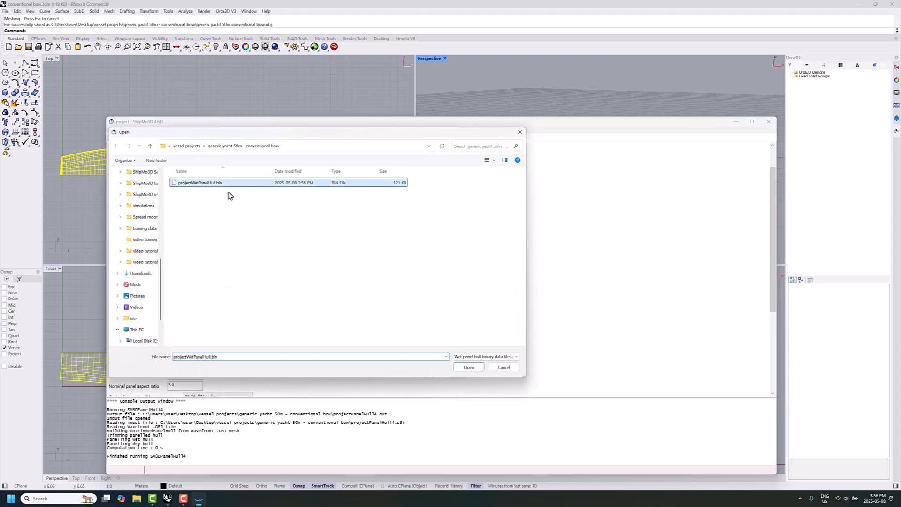
{"action": "left_click", "coordinate": [476, 368]}
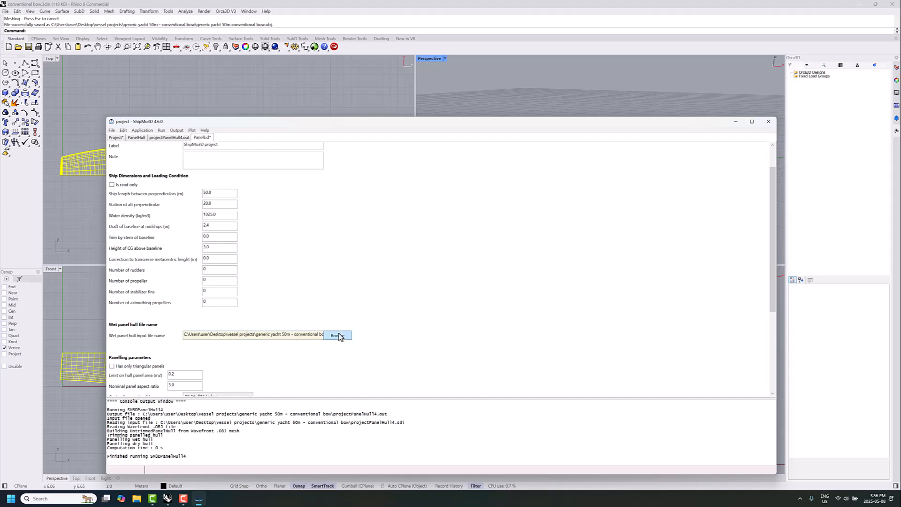
Save and run PanelLid with the current WetHullWaterline lid parameters, and plot the panelled lid
{"action": "scroll", "coordinate": [284, 340], "scroll_direction": "down", "scroll_amount": 3}
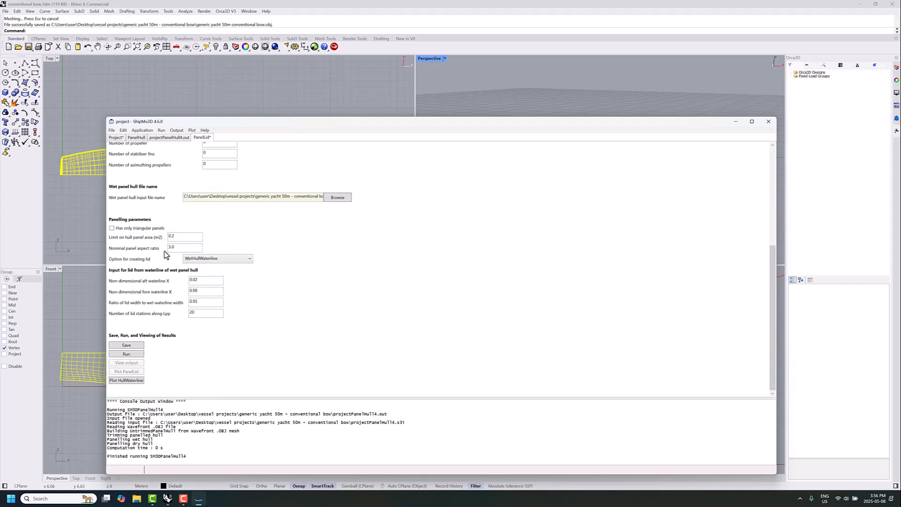
{"action": "left_click", "coordinate": [131, 346]}
{"action": "left_click", "coordinate": [131, 354]}
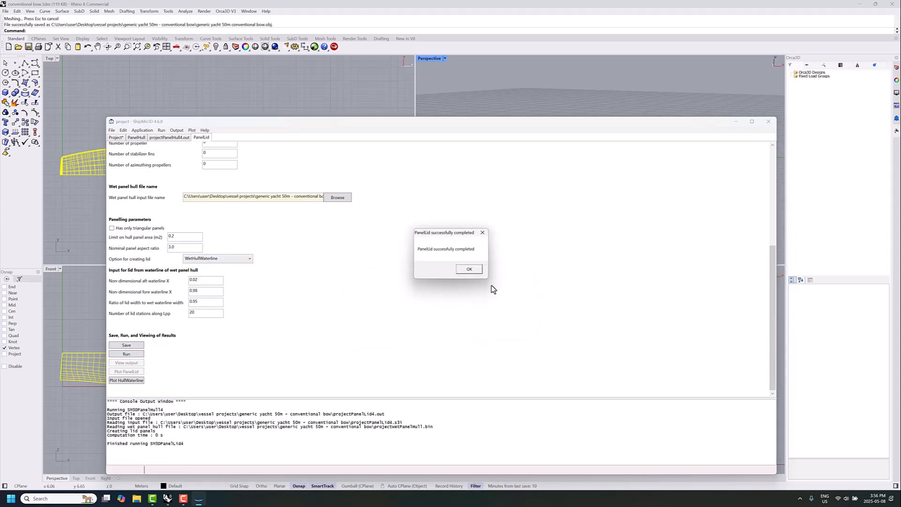
{"action": "left_click", "coordinate": [468, 270]}
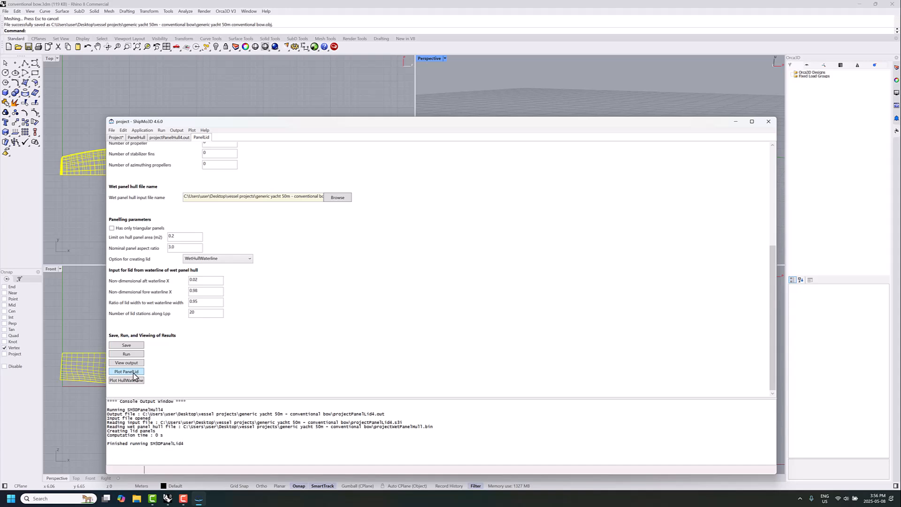
{"action": "left_click", "coordinate": [133, 372]}
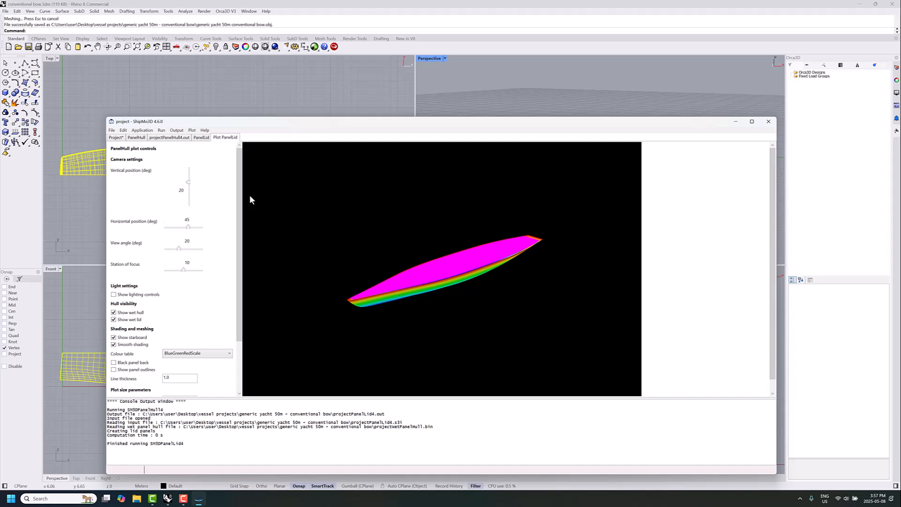
Add new RadDif data to the project and minimise the Rhino window behind ShipMo3D
{"action": "left_click", "coordinate": [201, 138]}
{"action": "scroll", "coordinate": [251, 290], "scroll_direction": "down", "scroll_amount": 5}
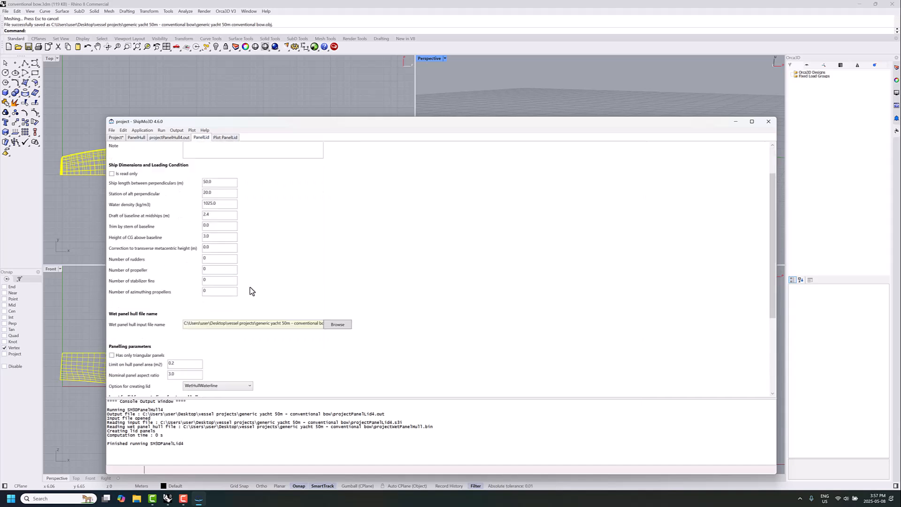
{"action": "scroll", "coordinate": [251, 355], "scroll_direction": "down", "scroll_amount": 1}
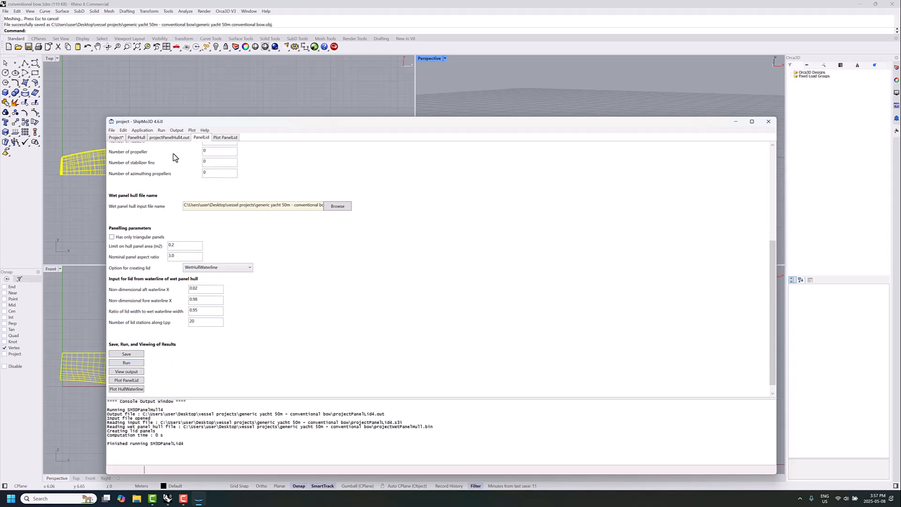
{"action": "left_click", "coordinate": [112, 130]}
{"action": "mouse_move", "coordinate": [101, 166]}
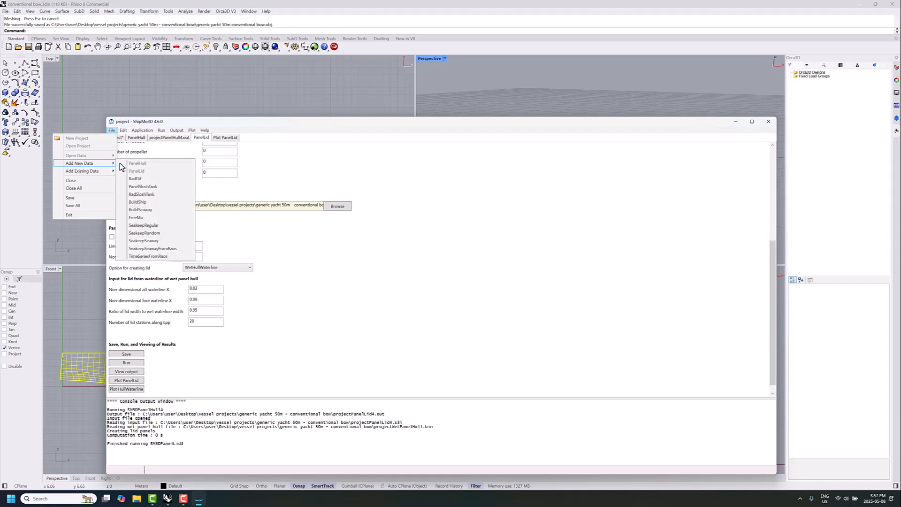
{"action": "left_click", "coordinate": [147, 180]}
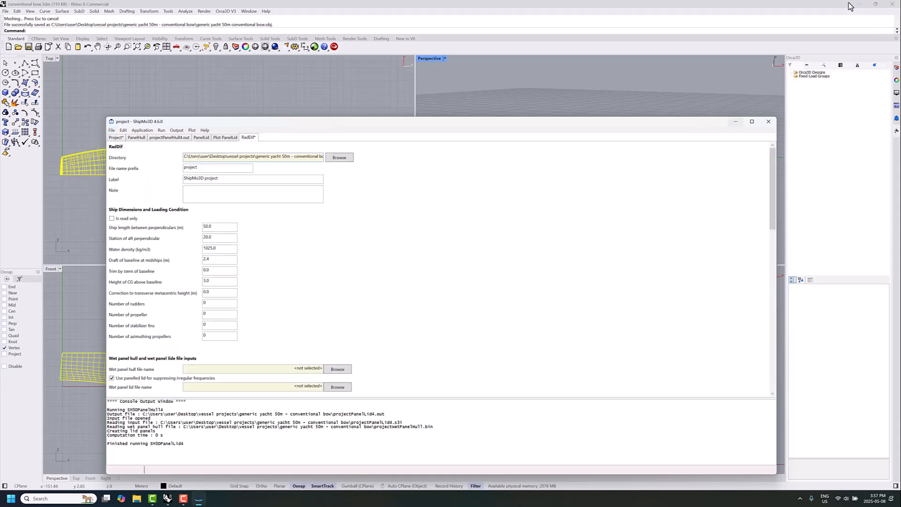
{"action": "left_click", "coordinate": [861, 9]}
{"action": "left_click", "coordinate": [860, 7]}
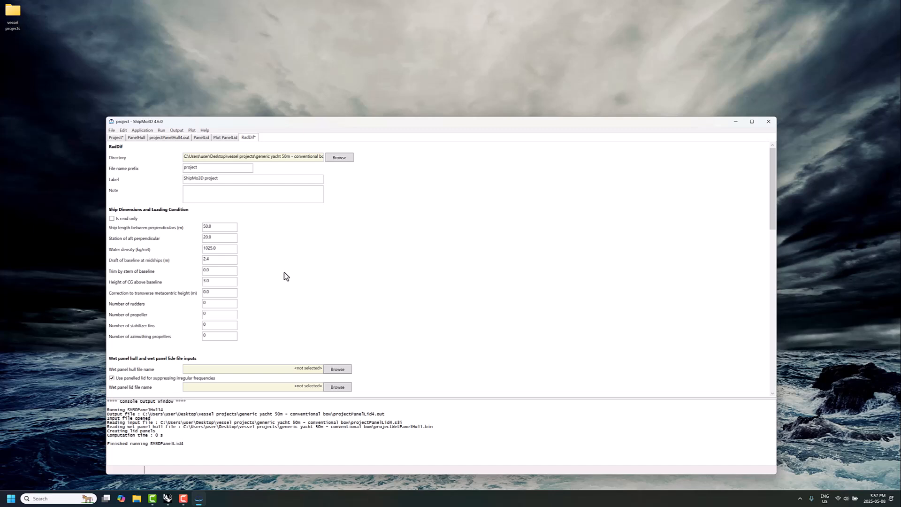
Select projectWetPanelHull.bin as RadDif's wet panel hull file and projectWetPanelLid.bin as its wet panel lid file
{"action": "scroll", "coordinate": [285, 276], "scroll_direction": "down", "scroll_amount": 3}
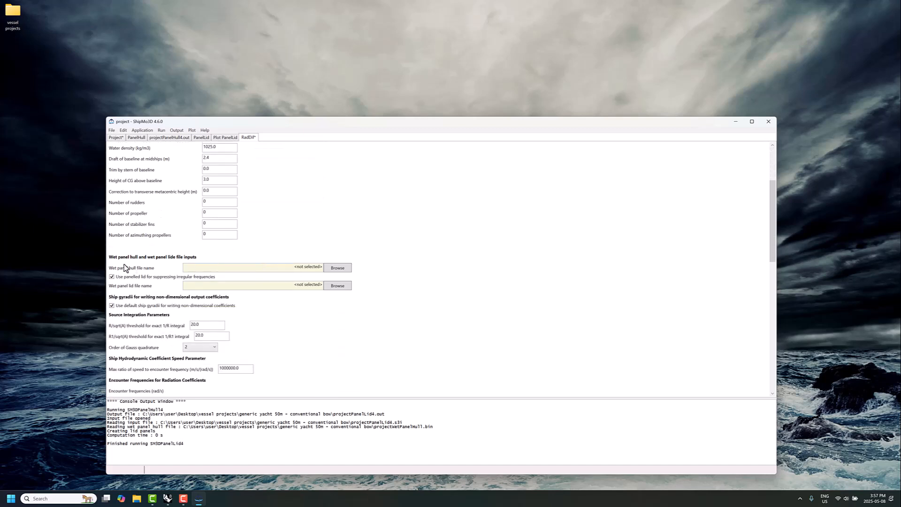
{"action": "left_click", "coordinate": [334, 270]}
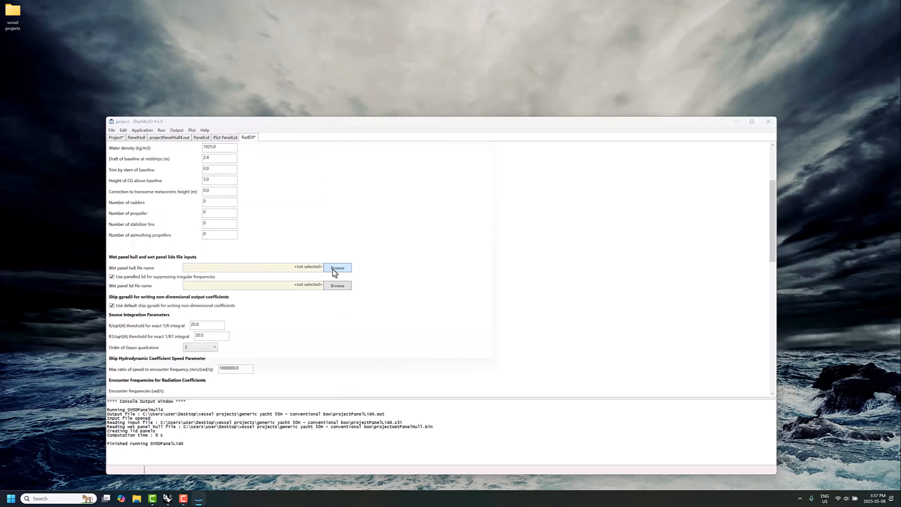
{"action": "left_click", "coordinate": [209, 185]}
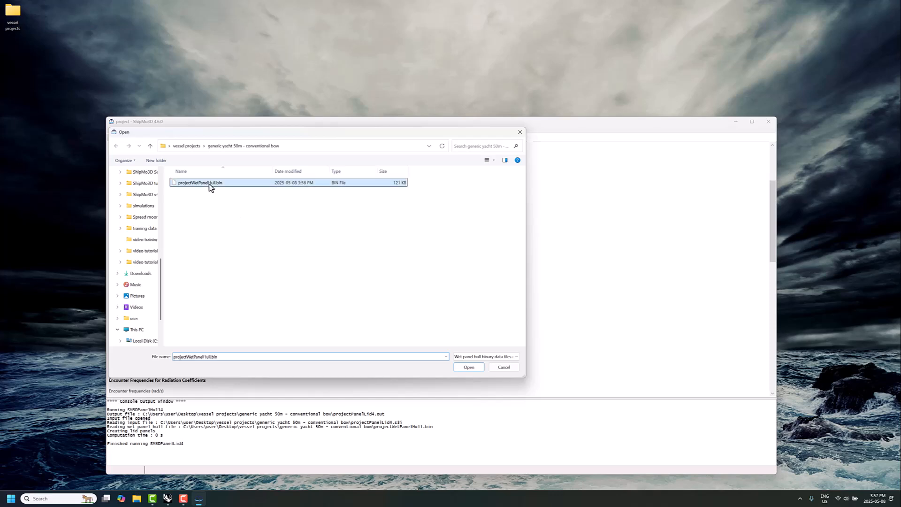
{"action": "left_click", "coordinate": [465, 367]}
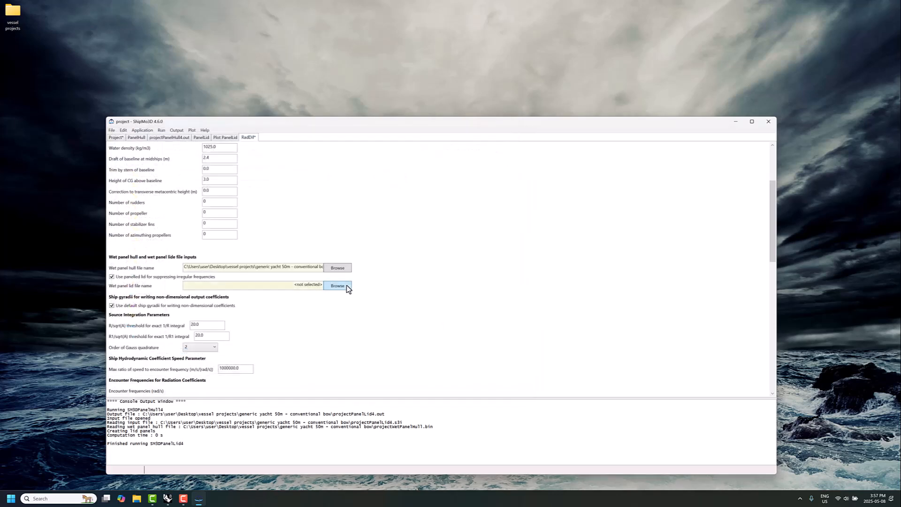
{"action": "left_click", "coordinate": [348, 287]}
{"action": "left_click", "coordinate": [198, 183]}
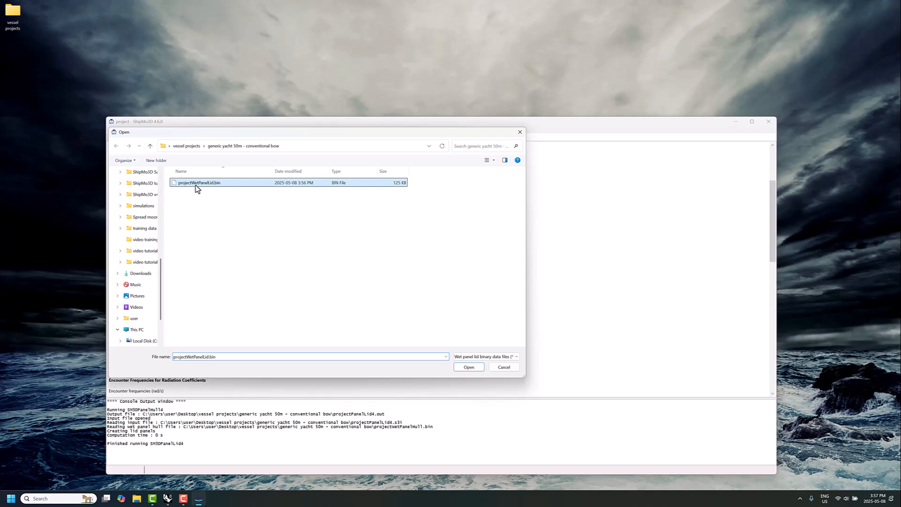
{"action": "left_click", "coordinate": [469, 367]}
{"action": "scroll", "coordinate": [261, 315], "scroll_direction": "down", "scroll_amount": 1}
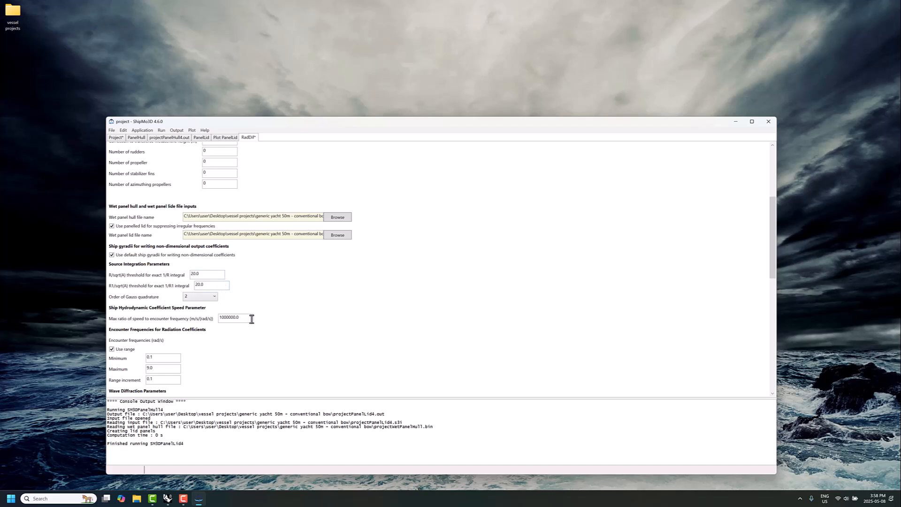
Set the wave diffraction ship speed range in RadDif to a maximum of 12 knots with an increment of 12 knots
{"action": "scroll", "coordinate": [231, 337], "scroll_direction": "down", "scroll_amount": 2}
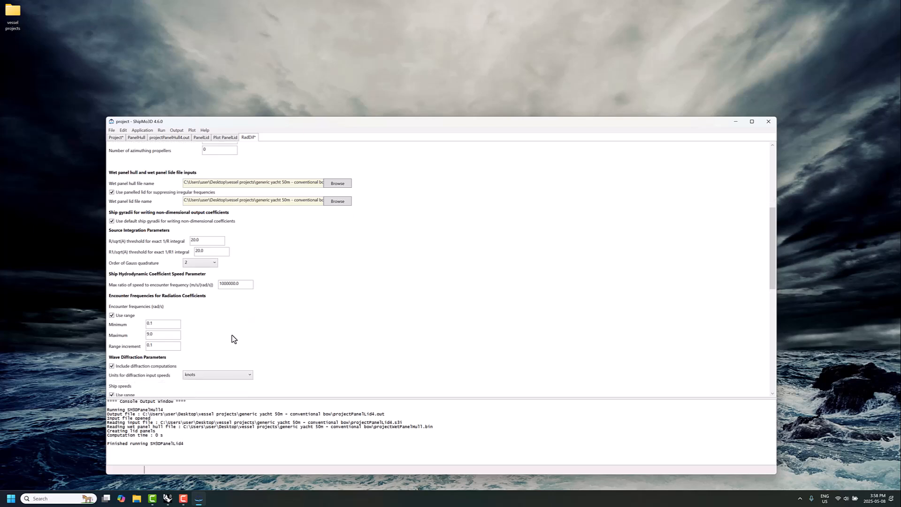
{"action": "scroll", "coordinate": [217, 328], "scroll_direction": "down", "scroll_amount": 2}
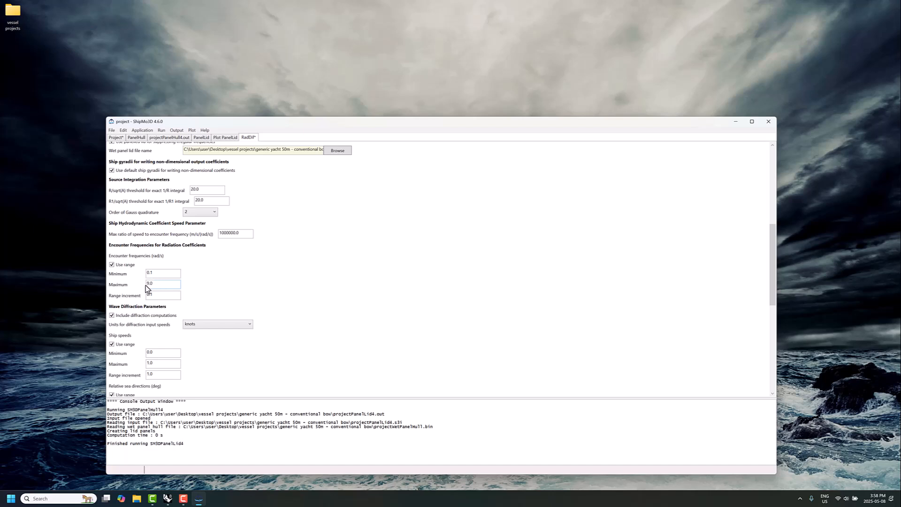
{"action": "scroll", "coordinate": [150, 285], "scroll_direction": "up", "scroll_amount": 3}
{"action": "scroll", "coordinate": [169, 288], "scroll_direction": "down", "scroll_amount": 2}
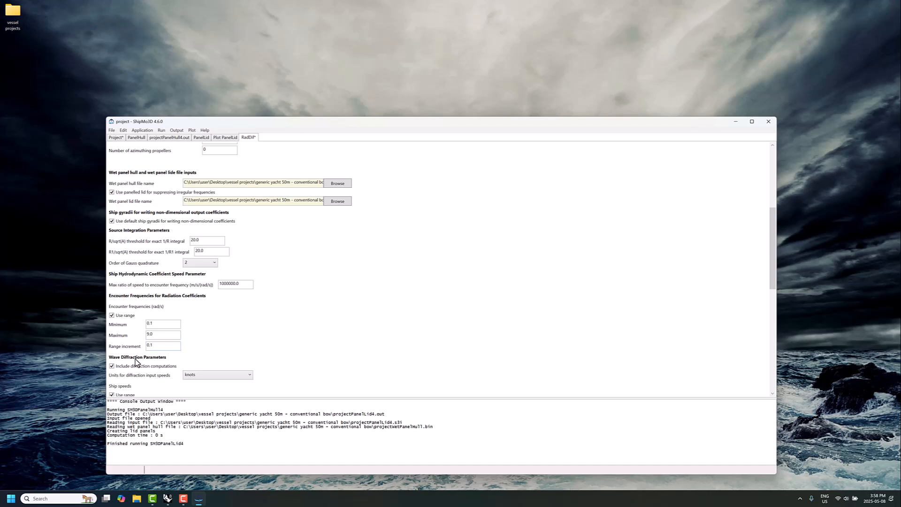
{"action": "scroll", "coordinate": [148, 356], "scroll_direction": "down", "scroll_amount": 1}
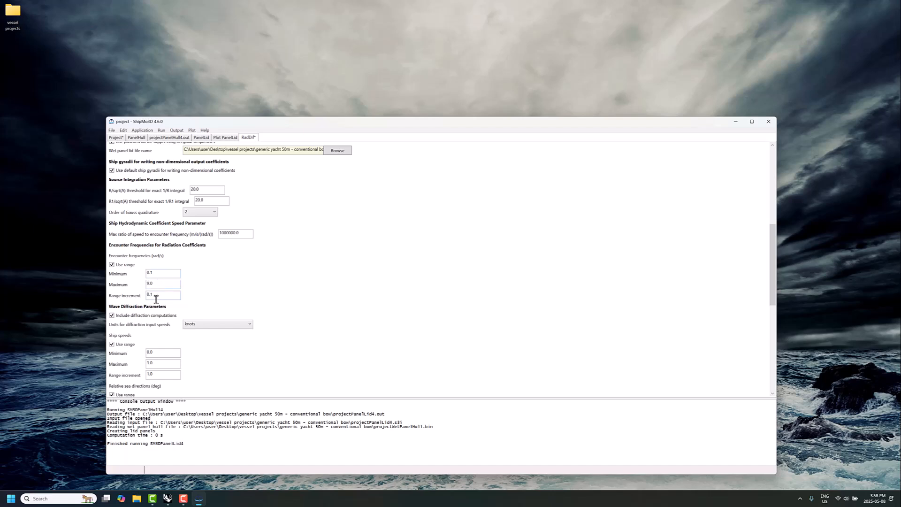
{"action": "scroll", "coordinate": [163, 348], "scroll_direction": "down", "scroll_amount": 3}
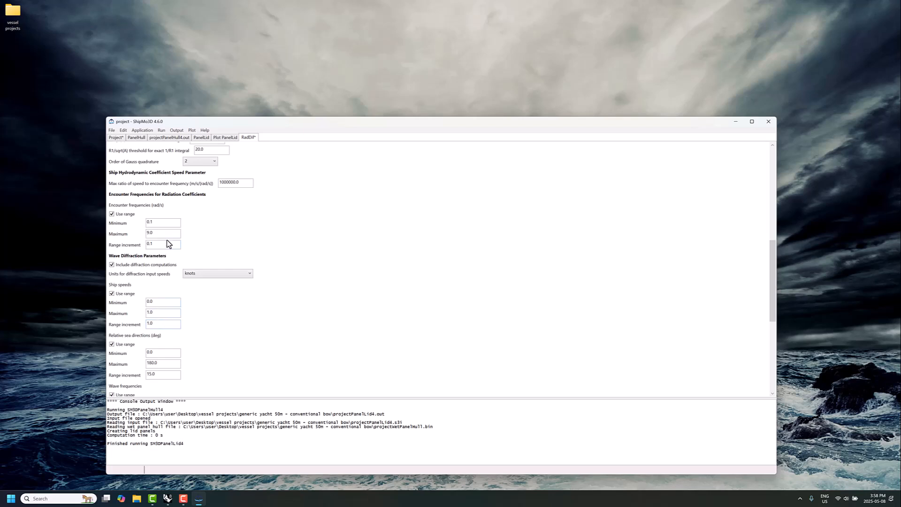
{"action": "scroll", "coordinate": [161, 249], "scroll_direction": "up", "scroll_amount": 4}
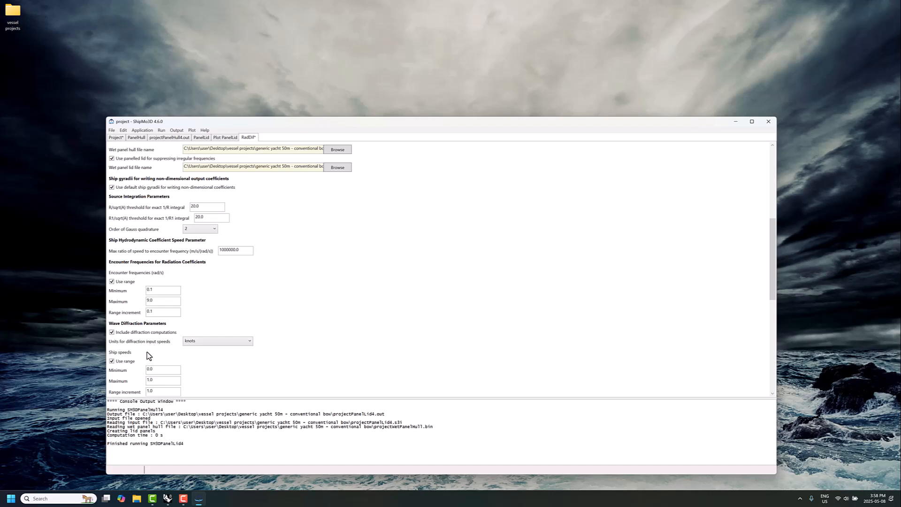
{"action": "scroll", "coordinate": [150, 338], "scroll_direction": "down", "scroll_amount": 4}
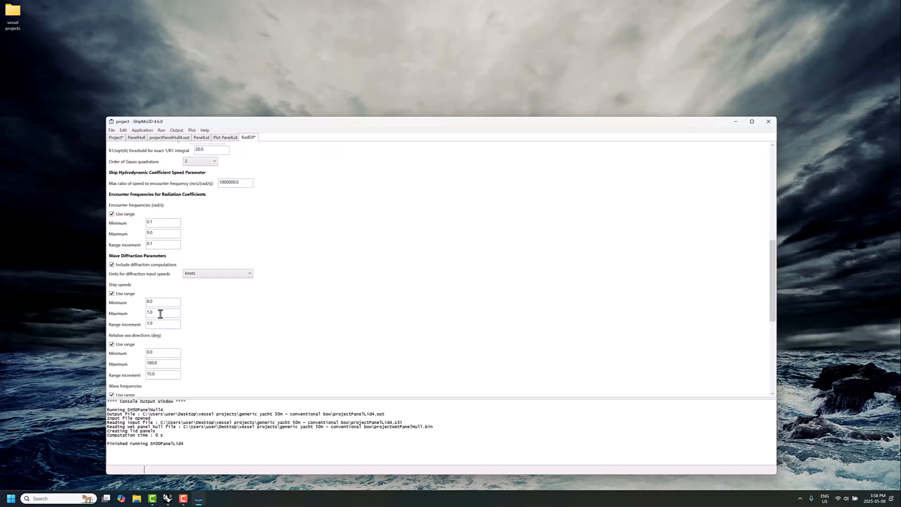
{"action": "left_click_drag", "start_coordinate": [160, 313], "coordinate": [141, 330]}
{"action": "type", "text": "1212"}
Check the RadDif sea direction and wave frequency ranges, and run the radiation and diffraction analysis
{"action": "scroll", "coordinate": [157, 338], "scroll_direction": "down", "scroll_amount": 3}
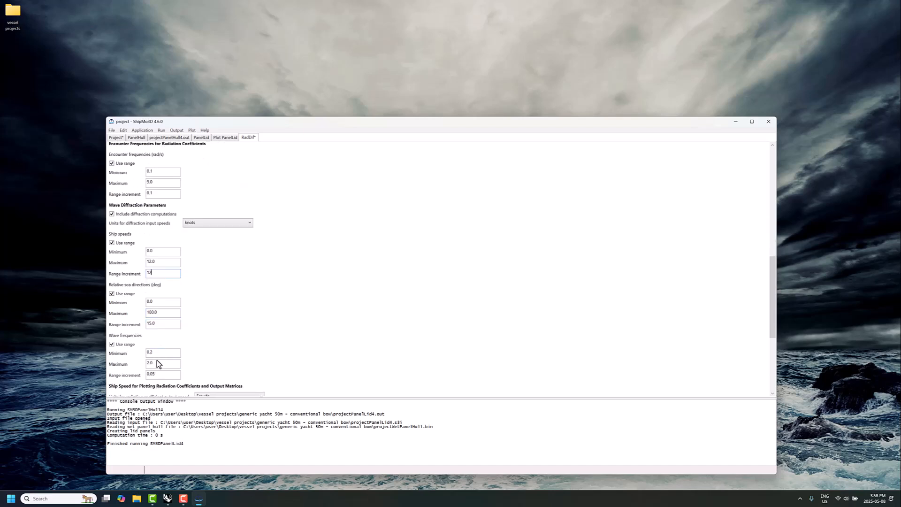
{"action": "scroll", "coordinate": [159, 359], "scroll_direction": "down", "scroll_amount": 3}
{"action": "scroll", "coordinate": [161, 345], "scroll_direction": "down", "scroll_amount": 3}
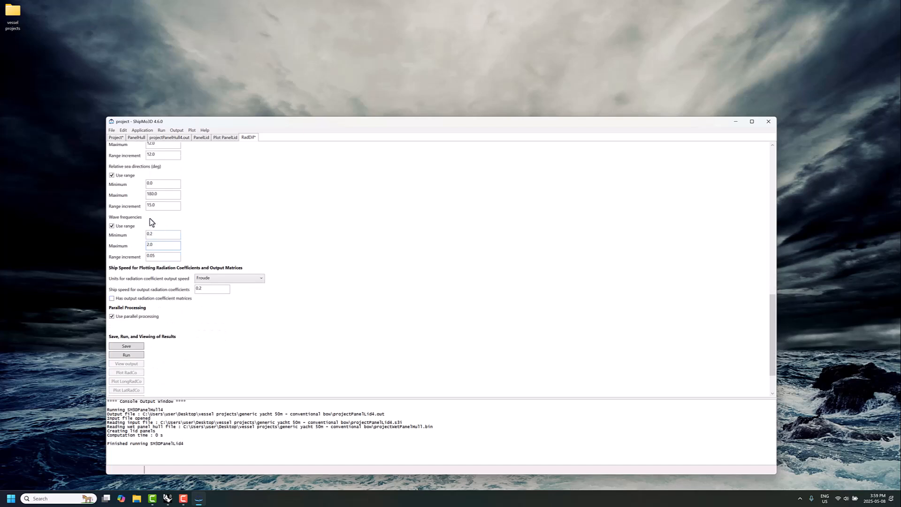
{"action": "scroll", "coordinate": [158, 243], "scroll_direction": "up", "scroll_amount": 1}
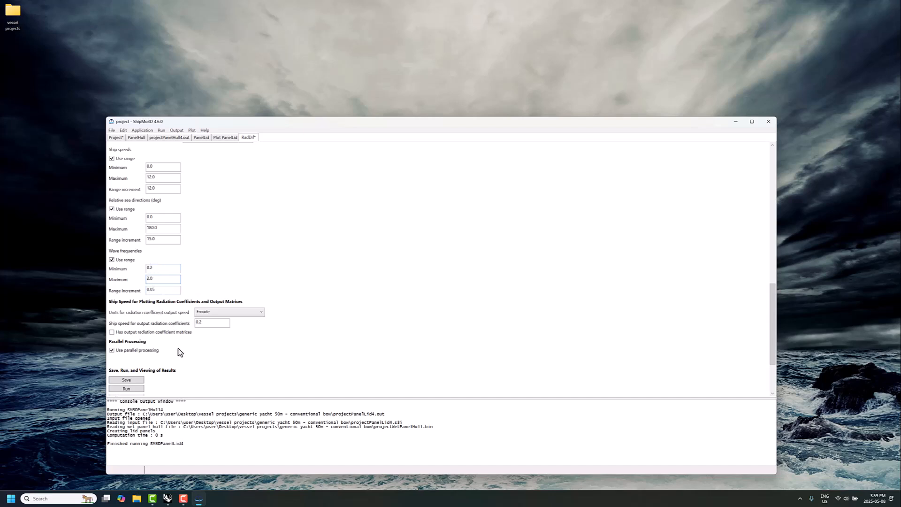
{"action": "scroll", "coordinate": [160, 356], "scroll_direction": "down", "scroll_amount": 2}
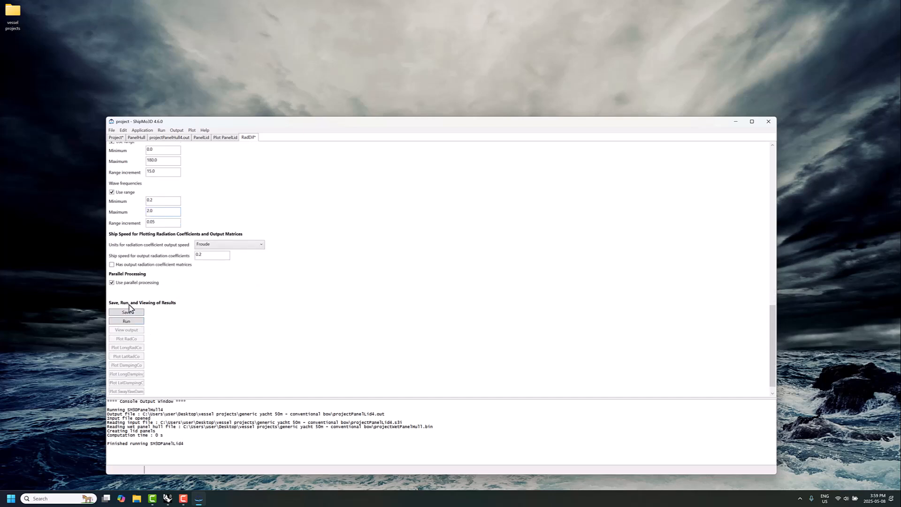
{"action": "left_click", "coordinate": [131, 322]}
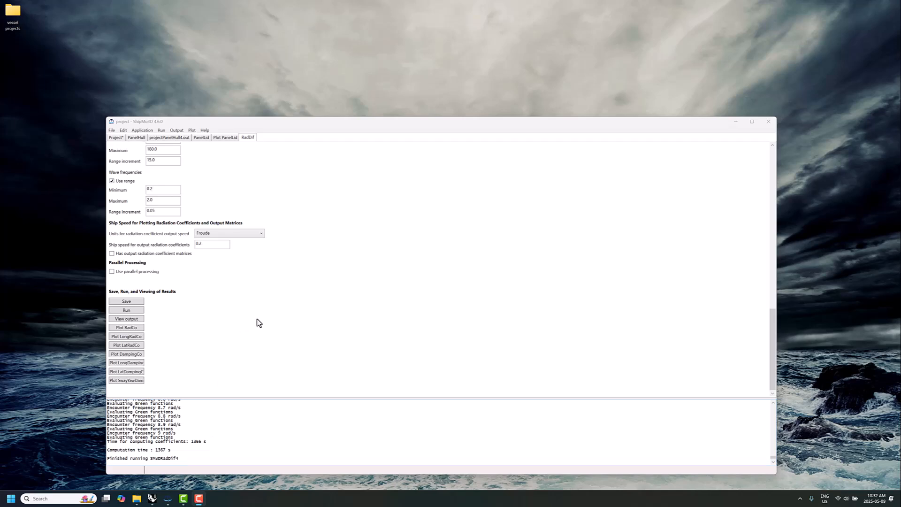
Review the completed RadDif inputs and plot the radiation coefficients for added mass and damping
{"action": "scroll", "coordinate": [258, 321], "scroll_direction": "up", "scroll_amount": 10}
{"action": "scroll", "coordinate": [258, 291], "scroll_direction": "down", "scroll_amount": 5}
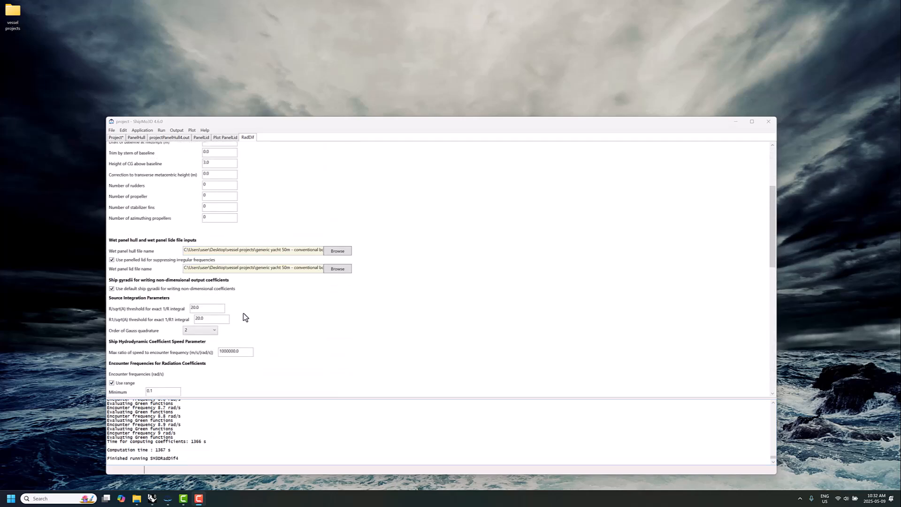
{"action": "scroll", "coordinate": [236, 339], "scroll_direction": "down", "scroll_amount": 1}
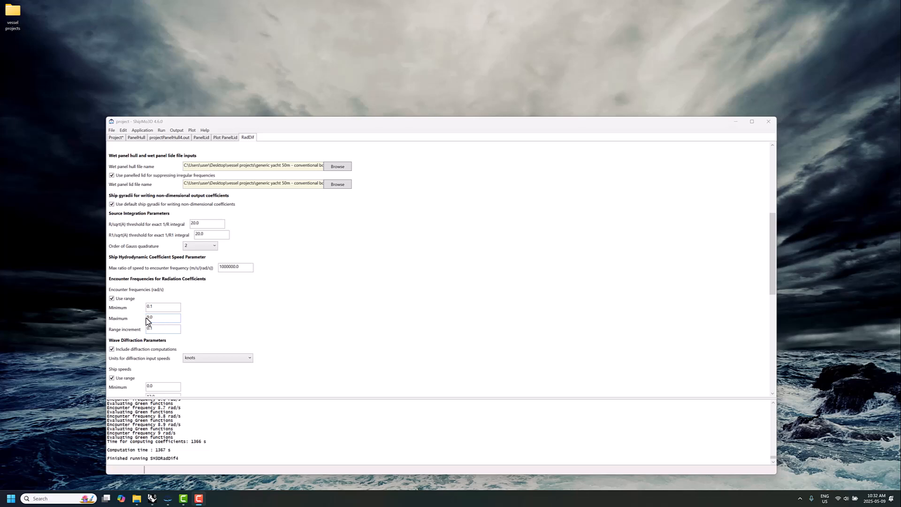
{"action": "scroll", "coordinate": [269, 346], "scroll_direction": "down", "scroll_amount": 15}
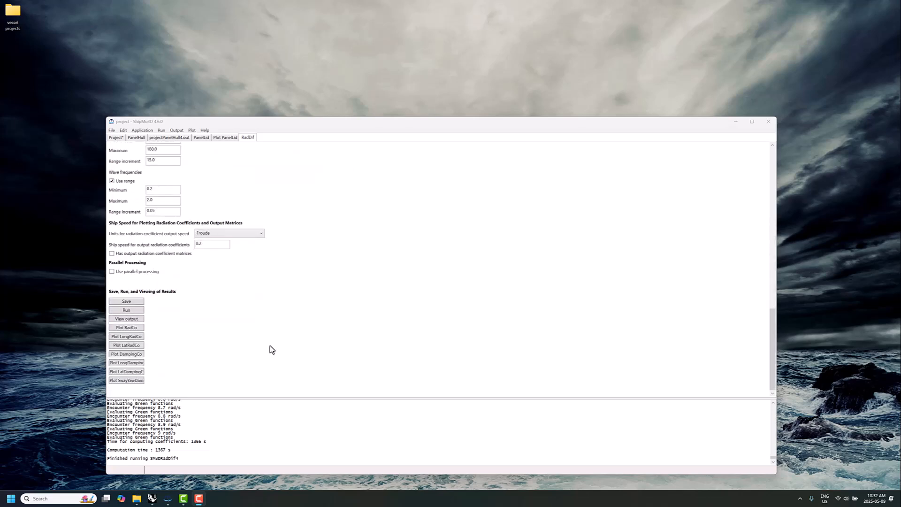
{"action": "left_click", "coordinate": [136, 330]}
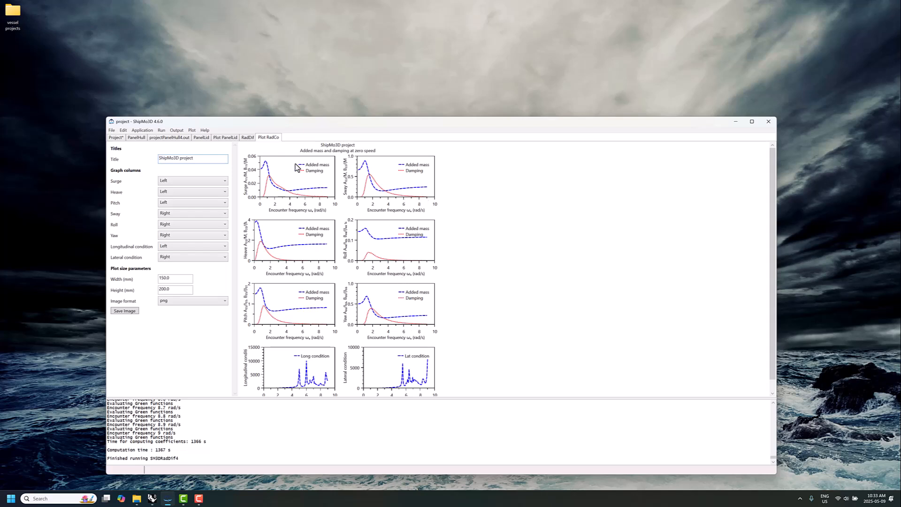
Compare RadDif's maximum encounter frequency with the frequency axes of the added mass and damping plots
{"action": "left_click", "coordinate": [248, 138]}
{"action": "scroll", "coordinate": [201, 292], "scroll_direction": "down", "scroll_amount": 5}
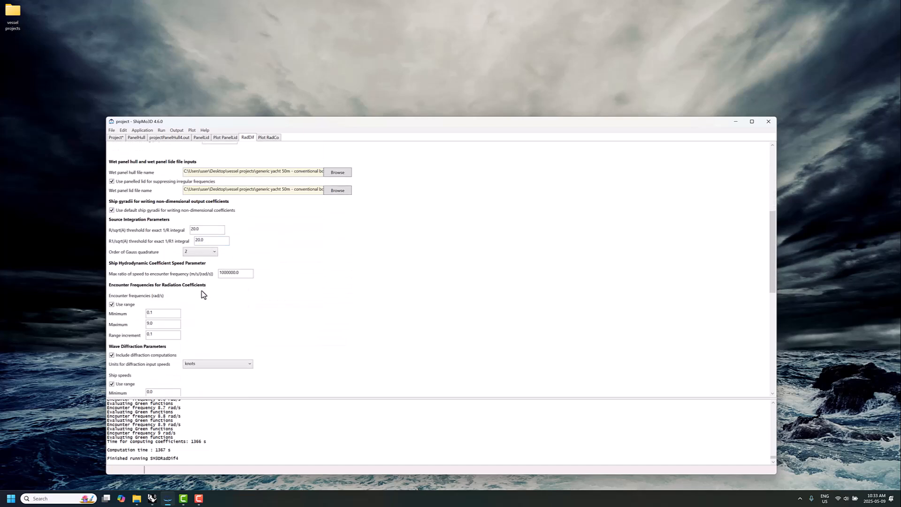
{"action": "double_click", "coordinate": [152, 324]}
{"action": "left_click", "coordinate": [261, 138]}
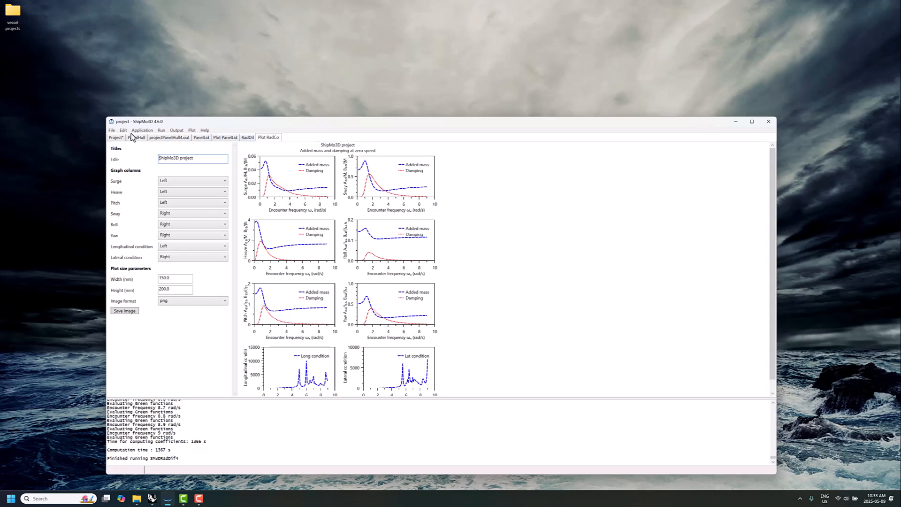
Add new BuildShip data to the project
{"action": "left_click", "coordinate": [112, 130]}
{"action": "mouse_move", "coordinate": [77, 165]}
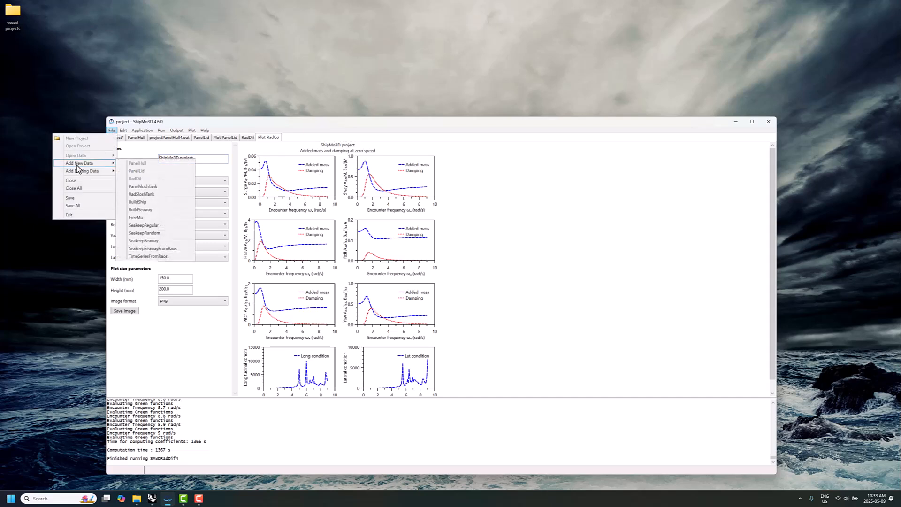
{"action": "left_click", "coordinate": [139, 203]}
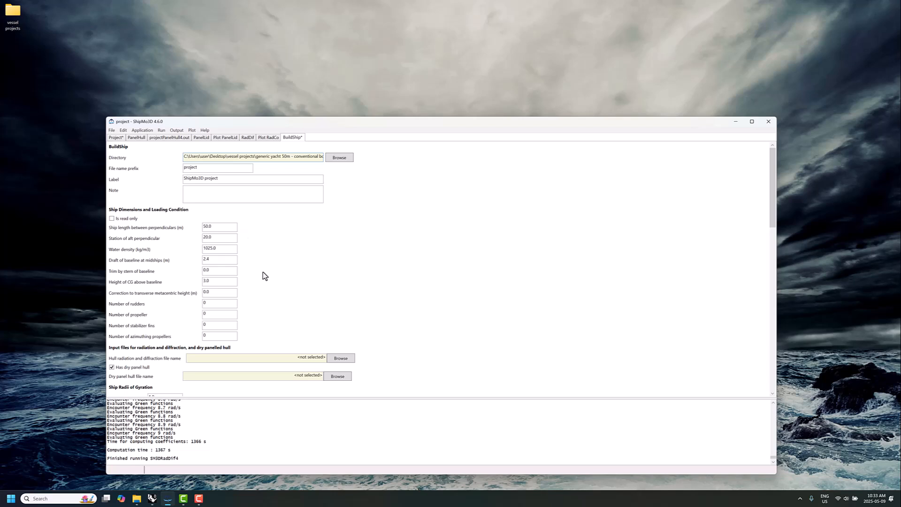
From the multihull 30m folder, select projectRadDifDB.bin as BuildShip's hull radiation and diffraction file and projectDryPanelHull.bin as its dry panel hull file
{"action": "scroll", "coordinate": [263, 272], "scroll_direction": "down", "scroll_amount": 3}
{"action": "left_click", "coordinate": [341, 290]}
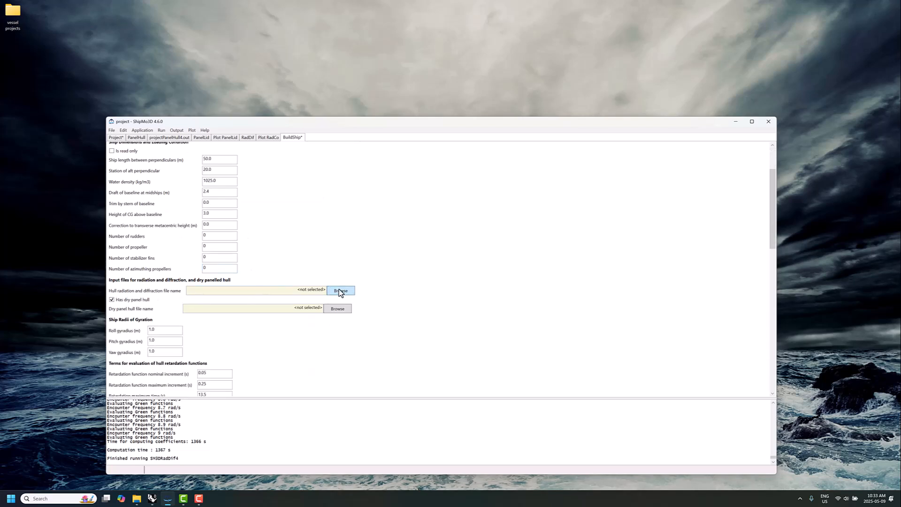
{"action": "left_click", "coordinate": [197, 183]}
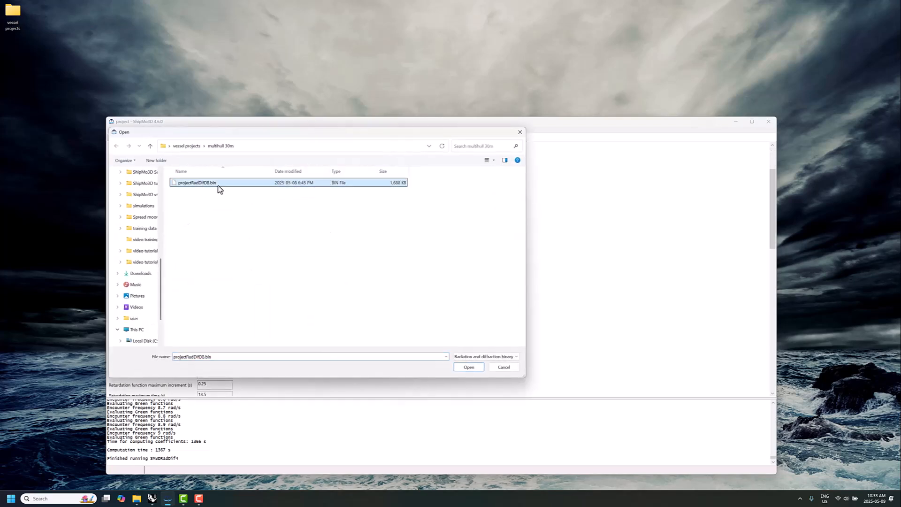
{"action": "left_click", "coordinate": [468, 367]}
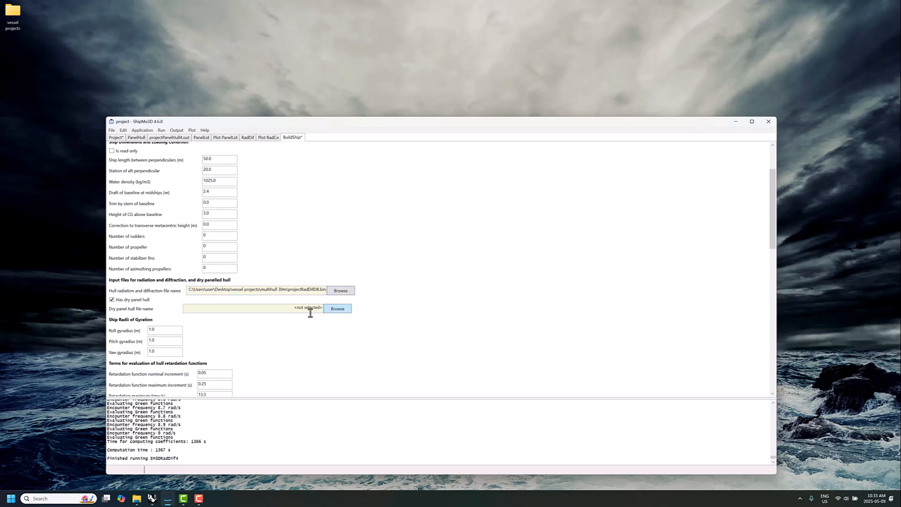
{"action": "left_click", "coordinate": [342, 308]}
{"action": "left_click", "coordinate": [208, 184]}
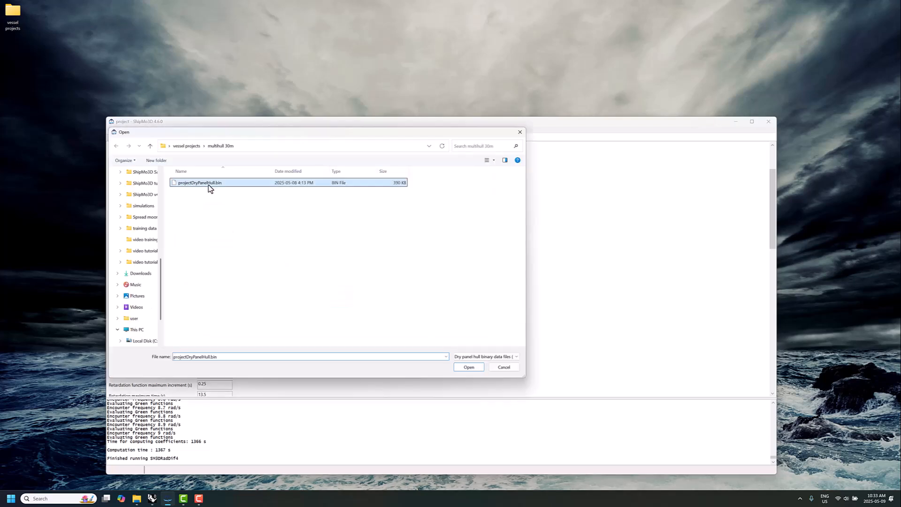
{"action": "left_click", "coordinate": [469, 368]}
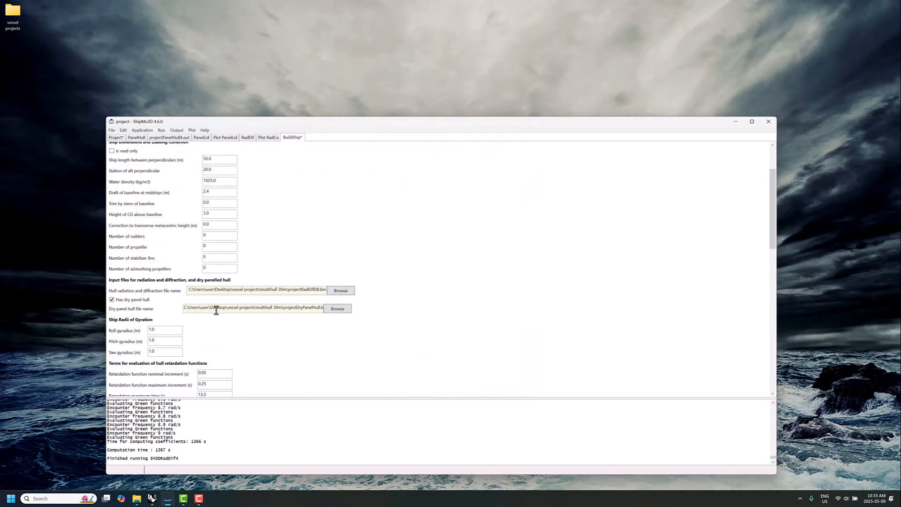
{"action": "left_click_drag", "start_coordinate": [216, 310], "coordinate": [356, 312]}
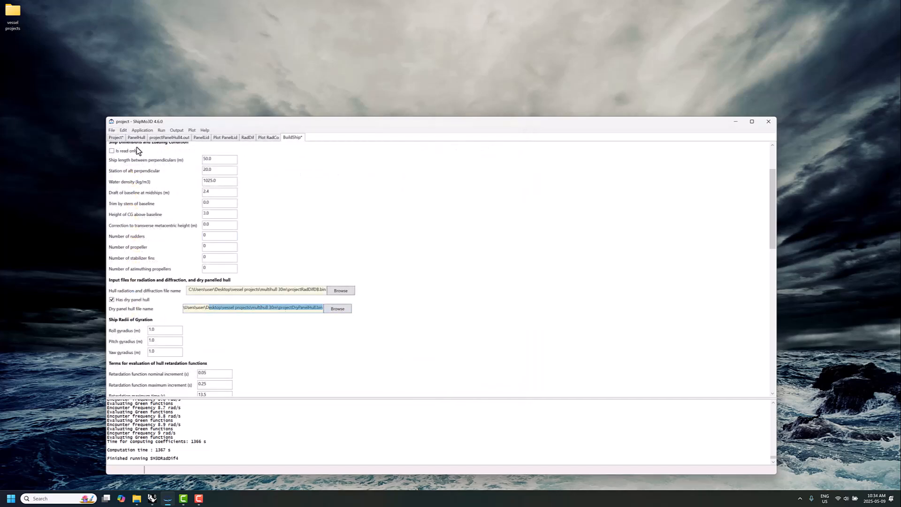
Set the ship radii of gyration to 3.33 m for roll and 12.5 m for both pitch and yaw
{"action": "scroll", "coordinate": [272, 345], "scroll_direction": "down", "scroll_amount": 2}
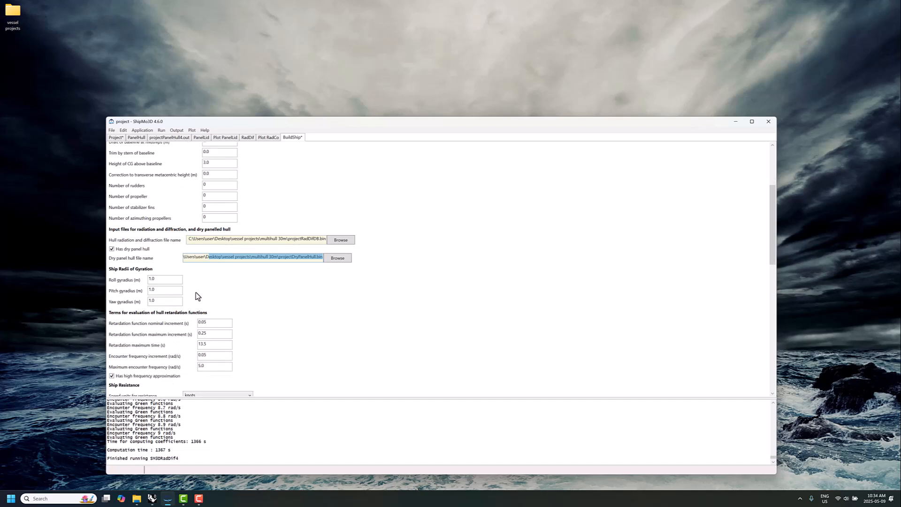
{"action": "scroll", "coordinate": [198, 296], "scroll_direction": "down", "scroll_amount": 1}
{"action": "left_click", "coordinate": [166, 244]}
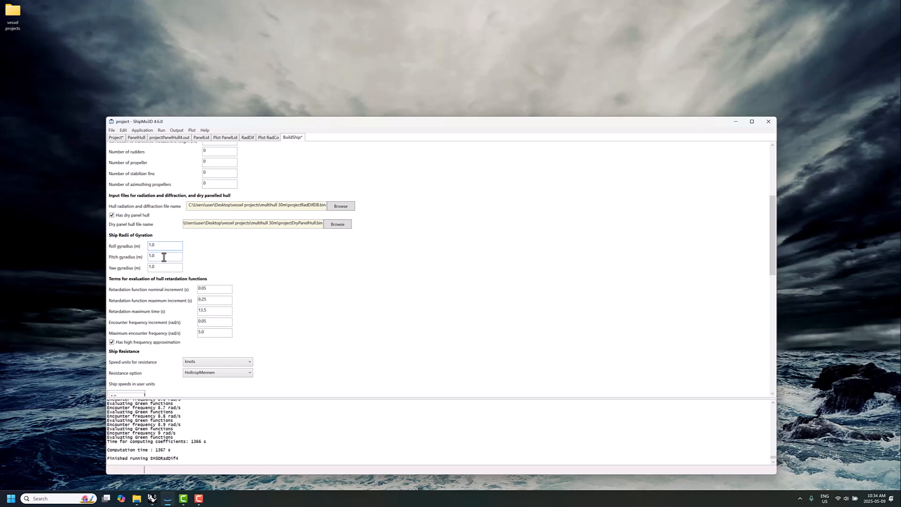
{"action": "scroll", "coordinate": [203, 256], "scroll_direction": "up", "scroll_amount": 3}
{"action": "scroll", "coordinate": [204, 253], "scroll_direction": "up", "scroll_amount": 2}
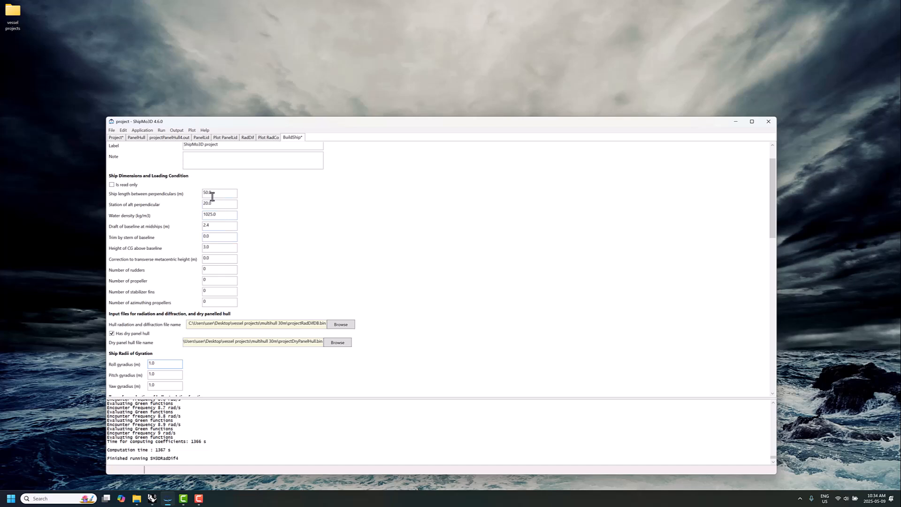
{"action": "scroll", "coordinate": [188, 306], "scroll_direction": "down", "scroll_amount": 3}
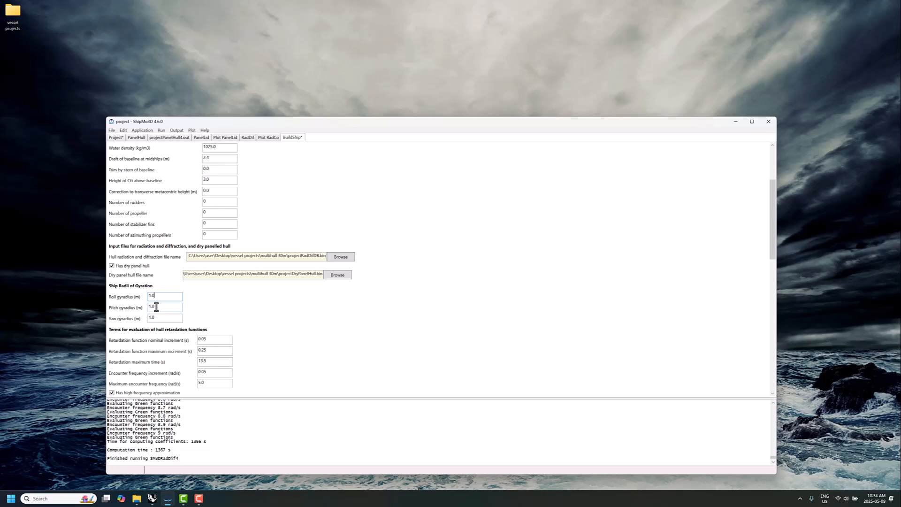
{"action": "double_click", "coordinate": [156, 307]}
{"action": "double_click", "coordinate": [165, 296]}
Try to run BuildShip with the current inputs, and check its ship dimensions and input files
{"action": "scroll", "coordinate": [254, 324], "scroll_direction": "down", "scroll_amount": 2}
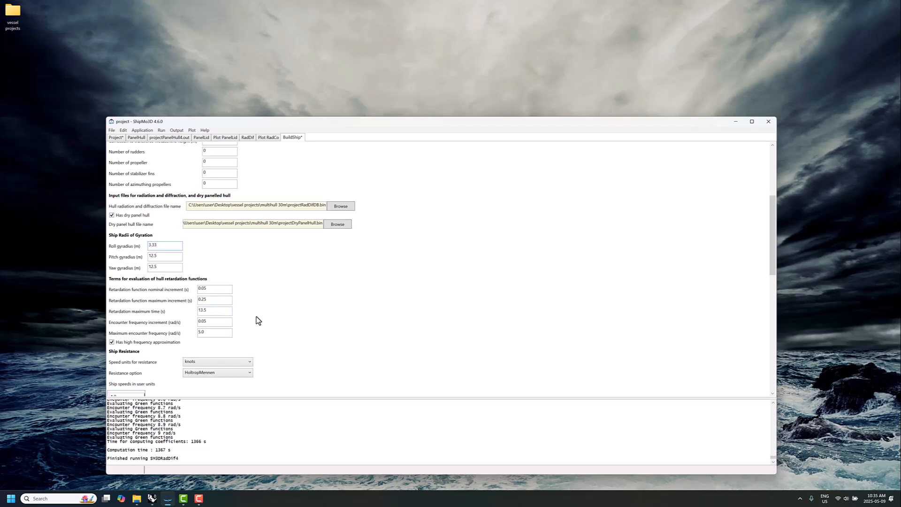
{"action": "scroll", "coordinate": [267, 313], "scroll_direction": "down", "scroll_amount": 1}
{"action": "scroll", "coordinate": [272, 314], "scroll_direction": "down", "scroll_amount": 4}
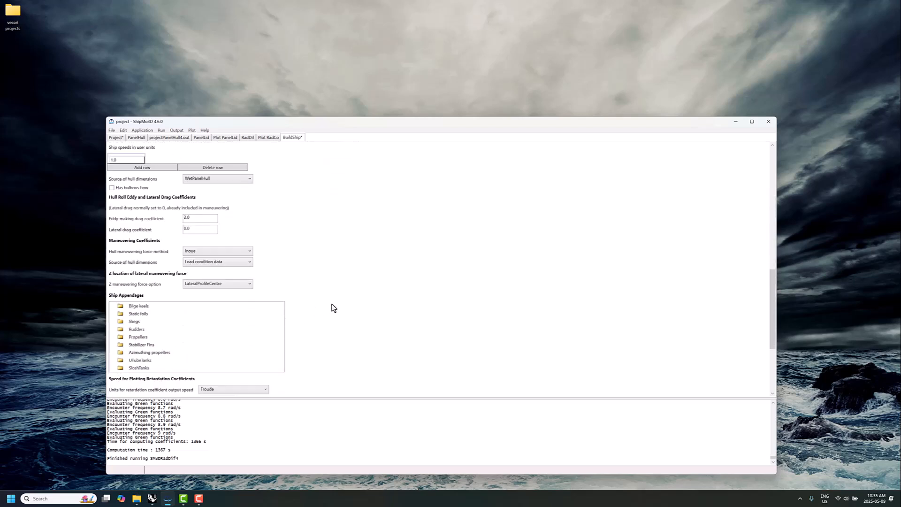
{"action": "scroll", "coordinate": [332, 308], "scroll_direction": "down", "scroll_amount": 2}
{"action": "scroll", "coordinate": [319, 319], "scroll_direction": "down", "scroll_amount": 1}
{"action": "left_click", "coordinate": [134, 328]}
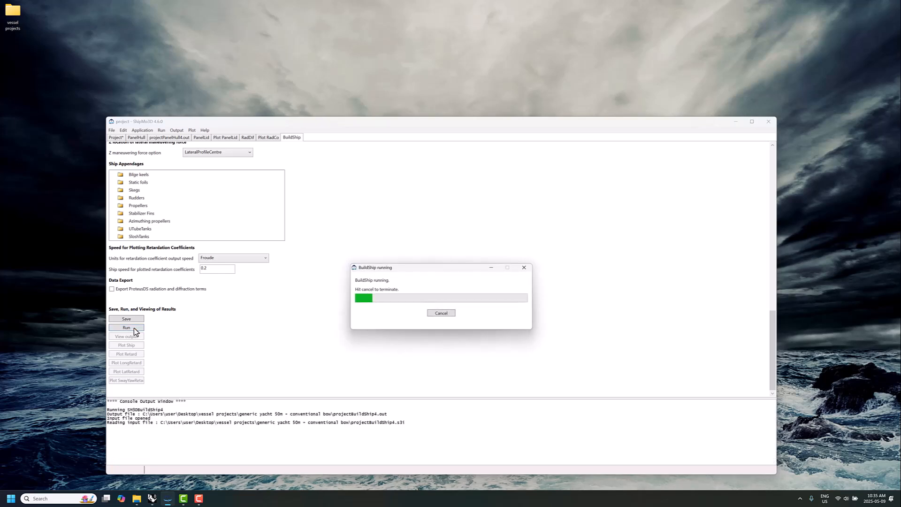
{"action": "left_click", "coordinate": [471, 271]}
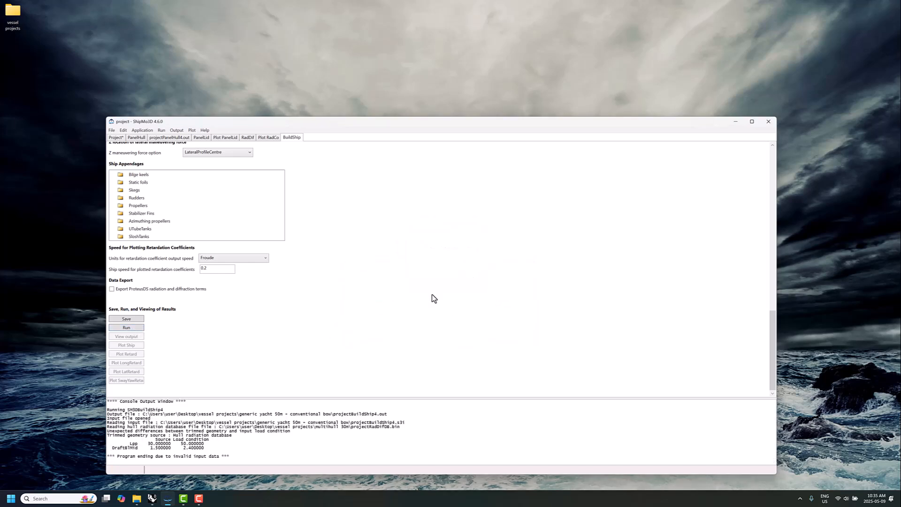
{"action": "scroll", "coordinate": [253, 392], "scroll_direction": "up", "scroll_amount": 7}
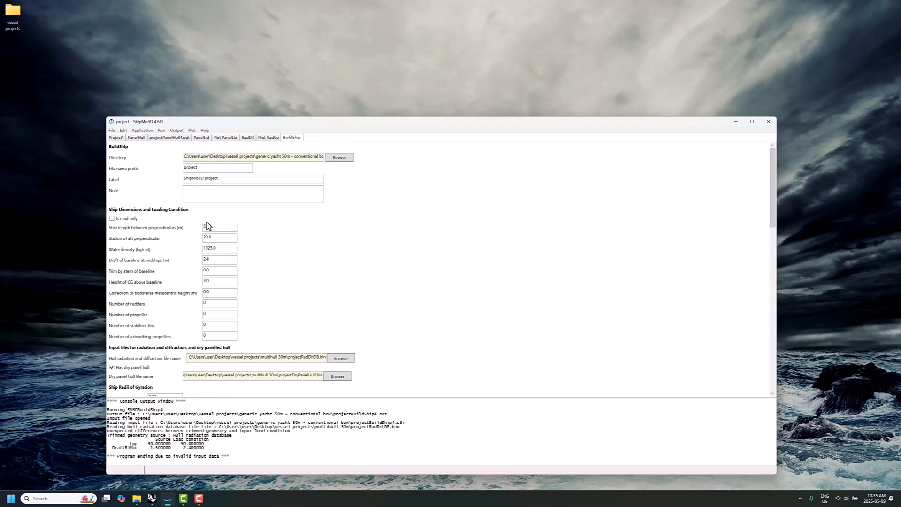
Compare BuildShip's radiation and diffraction file path and ship dimensions against the length and draft mismatch reported in the console output
{"action": "scroll", "coordinate": [269, 321], "scroll_direction": "down", "scroll_amount": 1}
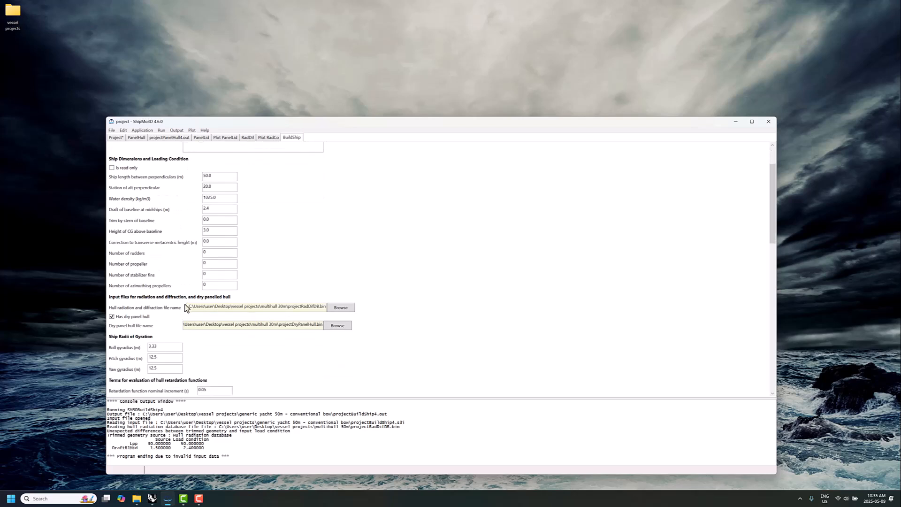
{"action": "left_click_drag", "start_coordinate": [240, 307], "coordinate": [344, 312]}
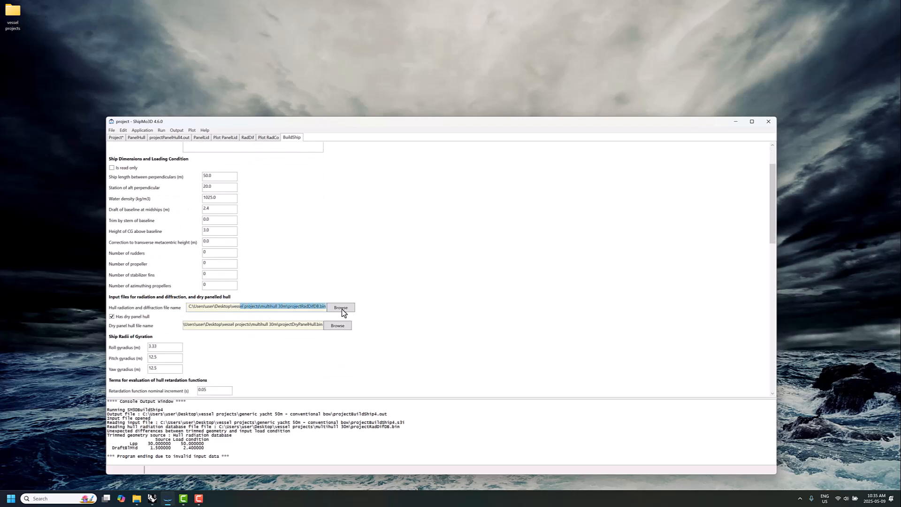
{"action": "left_click", "coordinate": [266, 309]}
{"action": "left_click_drag", "start_coordinate": [259, 307], "coordinate": [306, 308]}
{"action": "left_click", "coordinate": [260, 307]}
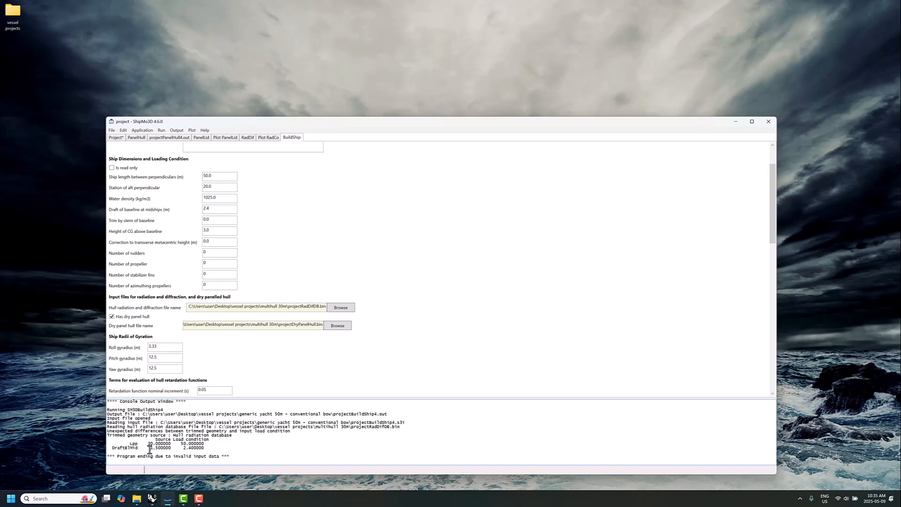
{"action": "left_click_drag", "start_coordinate": [150, 448], "coordinate": [173, 449]}
{"action": "left_click", "coordinate": [182, 445]}
{"action": "left_click_drag", "start_coordinate": [230, 176], "coordinate": [189, 212]}
Replace the hull radiation and diffraction file with projectRadDifDB.bin from the generic yacht 50m - conventional bow folder
{"action": "left_click", "coordinate": [351, 306]}
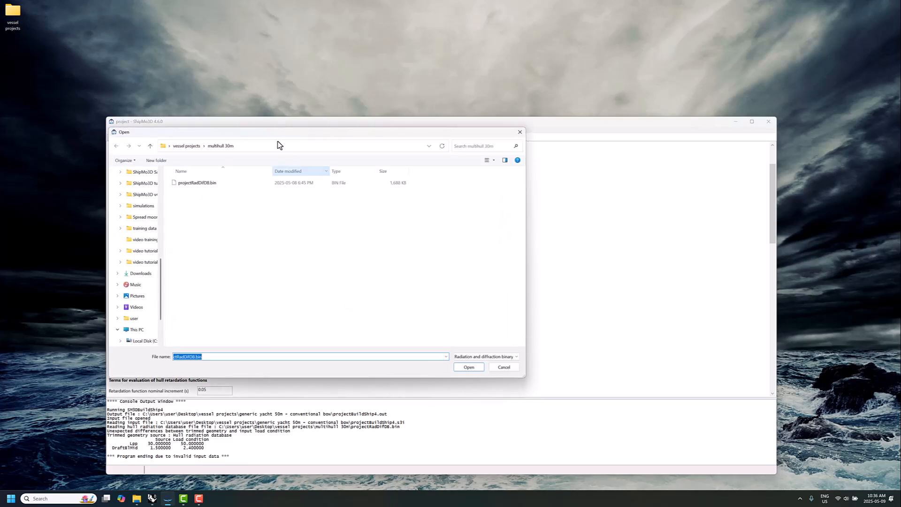
{"action": "left_click", "coordinate": [187, 147]}
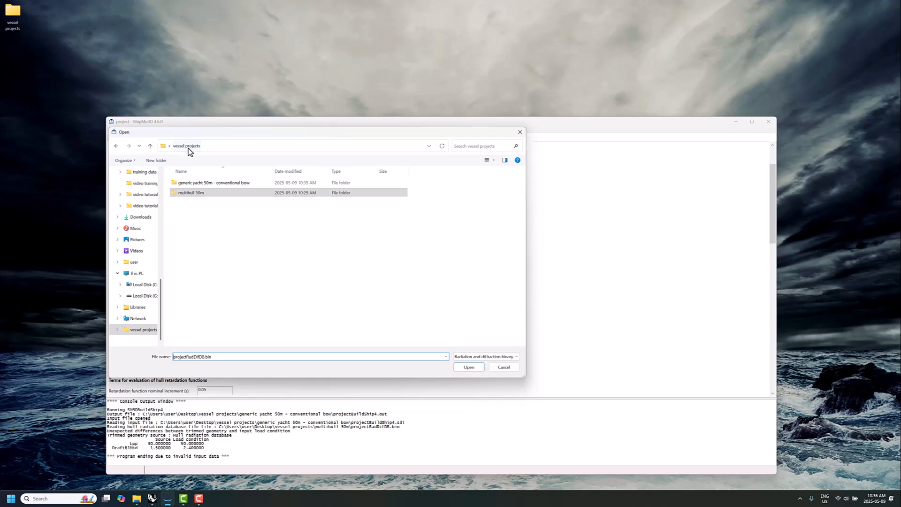
{"action": "double_click", "coordinate": [195, 182]}
{"action": "left_click", "coordinate": [195, 183]}
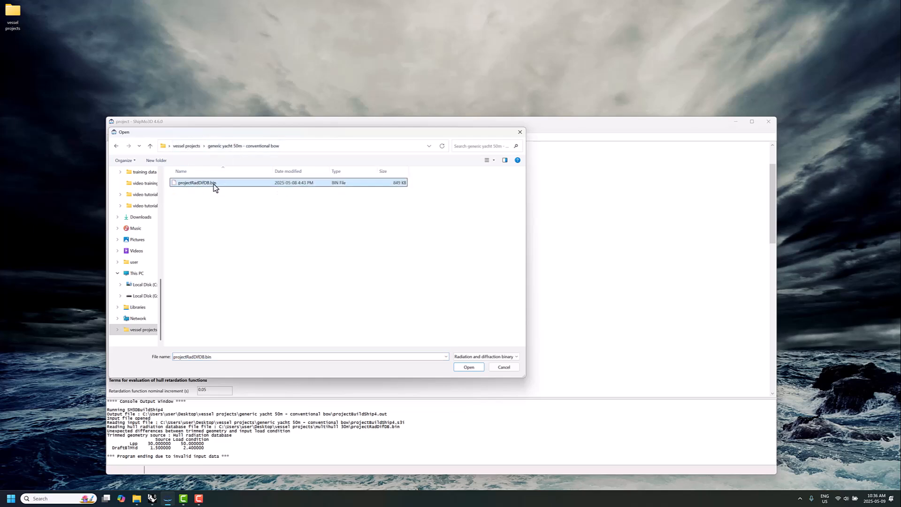
{"action": "left_click", "coordinate": [468, 367]}
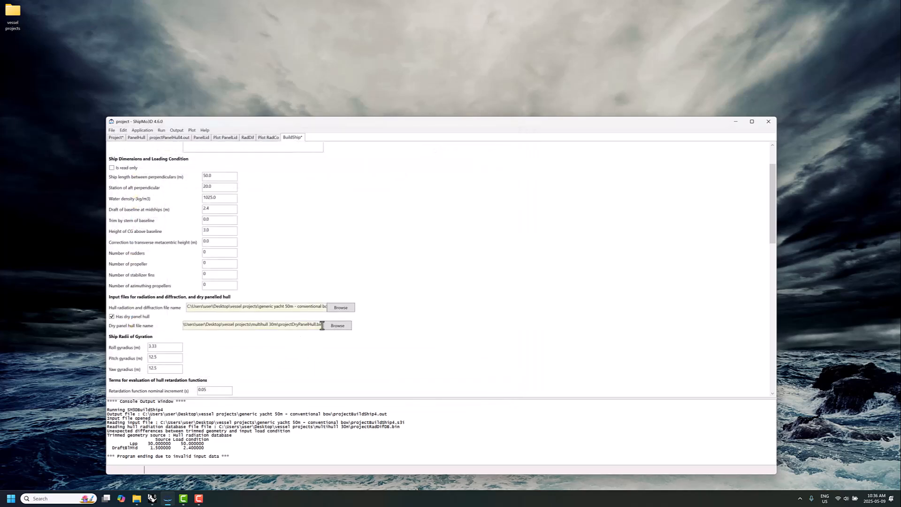
Replace the dry panel hull file with projectDryPanelHull.bin from the generic yacht 50m - conventional bow folder
{"action": "left_click_drag", "start_coordinate": [209, 325], "coordinate": [322, 325]}
{"action": "left_click", "coordinate": [281, 326]}
{"action": "left_click_drag", "start_coordinate": [250, 326], "coordinate": [326, 326]}
{"action": "left_click", "coordinate": [335, 325]}
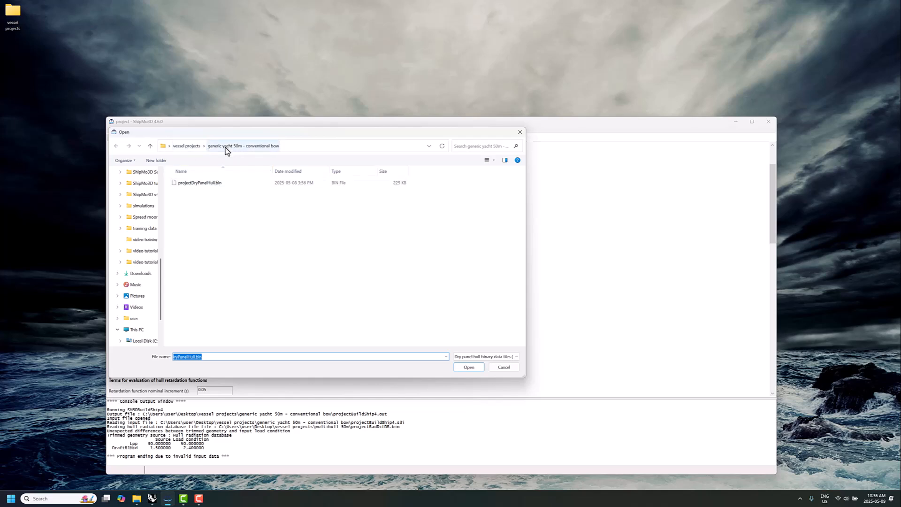
{"action": "left_click", "coordinate": [198, 184]}
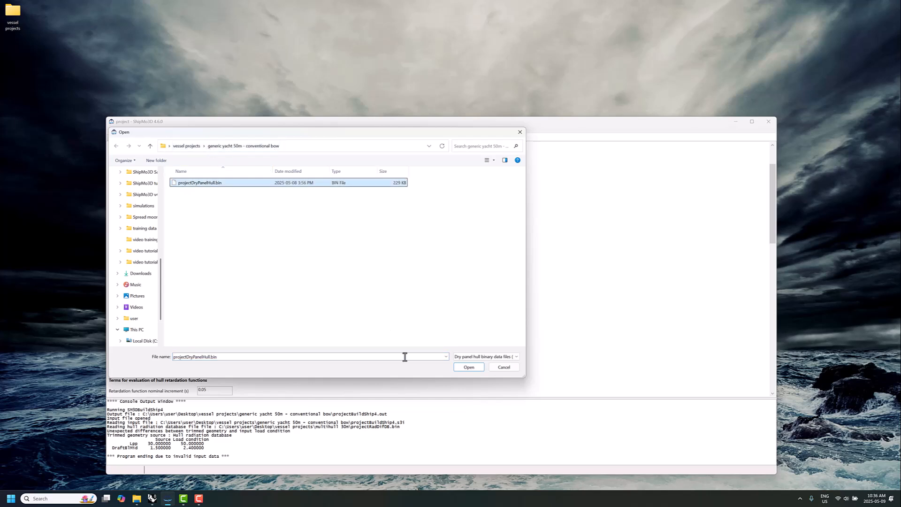
{"action": "left_click", "coordinate": [460, 369]}
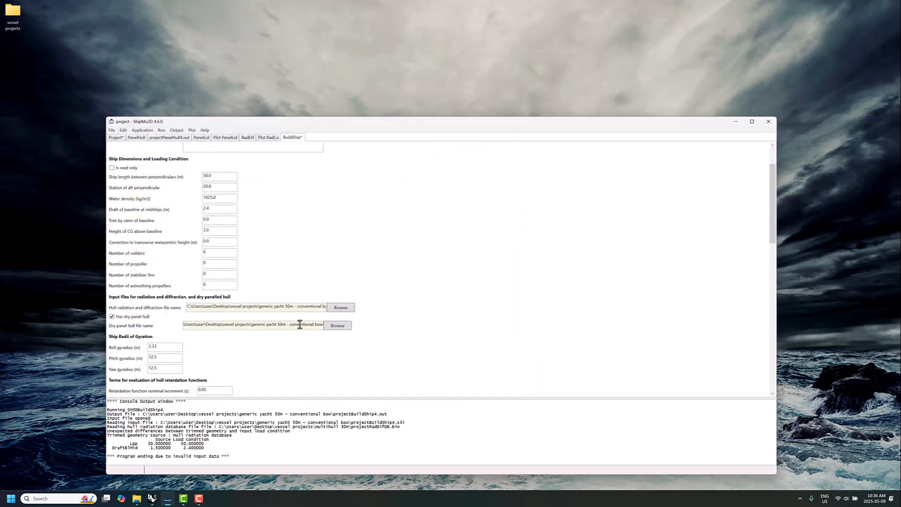
Save and run BuildShip with the yacht's own hull files
{"action": "scroll", "coordinate": [300, 325], "scroll_direction": "down", "scroll_amount": 10}
{"action": "left_click", "coordinate": [134, 327]}
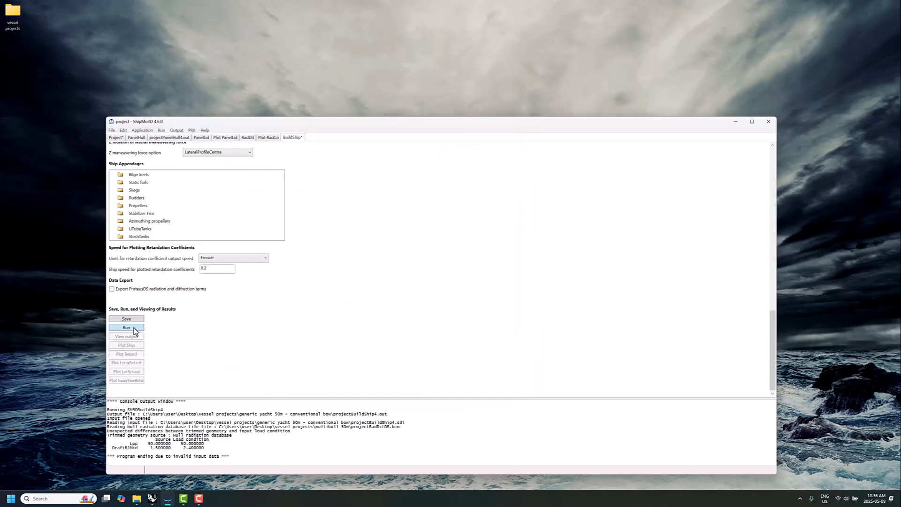
{"action": "left_click", "coordinate": [470, 270]}
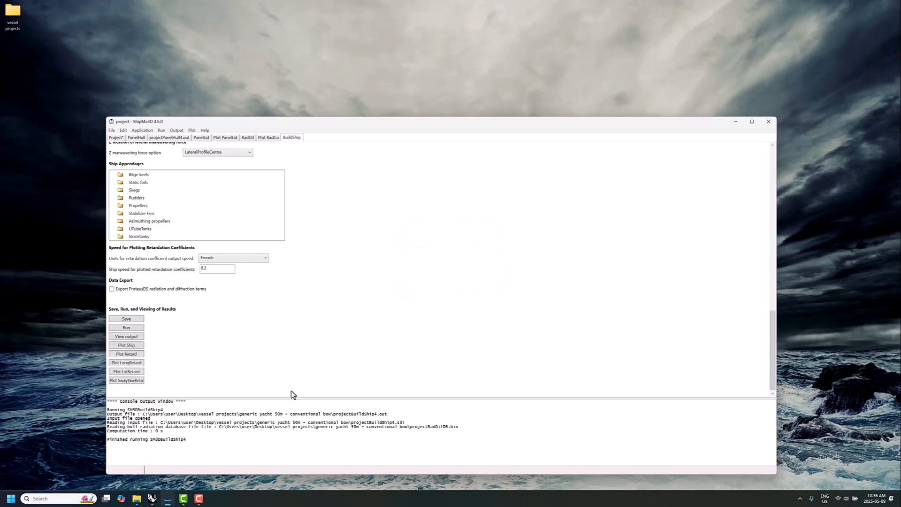
Review the BuildShip dimensions and retardation function terms, and plot the hull retardation functions
{"action": "scroll", "coordinate": [324, 273], "scroll_direction": "up", "scroll_amount": 10}
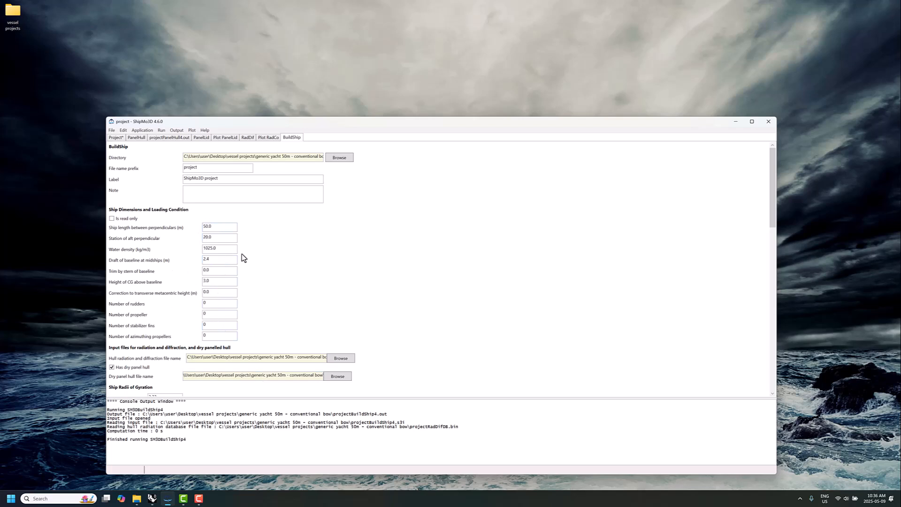
{"action": "scroll", "coordinate": [277, 269], "scroll_direction": "down", "scroll_amount": 15}
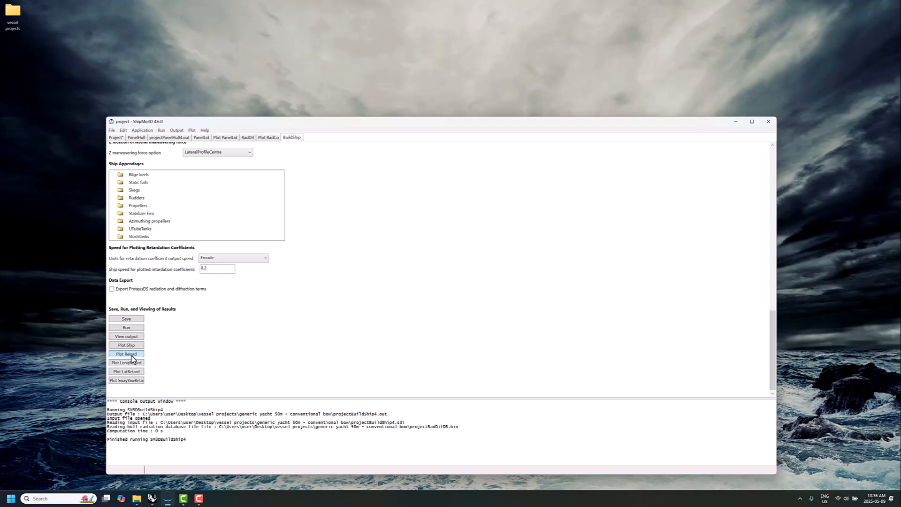
{"action": "scroll", "coordinate": [328, 280], "scroll_direction": "up", "scroll_amount": 10}
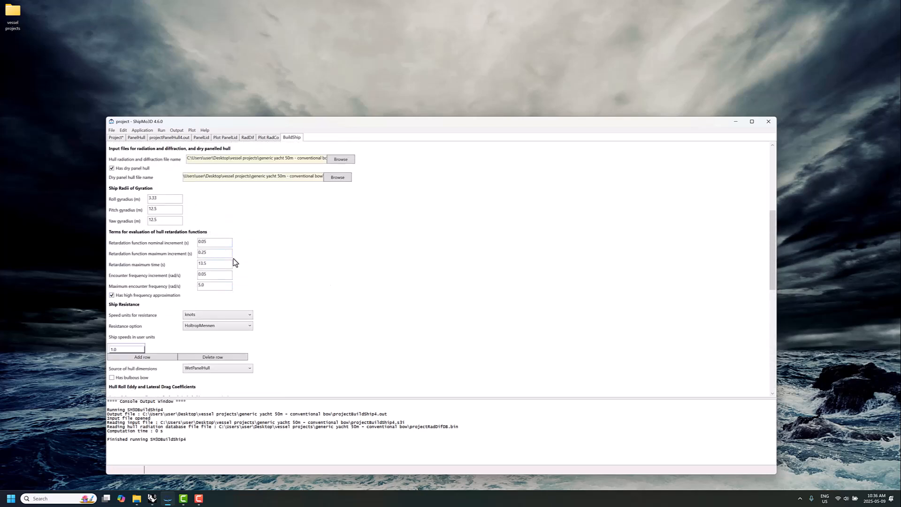
{"action": "scroll", "coordinate": [246, 267], "scroll_direction": "down", "scroll_amount": 10}
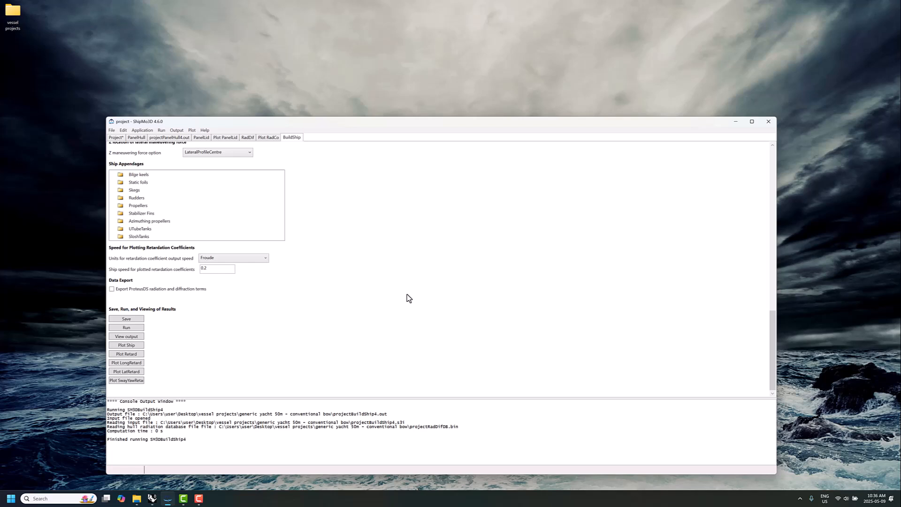
{"action": "left_click", "coordinate": [126, 354]}
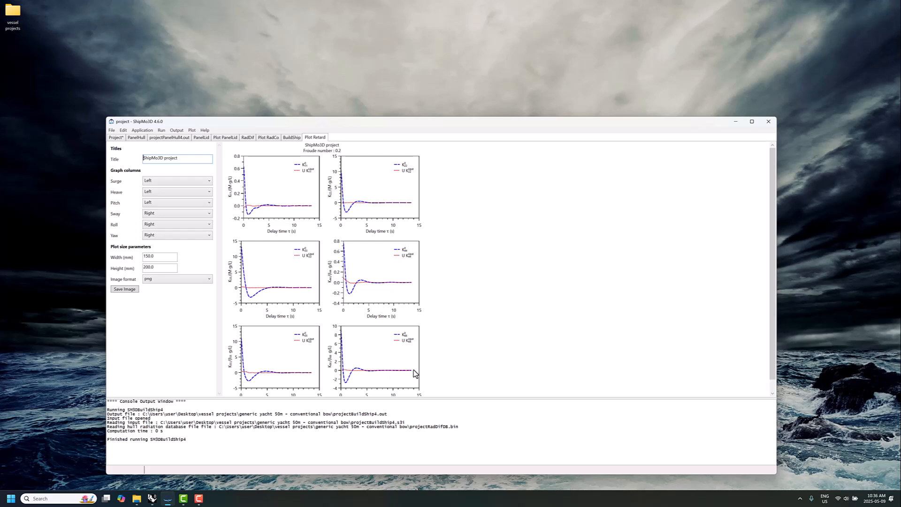
Return to the BuildShip data and look over the available ship appendages and result options
{"action": "left_click", "coordinate": [295, 137]}
{"action": "scroll", "coordinate": [372, 288], "scroll_direction": "down", "scroll_amount": 15}
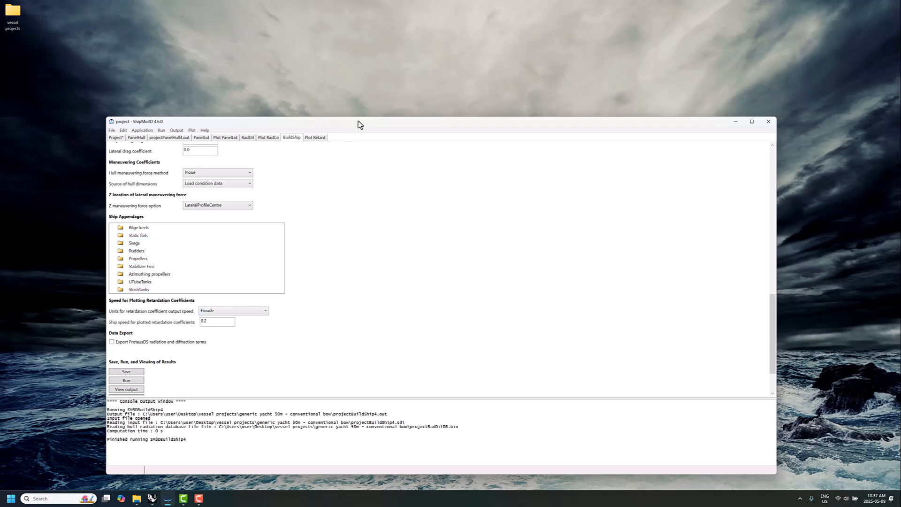
{"action": "left_click_drag", "start_coordinate": [359, 124], "coordinate": [409, 72]}
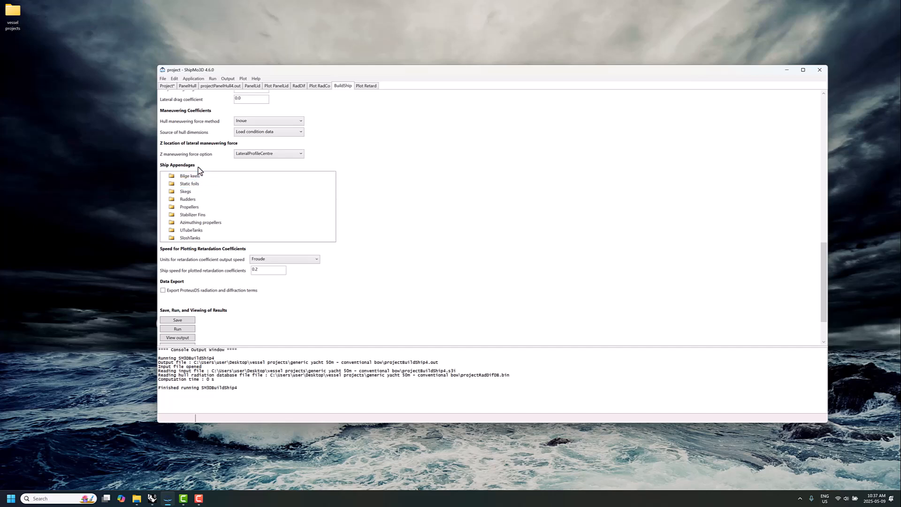
{"action": "left_click", "coordinate": [195, 207]}
{"action": "scroll", "coordinate": [389, 220], "scroll_direction": "down", "scroll_amount": 3}
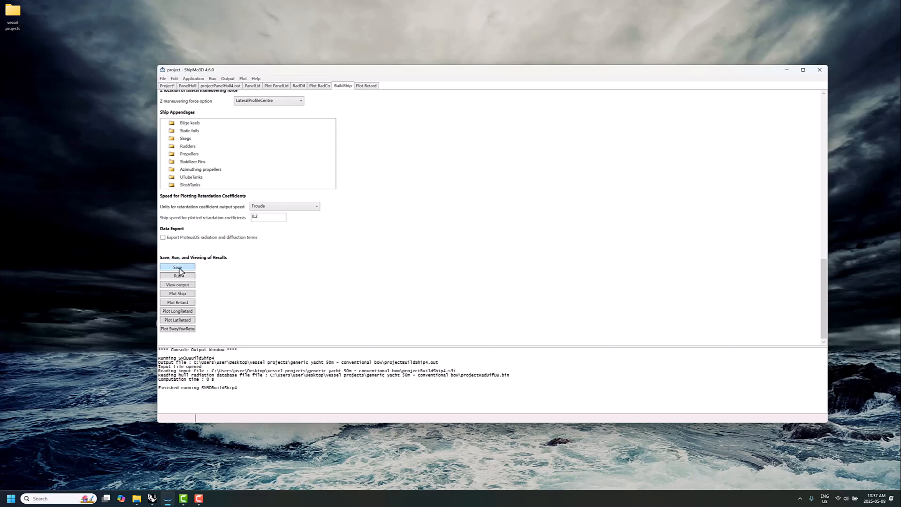
Plot the built ship with panel outlines shown and view it from below at a vertical camera position of -19 degrees
{"action": "left_click", "coordinate": [181, 295]}
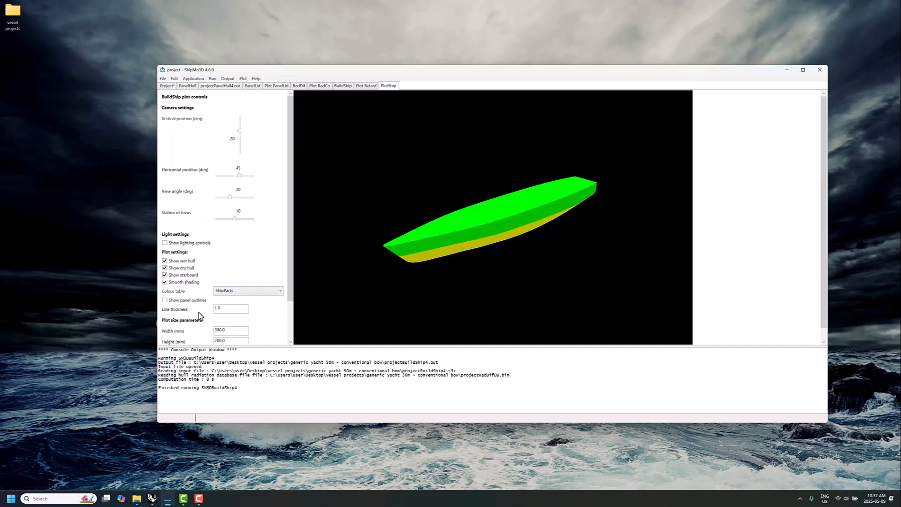
{"action": "left_click", "coordinate": [187, 301]}
{"action": "left_click_drag", "start_coordinate": [240, 132], "coordinate": [242, 139]}
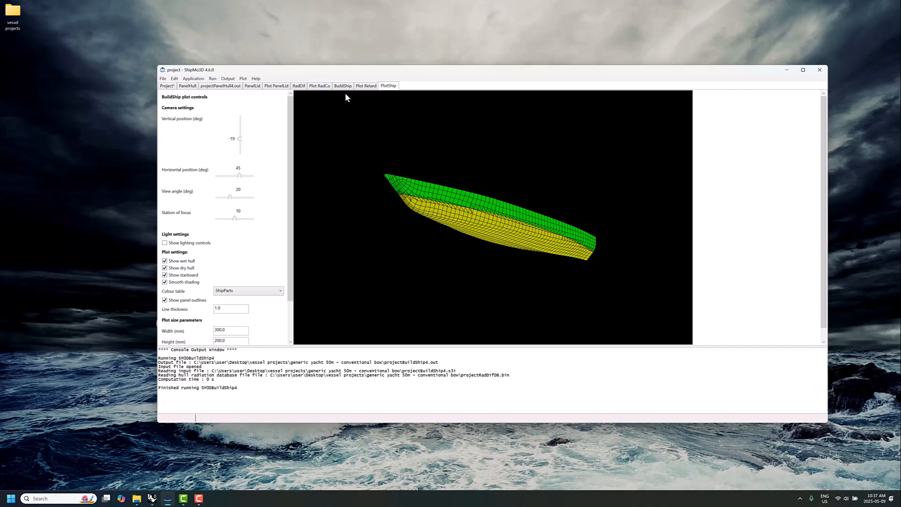
Add new SeakeepRandom data and select projectShipForMotionDB.bin from the generic yacht 50m - conventional bow folder as its ship for motion database
{"action": "left_click", "coordinate": [163, 79]}
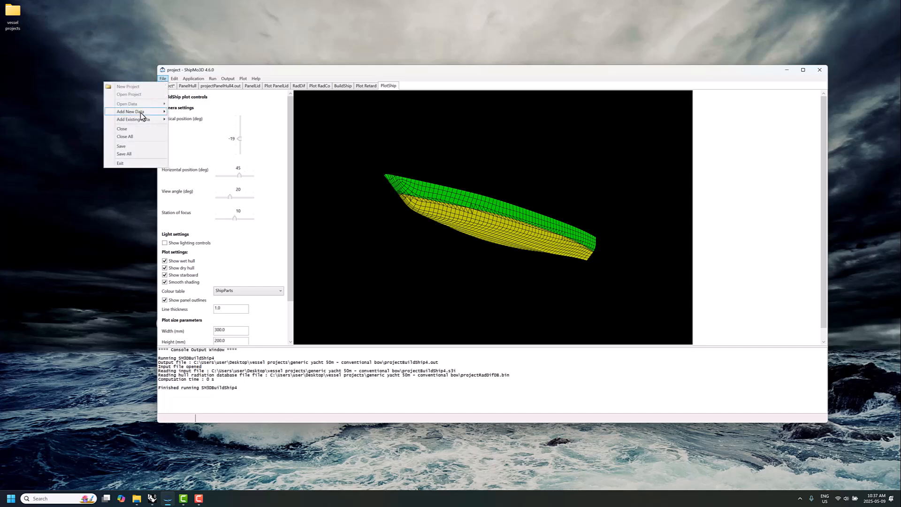
{"action": "mouse_move", "coordinate": [140, 113]}
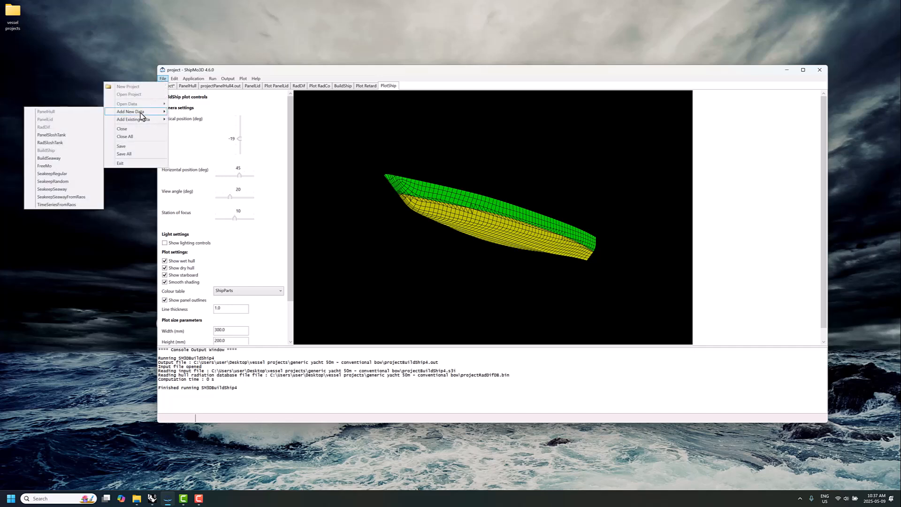
{"action": "left_click", "coordinate": [70, 182]}
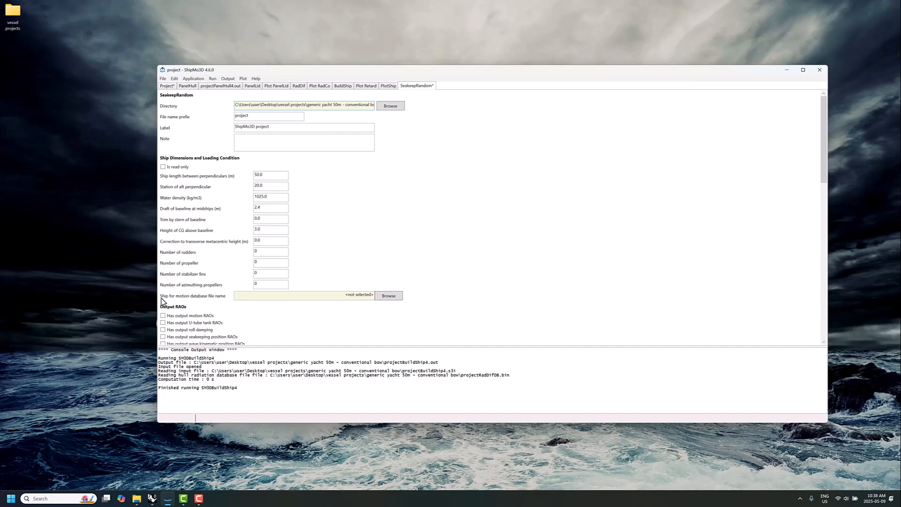
{"action": "left_click", "coordinate": [388, 295]}
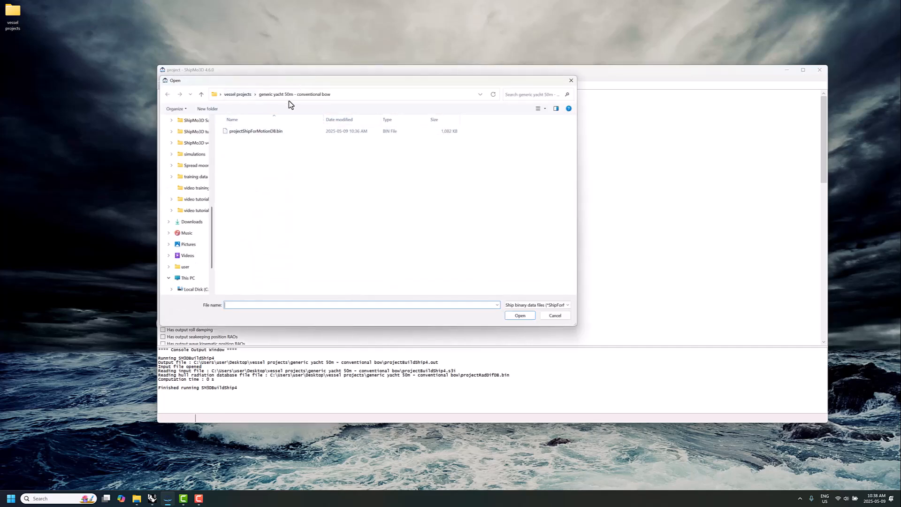
{"action": "left_click", "coordinate": [252, 132]}
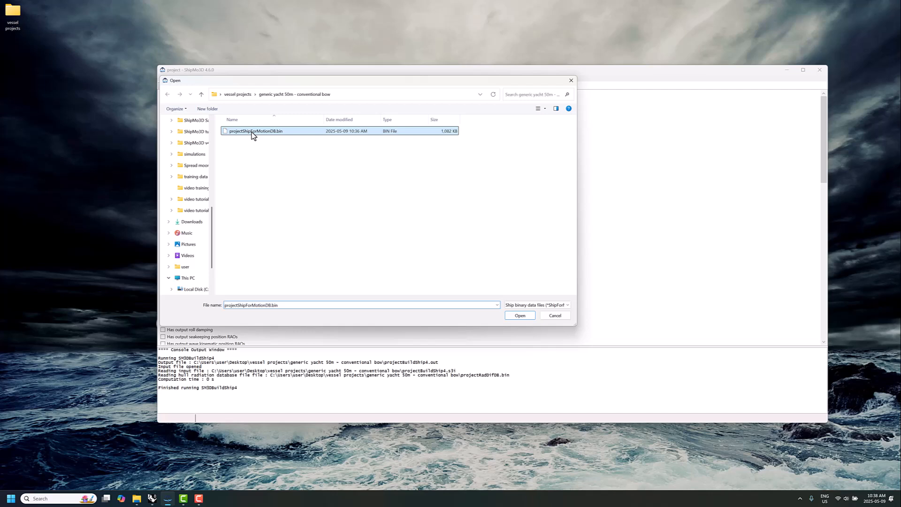
{"action": "left_click", "coordinate": [517, 315]}
Set the SeakeepRandom ship speed range to a maximum of 12 knots with a 12-knot increment
{"action": "scroll", "coordinate": [445, 292], "scroll_direction": "down", "scroll_amount": 3}
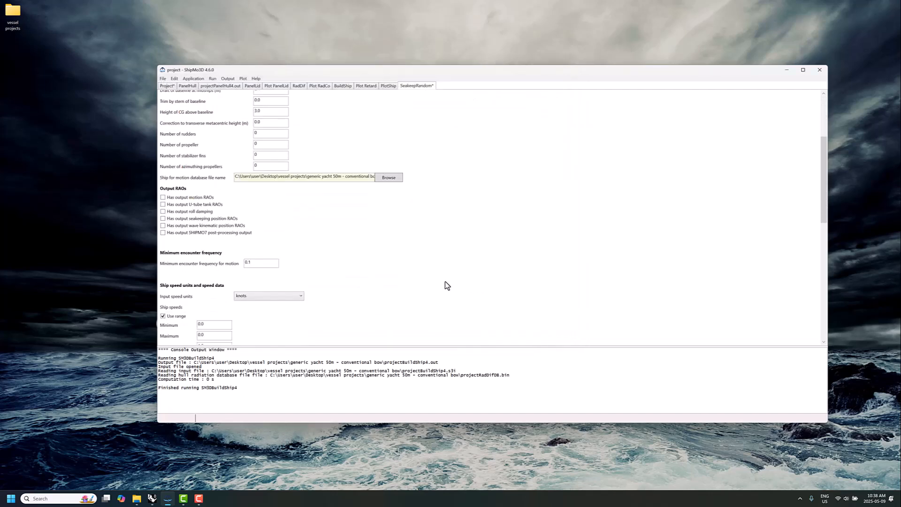
{"action": "scroll", "coordinate": [445, 286], "scroll_direction": "down", "scroll_amount": 1}
{"action": "mouse_move", "coordinate": [210, 284]}
{"action": "left_mouse_down"}
{"action": "mouse_move", "coordinate": [187, 291]}
{"action": "mouse_move", "coordinate": [199, 298]}
{"action": "left_mouse_up"}
{"action": "type", "text": "1212"}
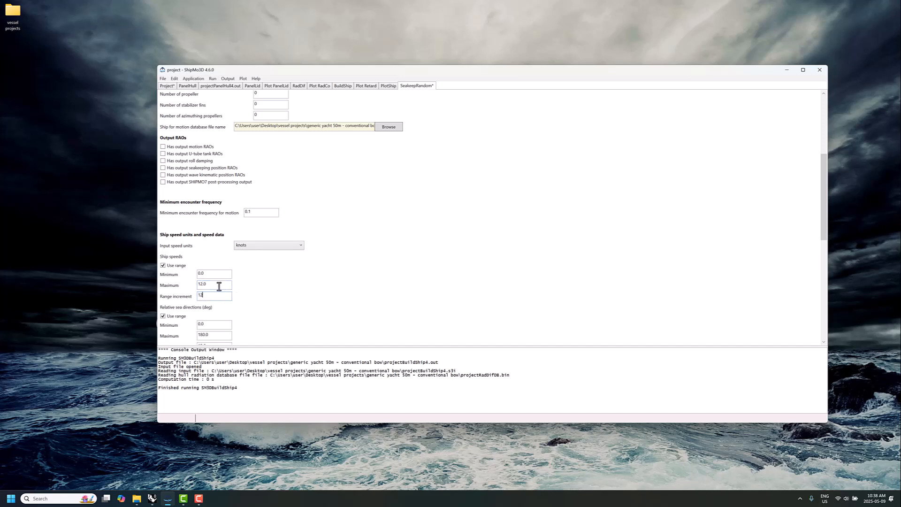
{"action": "left_click", "coordinate": [228, 283]}
{"action": "scroll", "coordinate": [246, 287], "scroll_direction": "down", "scroll_amount": 1}
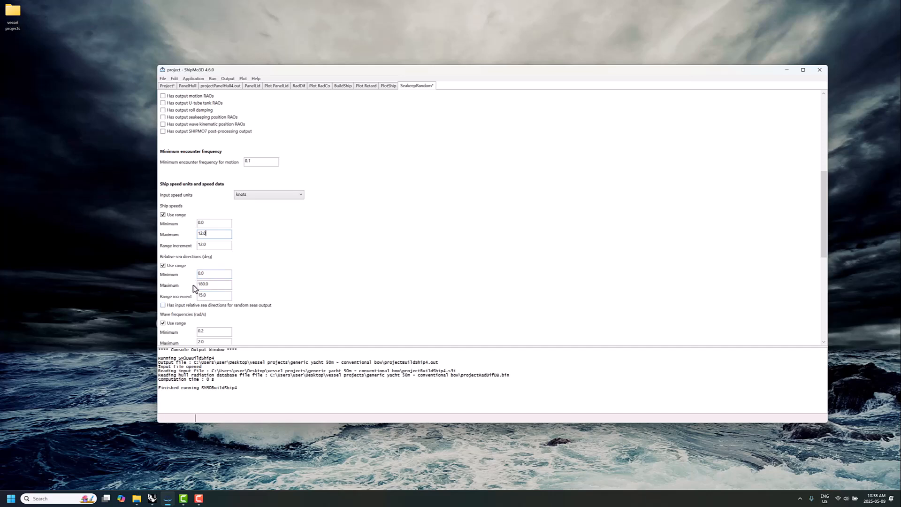
Review the sea direction and wave frequency ranges, and set the wave spectrum to JONSWAP
{"action": "scroll", "coordinate": [235, 281], "scroll_direction": "down", "scroll_amount": 2}
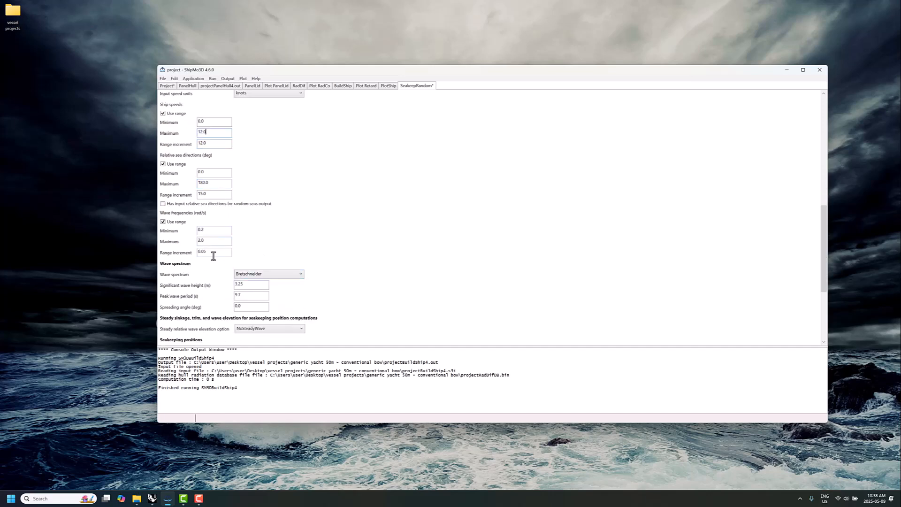
{"action": "scroll", "coordinate": [310, 259], "scroll_direction": "down", "scroll_amount": 1}
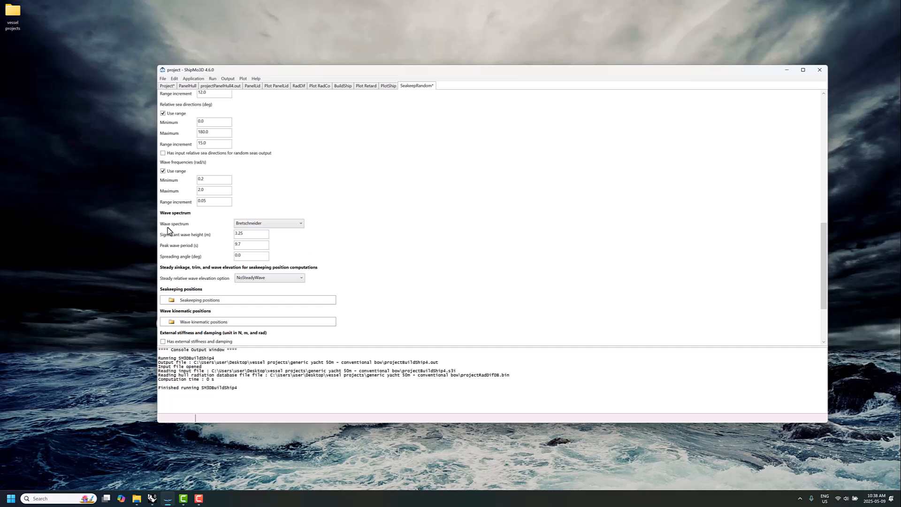
{"action": "left_click", "coordinate": [252, 224]}
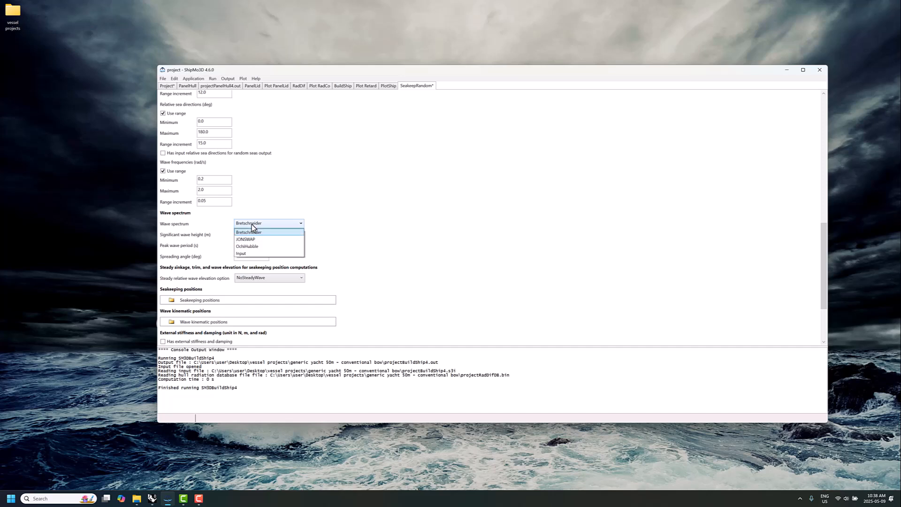
{"action": "left_click", "coordinate": [252, 226]}
{"action": "left_click", "coordinate": [249, 225]}
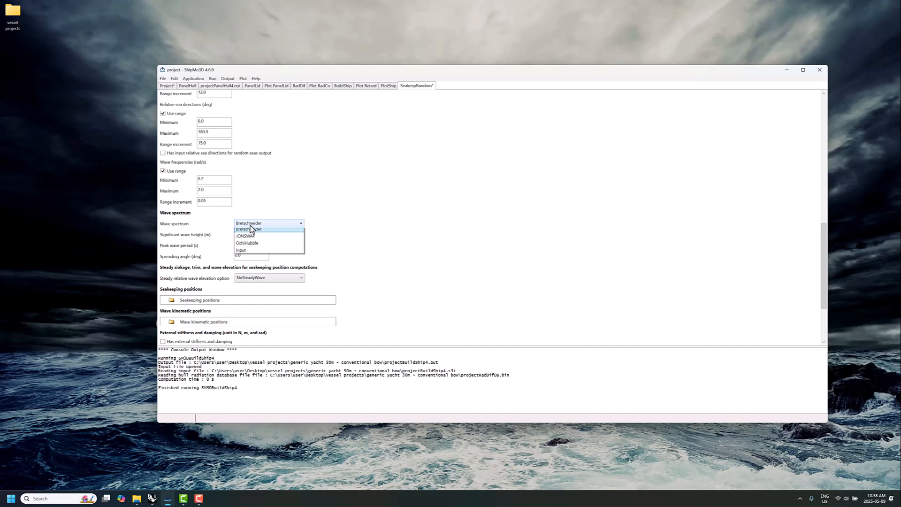
{"action": "left_click", "coordinate": [249, 240]}
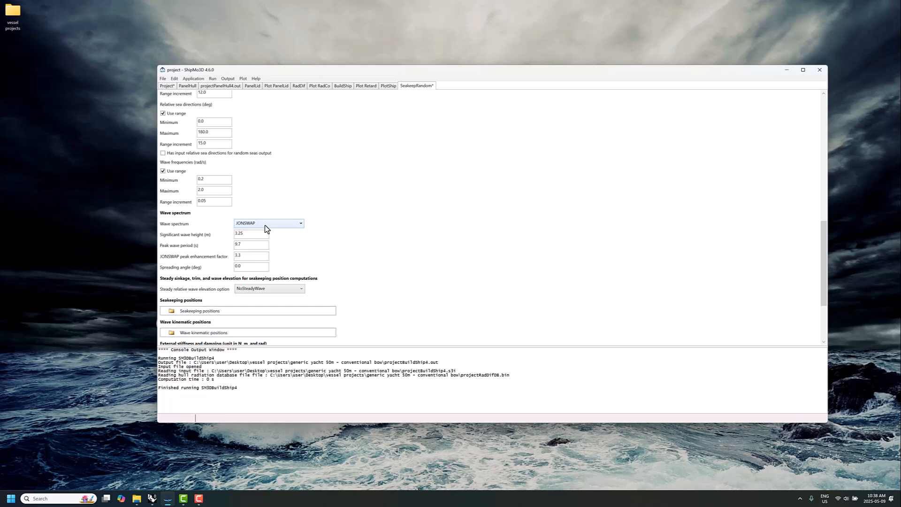
Set the JONSWAP spectrum's significant wave height to 2.0 m and its peak wave period to 10.0 s
{"action": "left_click_drag", "start_coordinate": [247, 256], "coordinate": [229, 263]}
{"action": "left_click_drag", "start_coordinate": [250, 234], "coordinate": [223, 241]}
{"action": "type", "text": "2"}
{"action": "key", "text": "Tab"}
{"action": "left_click", "coordinate": [295, 250]}
Add a seakeeping position to the SeakeepRandom data
{"action": "scroll", "coordinate": [370, 247], "scroll_direction": "down", "scroll_amount": 5}
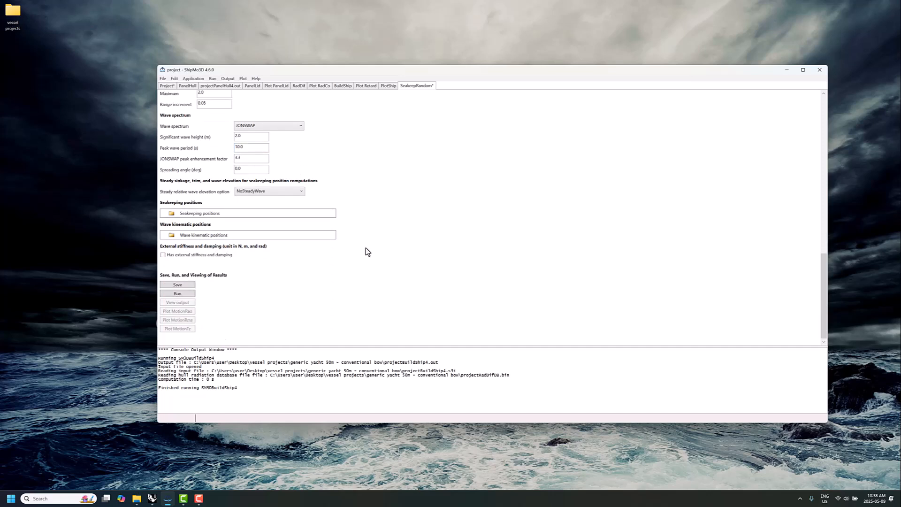
{"action": "left_click", "coordinate": [198, 214]}
{"action": "right_click", "coordinate": [196, 215]}
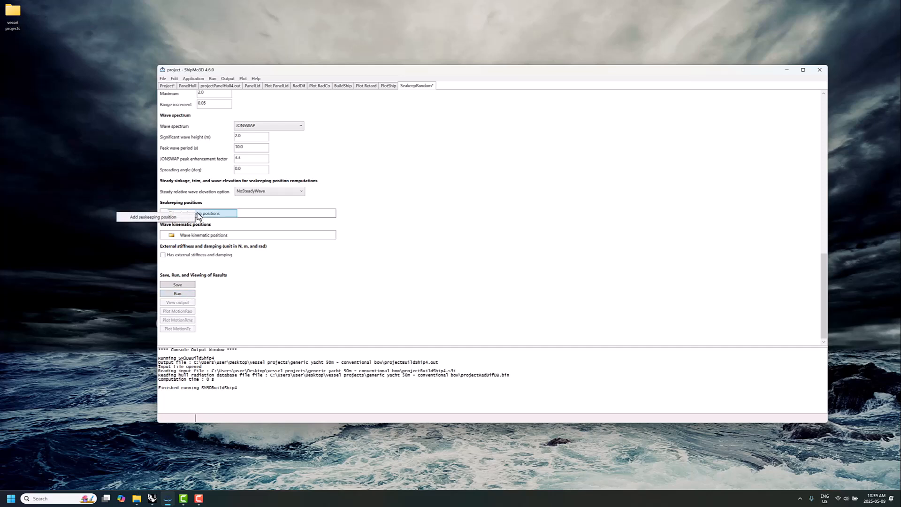
{"action": "left_click", "coordinate": [182, 218]}
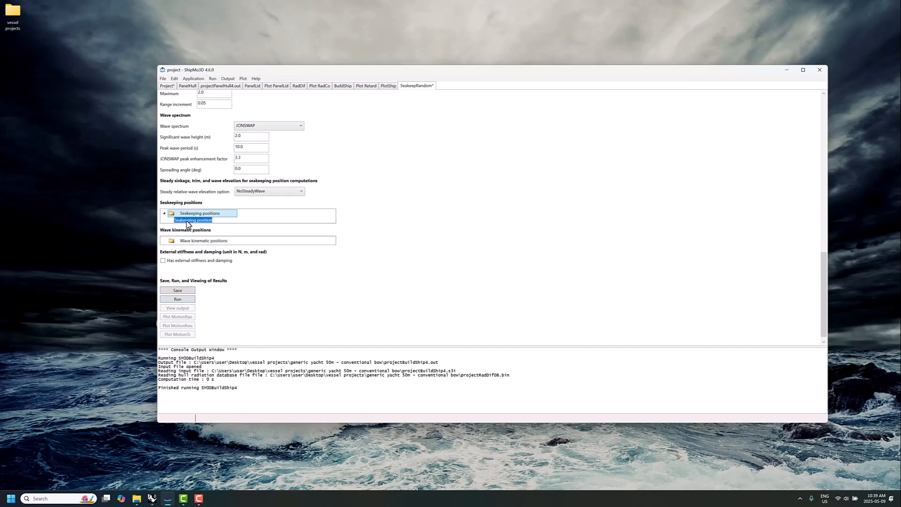
Edit the new seakeeping position, setting station to 10.0, Y to 4.5 m and Z above baseline to 4.0 m
{"action": "right_click", "coordinate": [180, 220]}
{"action": "left_click", "coordinate": [178, 227]}
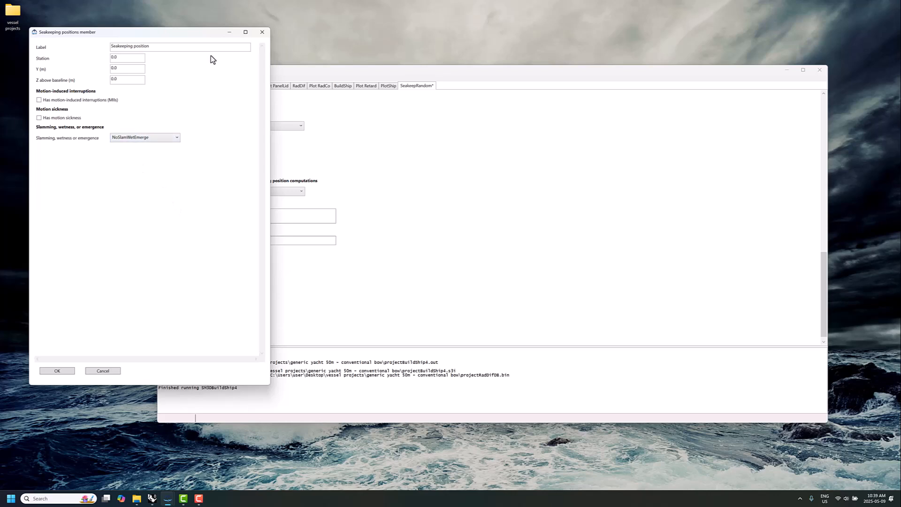
{"action": "left_click_drag", "start_coordinate": [209, 35], "coordinate": [321, 110]}
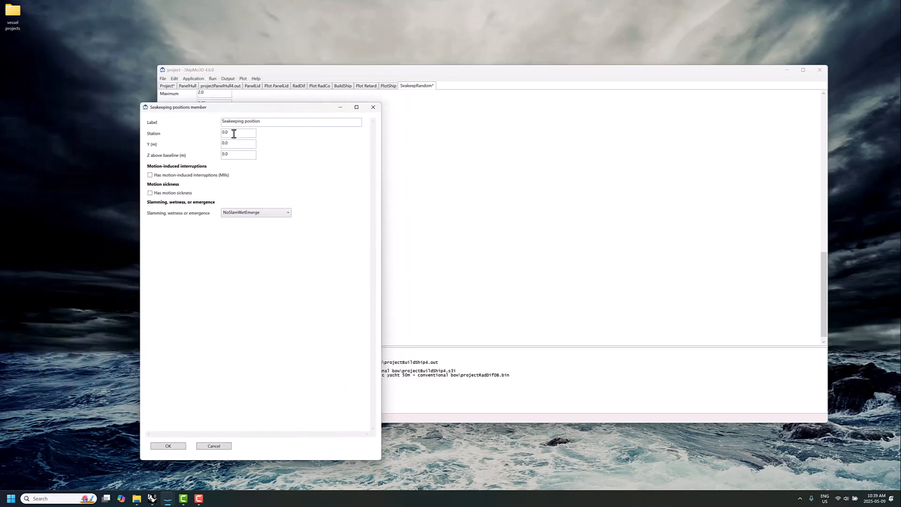
{"action": "left_click_drag", "start_coordinate": [235, 134], "coordinate": [215, 137]}
{"action": "left_click", "coordinate": [231, 145]}
{"action": "double_click", "coordinate": [234, 155]}
{"action": "left_click", "coordinate": [168, 446]}
{"action": "right_click", "coordinate": [202, 215]}
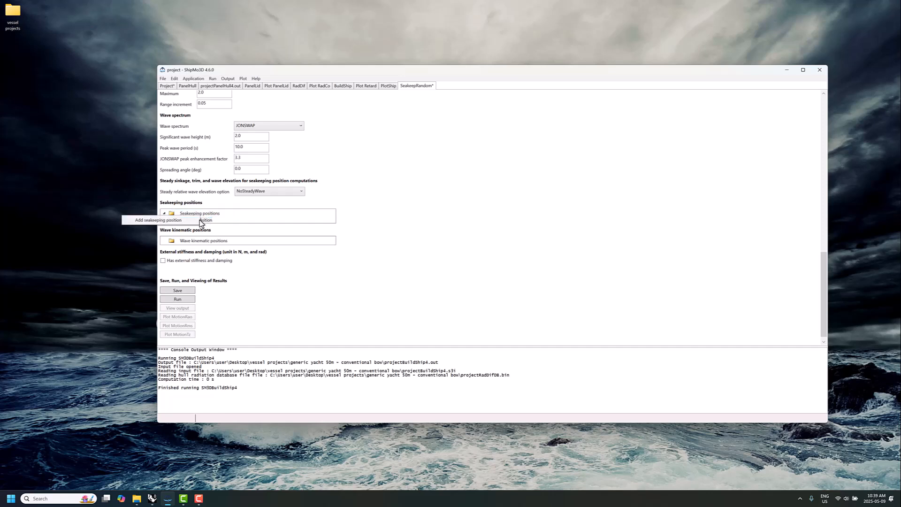
{"action": "left_click", "coordinate": [399, 222]}
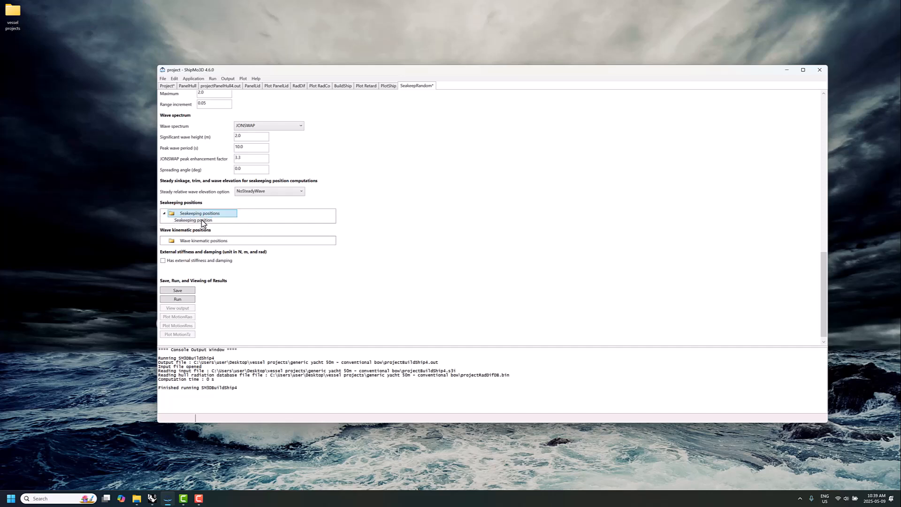
Save the SeakeepRandom data, run the analysis and dismiss the completion message
{"action": "left_click", "coordinate": [187, 291]}
{"action": "left_click", "coordinate": [187, 300]}
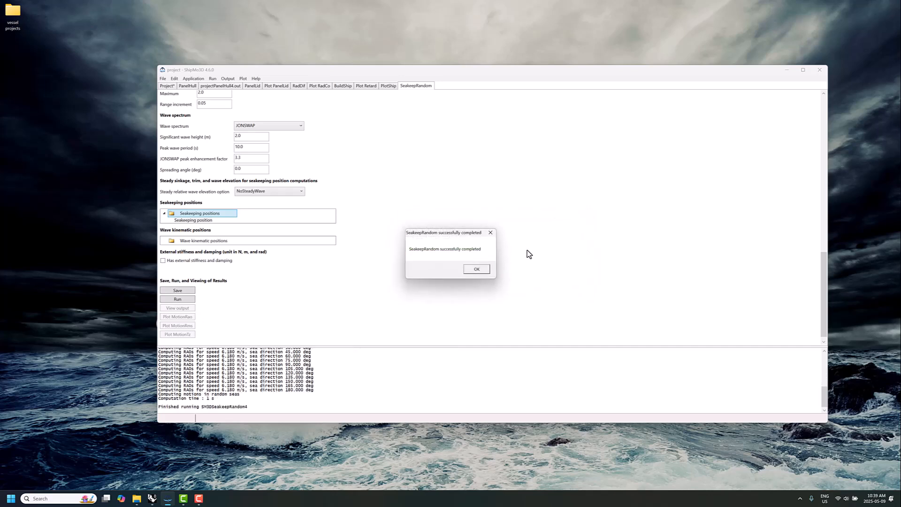
{"action": "left_click", "coordinate": [472, 272]}
Plot the RMS motions against sea direction, examine the surge and roll curves, and show the plots for a ship speed of 12 knots
{"action": "scroll", "coordinate": [300, 210], "scroll_direction": "up", "scroll_amount": 4}
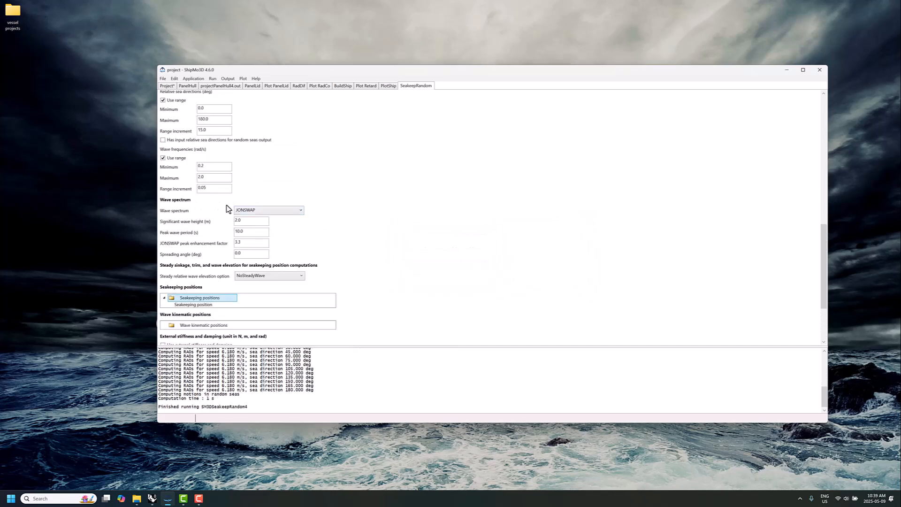
{"action": "scroll", "coordinate": [244, 212], "scroll_direction": "down", "scroll_amount": 4}
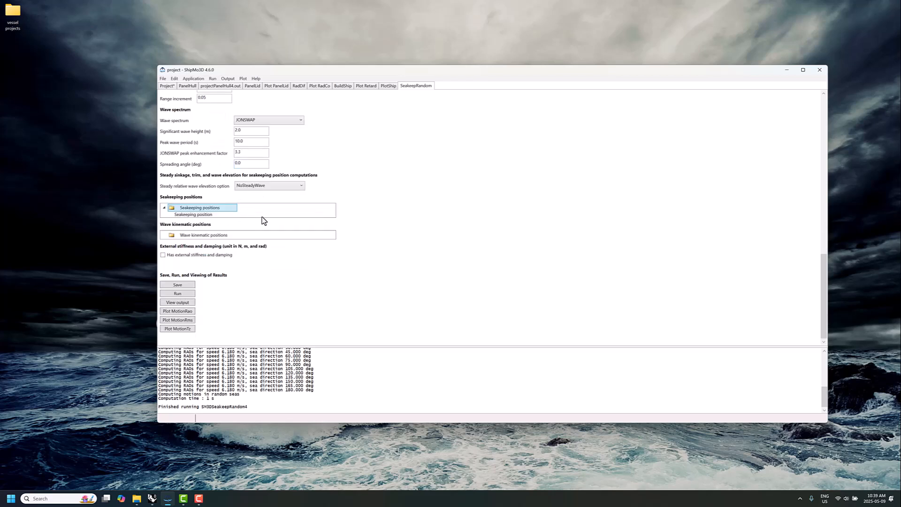
{"action": "left_click", "coordinate": [174, 321]}
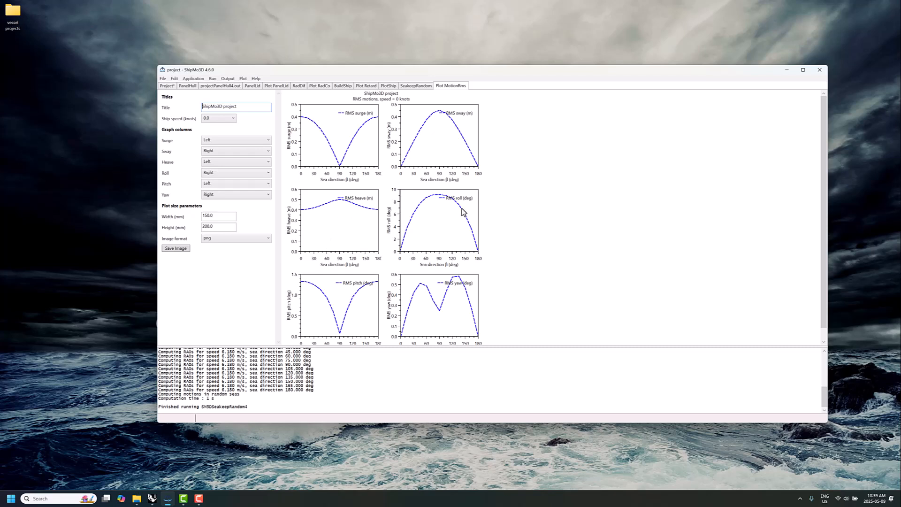
{"action": "scroll", "coordinate": [446, 245], "scroll_direction": "down", "scroll_amount": 1}
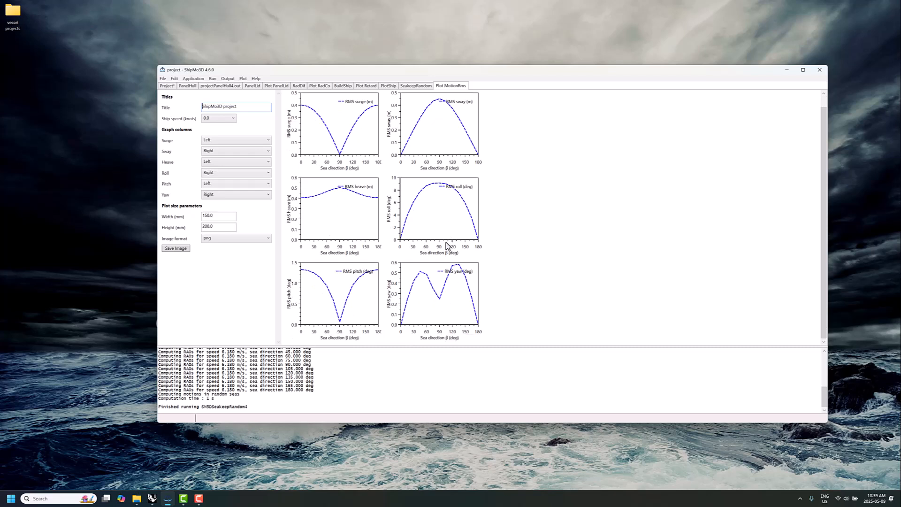
{"action": "scroll", "coordinate": [390, 178], "scroll_direction": "up", "scroll_amount": 1}
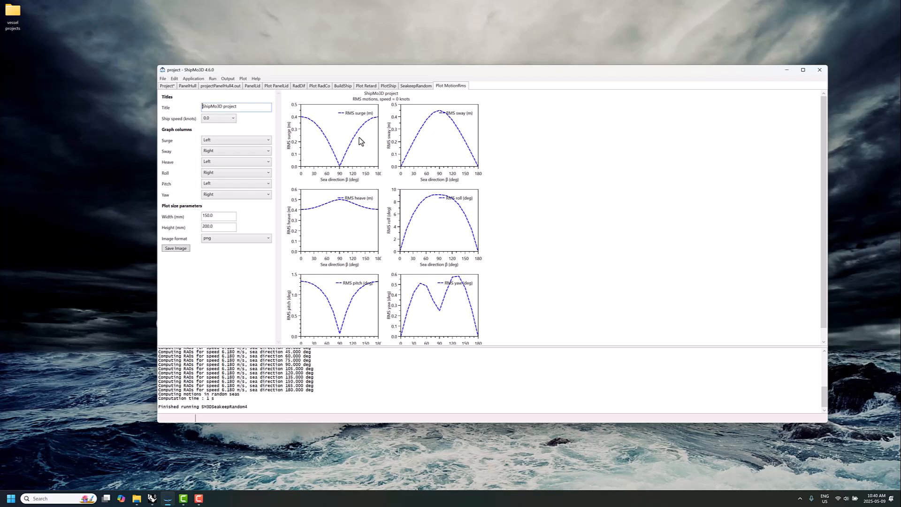
{"action": "mouse_move", "coordinate": [340, 168]}
{"action": "mouse_move", "coordinate": [441, 199]}
{"action": "left_click", "coordinate": [217, 123]}
{"action": "left_click", "coordinate": [215, 135]}
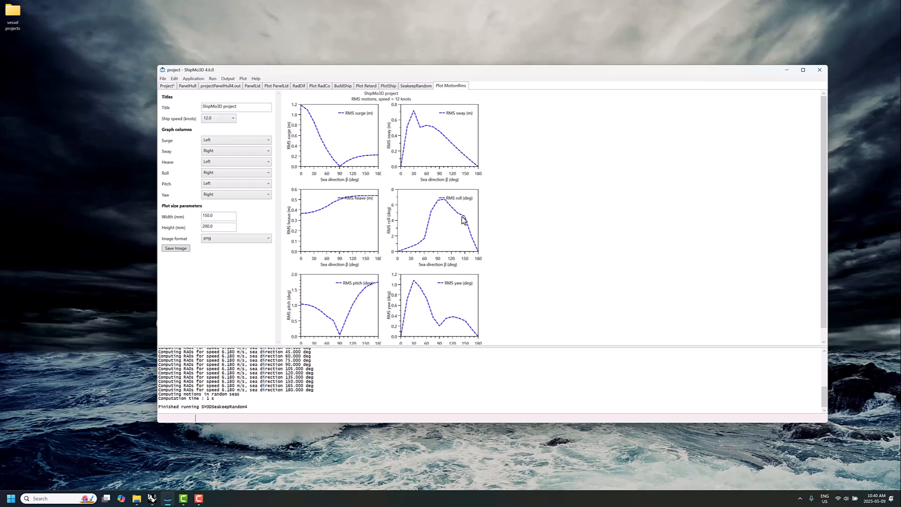
Open the SeakeepRandom output file and examine the input data and the motions at the ship CG for 0 knots
{"action": "left_click", "coordinate": [416, 86]}
{"action": "scroll", "coordinate": [362, 181], "scroll_direction": "down", "scroll_amount": 10}
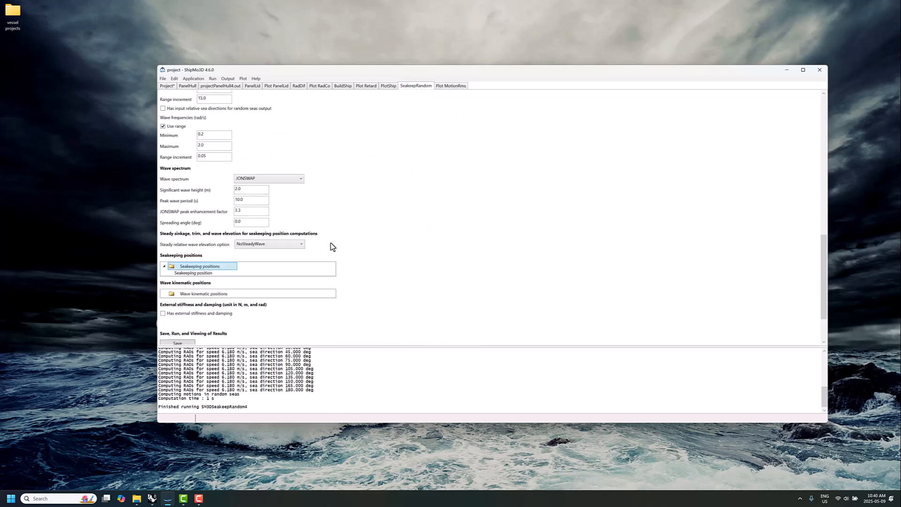
{"action": "left_click", "coordinate": [189, 303]}
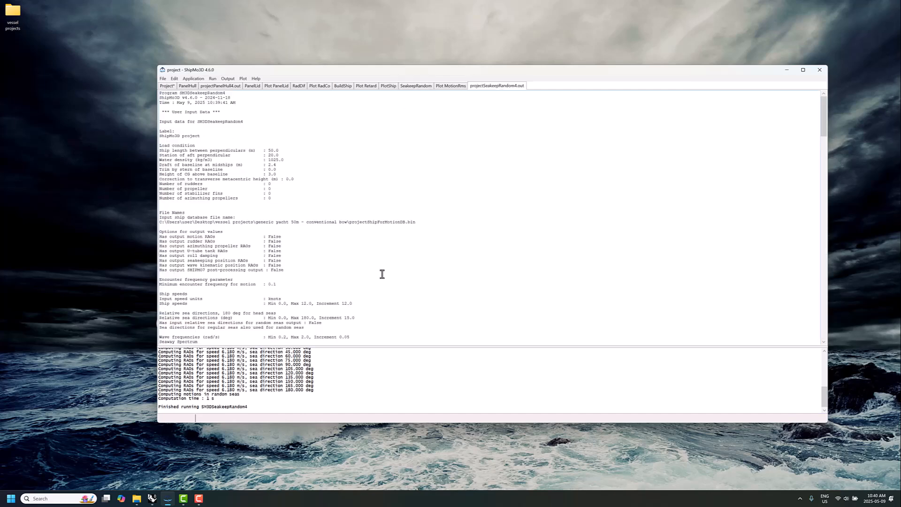
{"action": "scroll", "coordinate": [295, 252], "scroll_direction": "down", "scroll_amount": 20}
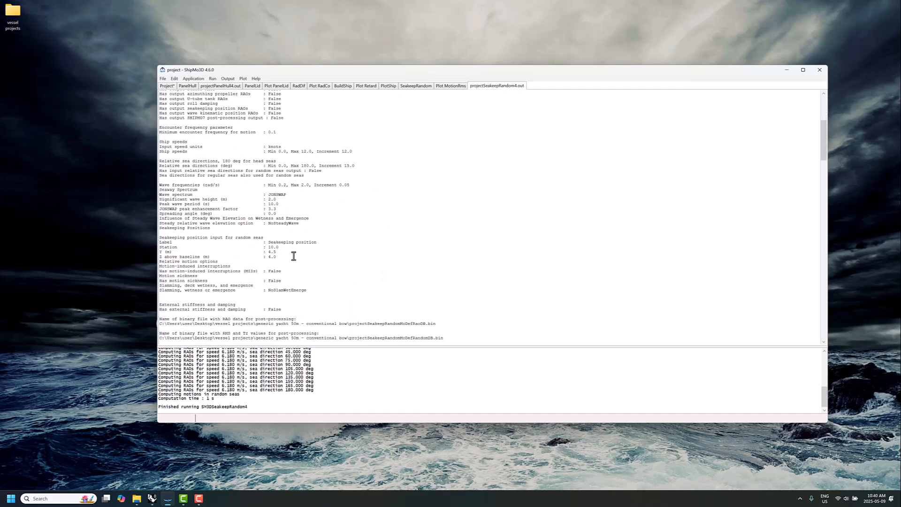
{"action": "scroll", "coordinate": [285, 254], "scroll_direction": "down", "scroll_amount": 20}
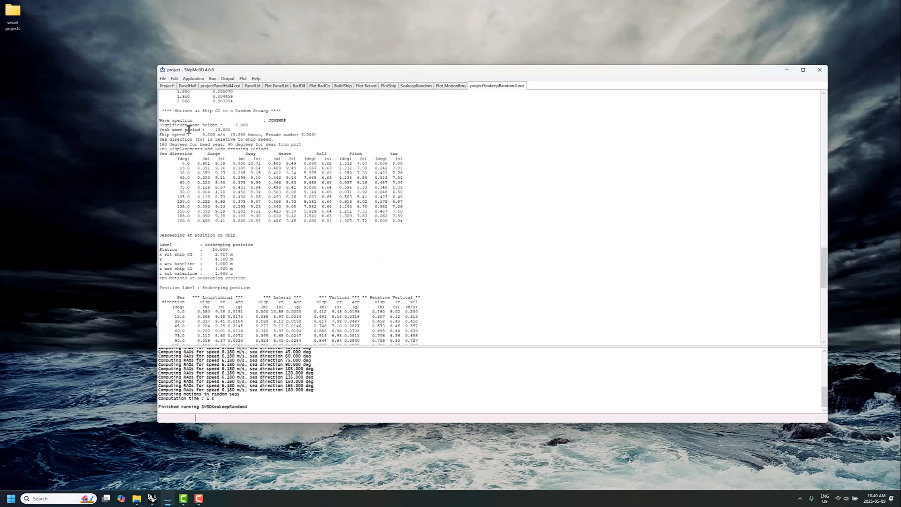
{"action": "left_click_drag", "start_coordinate": [165, 132], "coordinate": [331, 133]}
Examine the RMS motions table at the seakeeping position and the ship CG motions for 12 knots in the output file
{"action": "scroll", "coordinate": [228, 249], "scroll_direction": "down", "scroll_amount": 5}
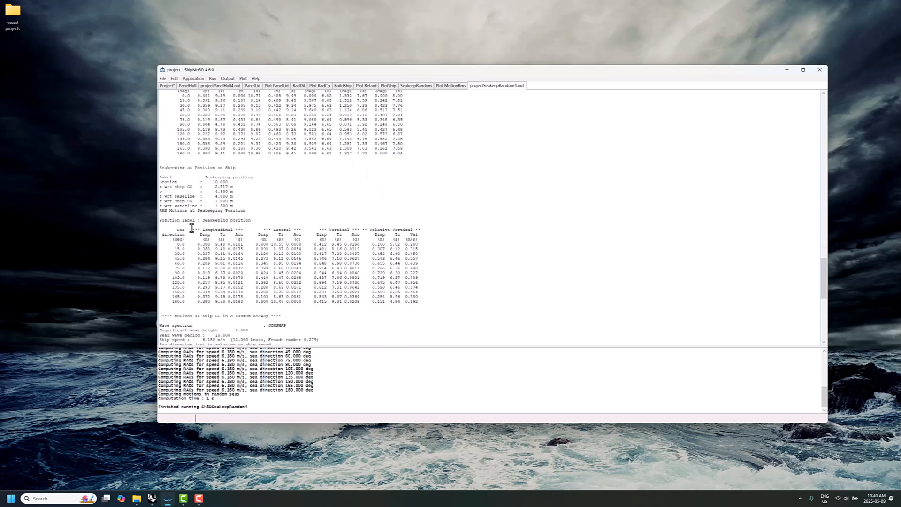
{"action": "left_click_drag", "start_coordinate": [161, 220], "coordinate": [404, 297]}
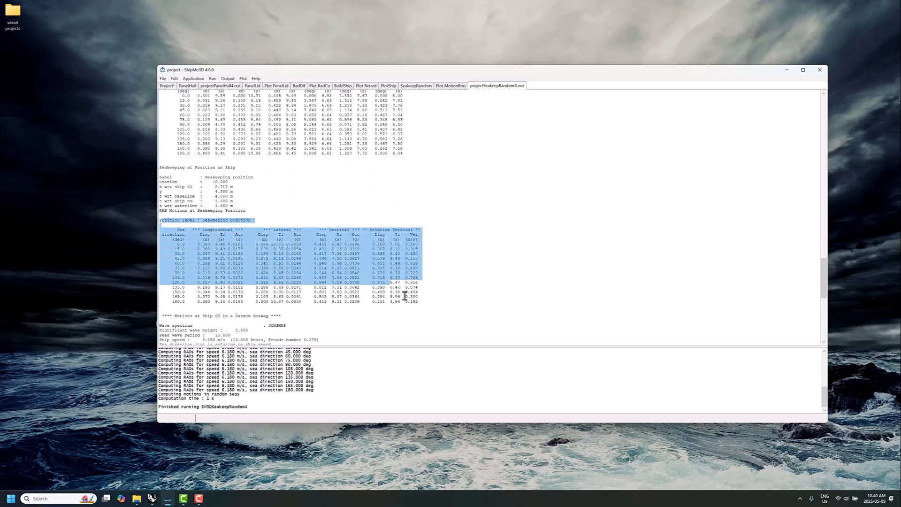
{"action": "left_click", "coordinate": [243, 266]}
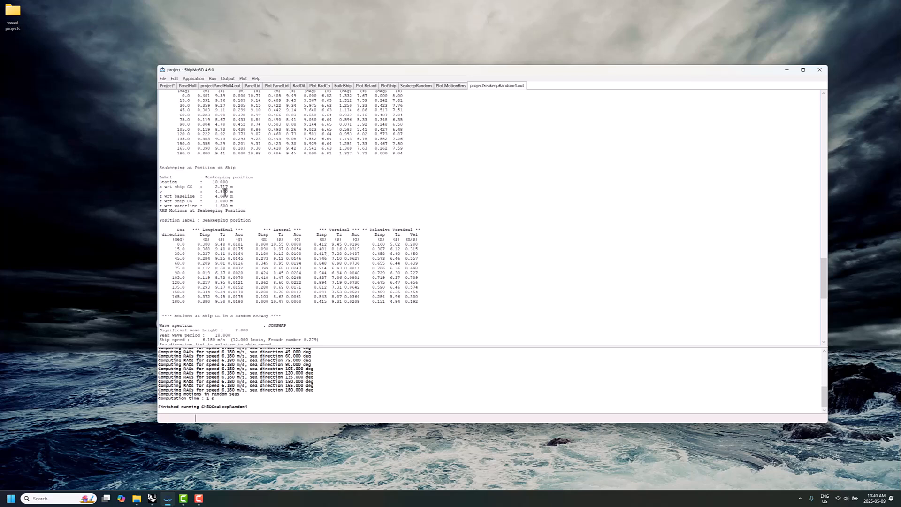
{"action": "scroll", "coordinate": [313, 281], "scroll_direction": "down", "scroll_amount": 15}
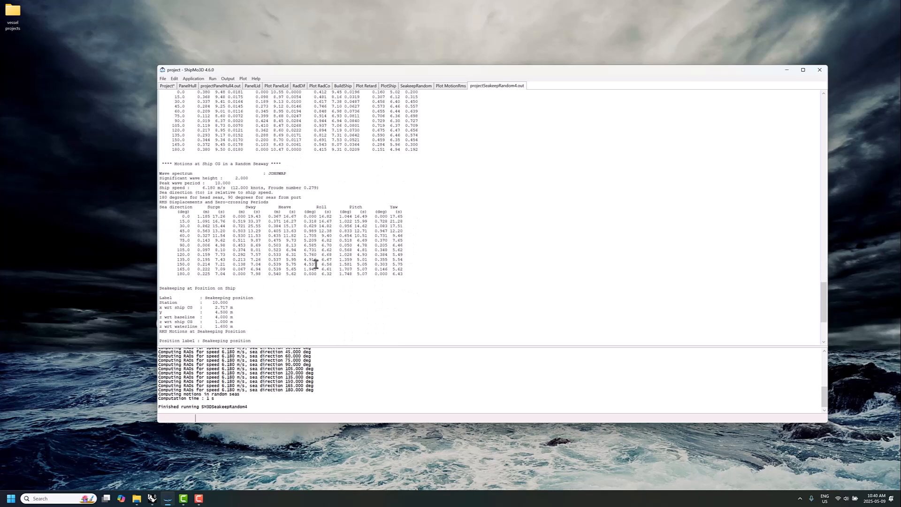